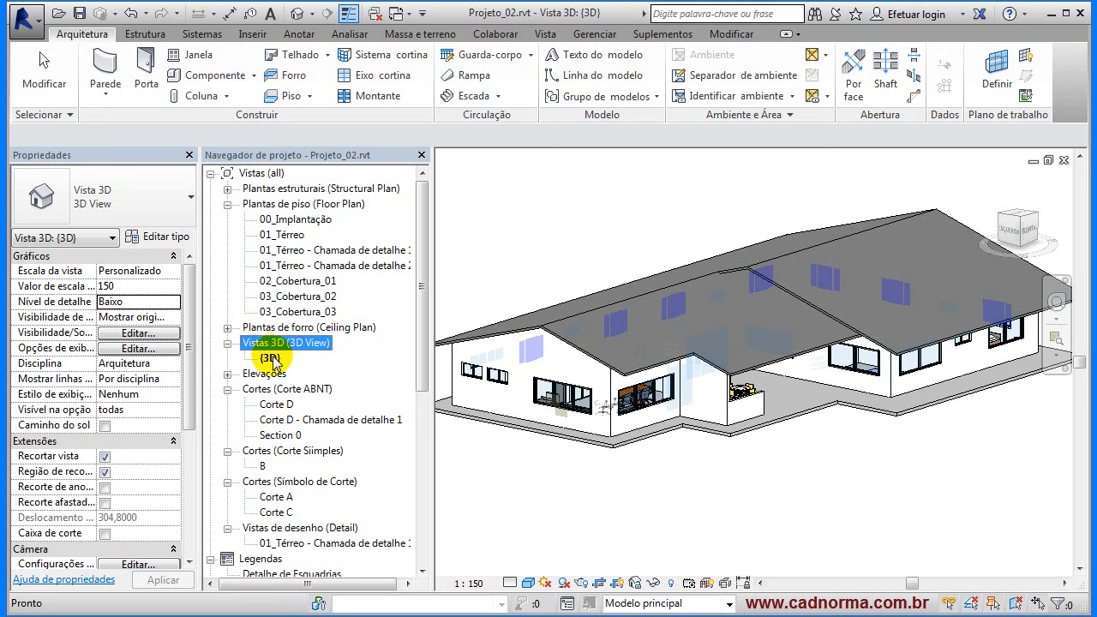
- Open the 01_Térreo floor plan and switch from it back to the default 3D view
left_click(269, 358)
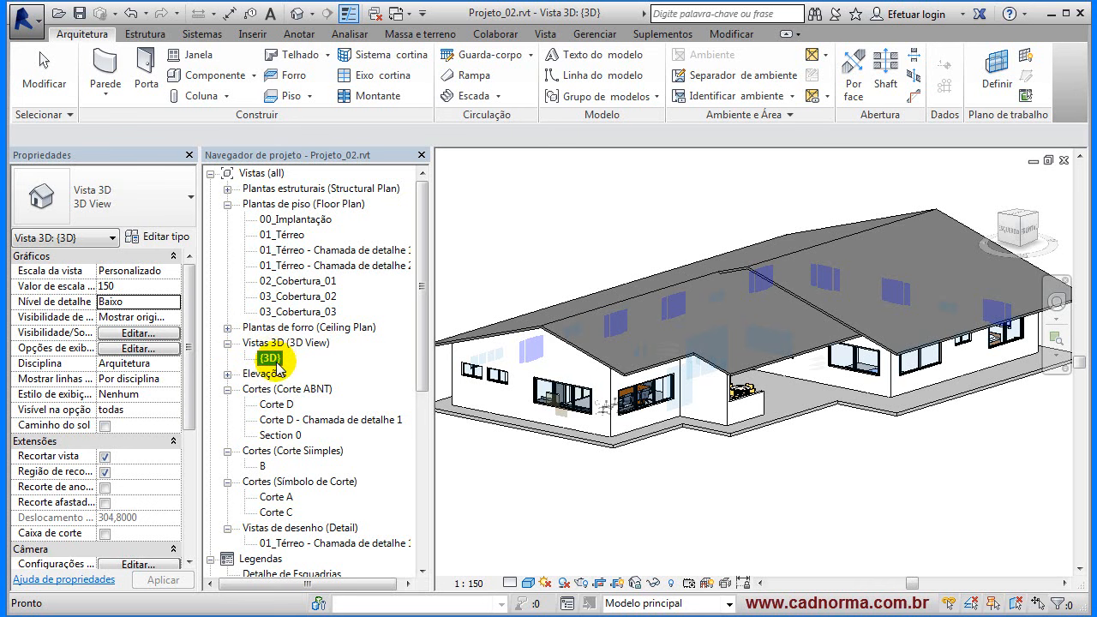
double_click(283, 235)
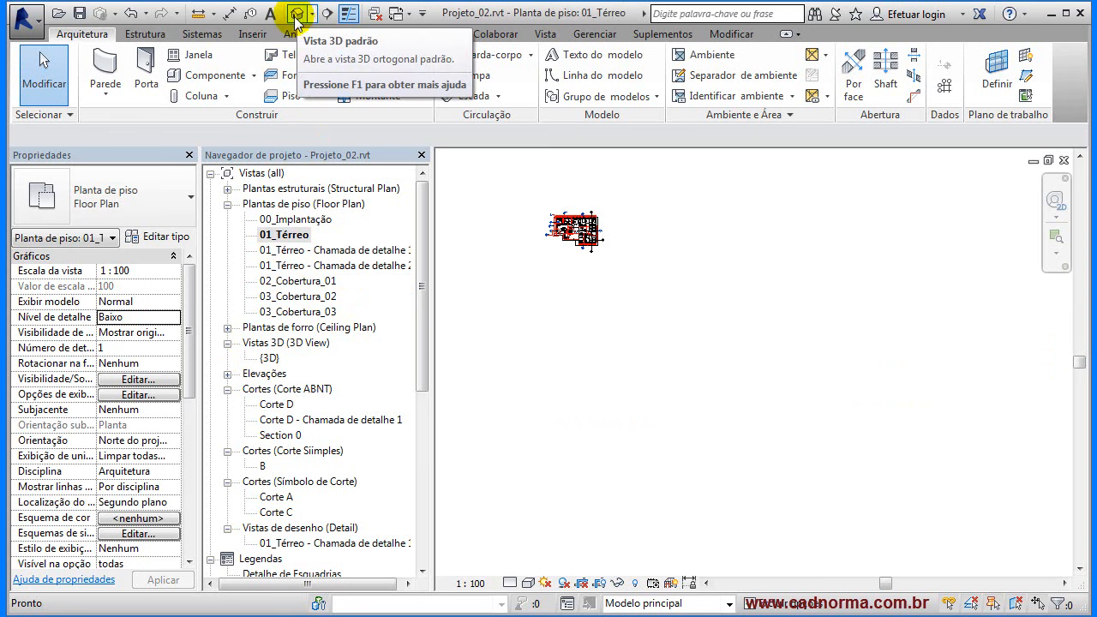
left_click(549, 33)
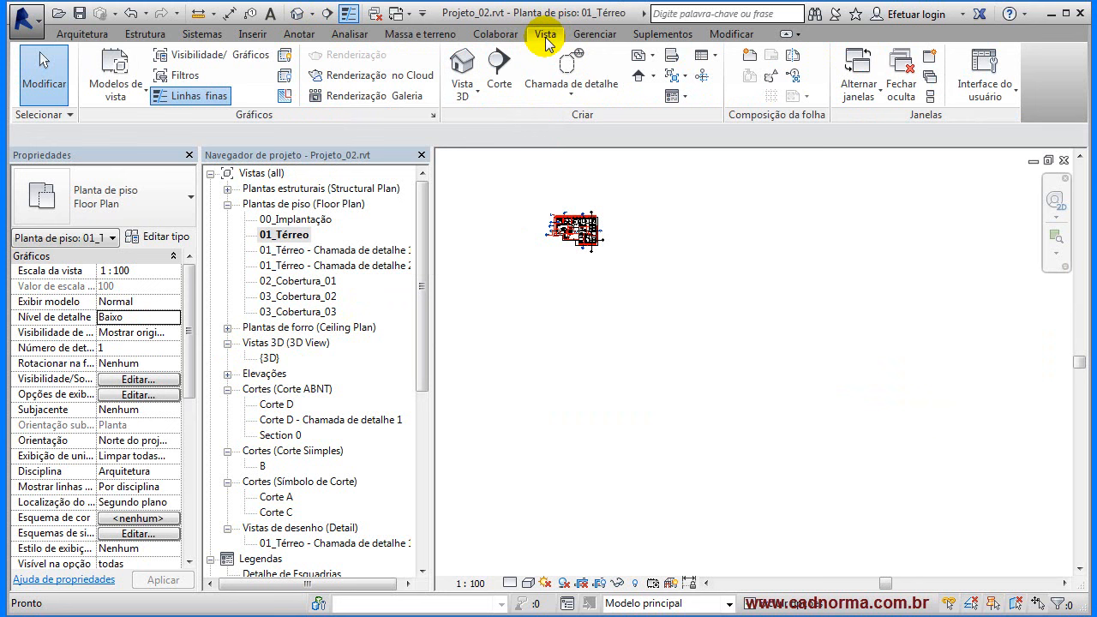
left_click(461, 64)
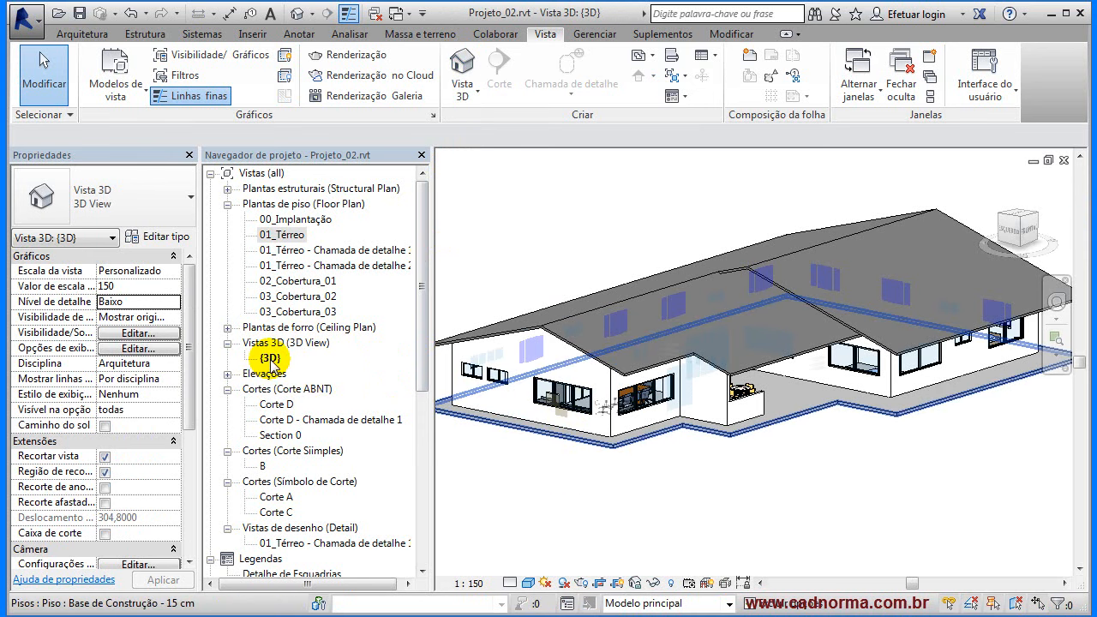
left_click(577, 477)
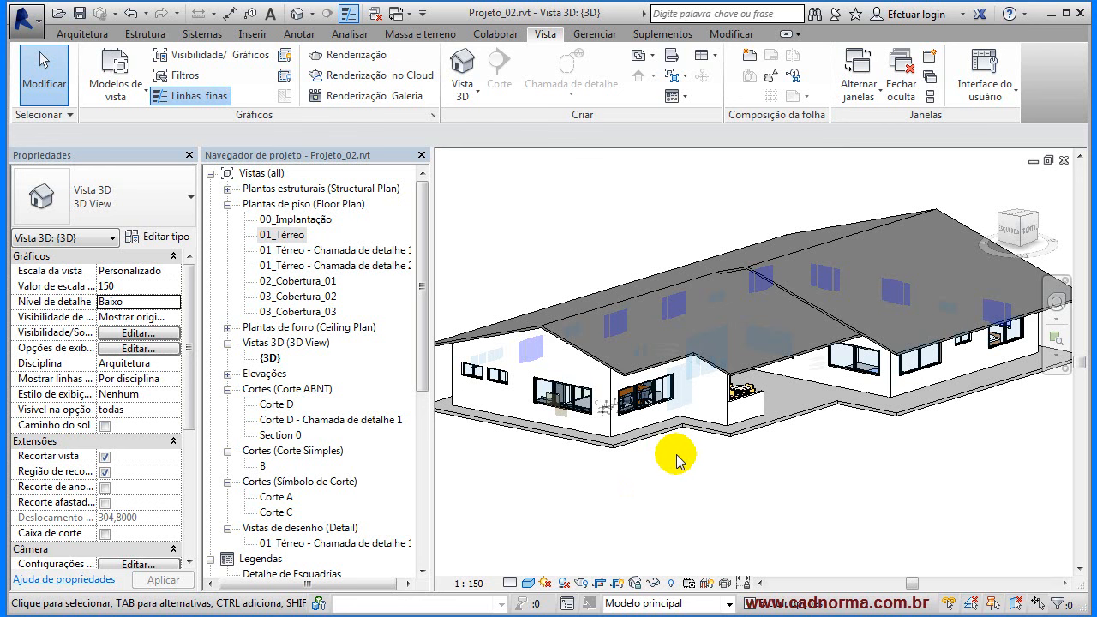
- Examine the house exterior in the 3D view up close, as a whole, and from a higher angle
scroll(676, 461, "down", 2)
scroll(677, 462, "up", 3)
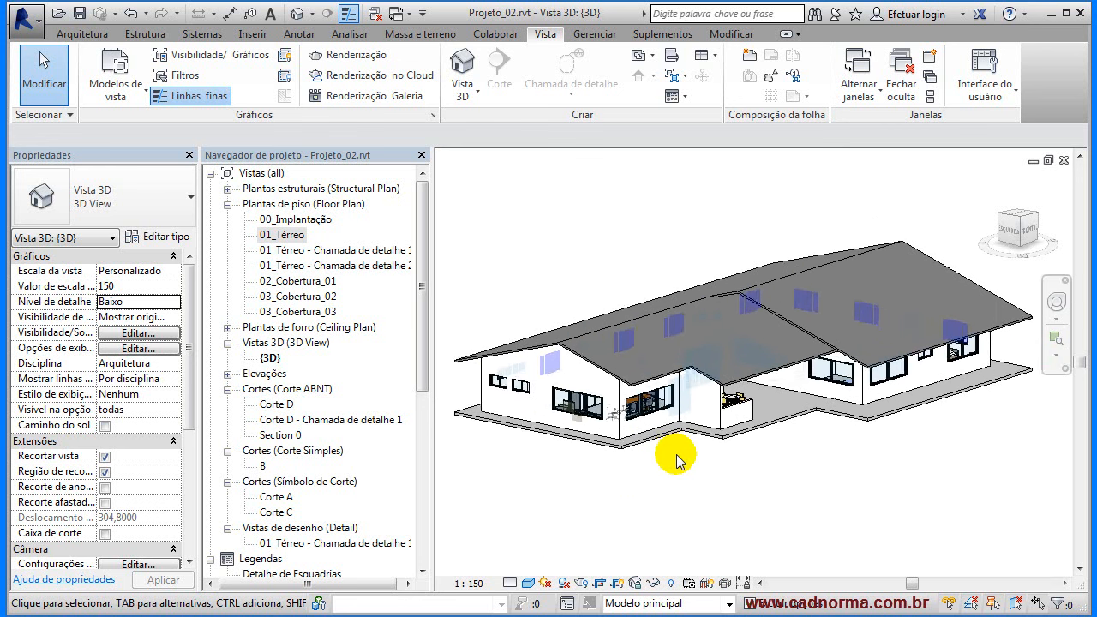
scroll(680, 465, "down", 2)
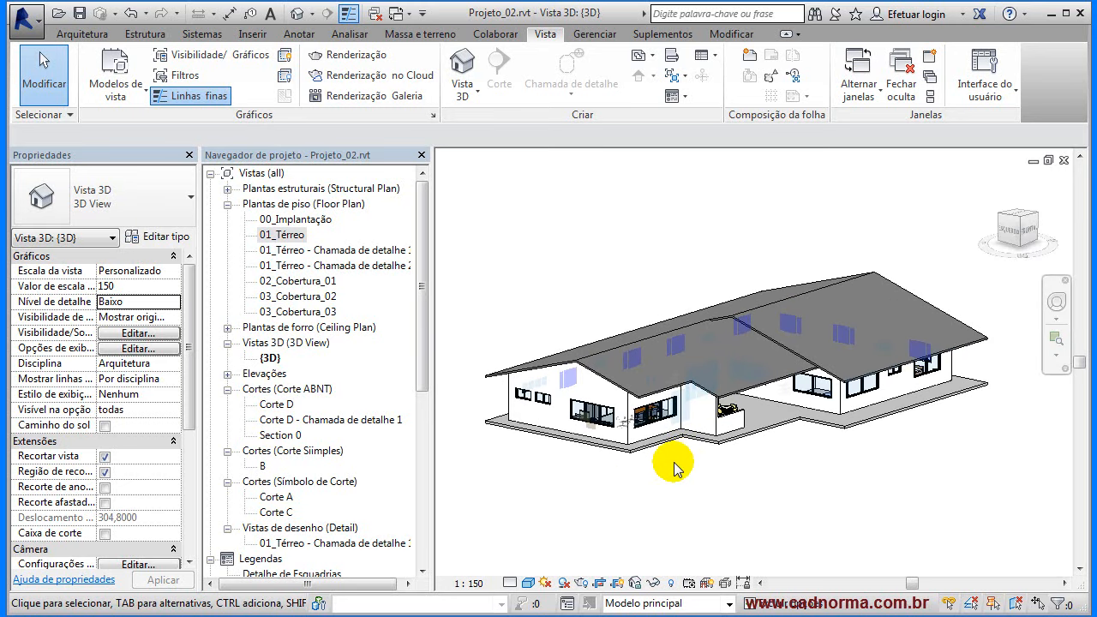
middle_click_drag(672, 467, 704, 420)
scroll(707, 422, "up", 6)
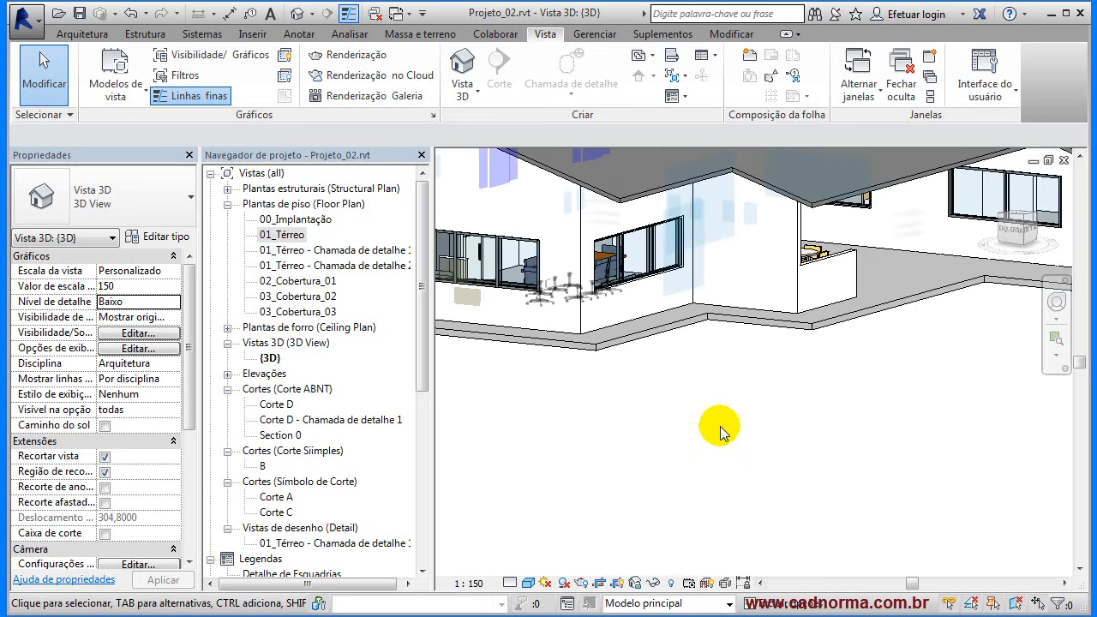
scroll(718, 429, "down", 8)
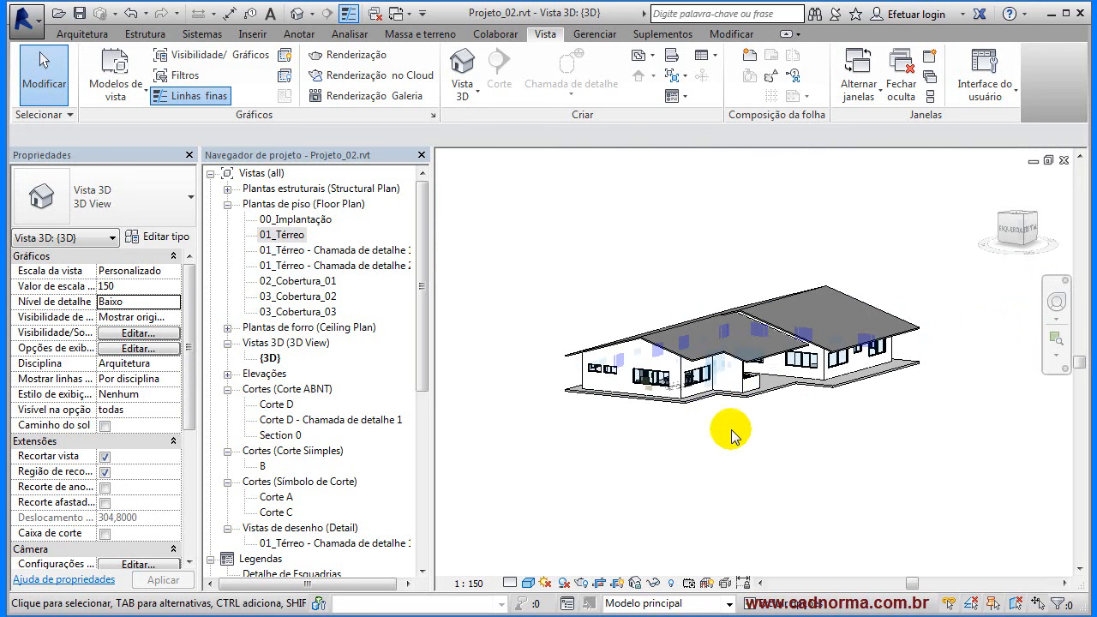
scroll(733, 439, "up", 2)
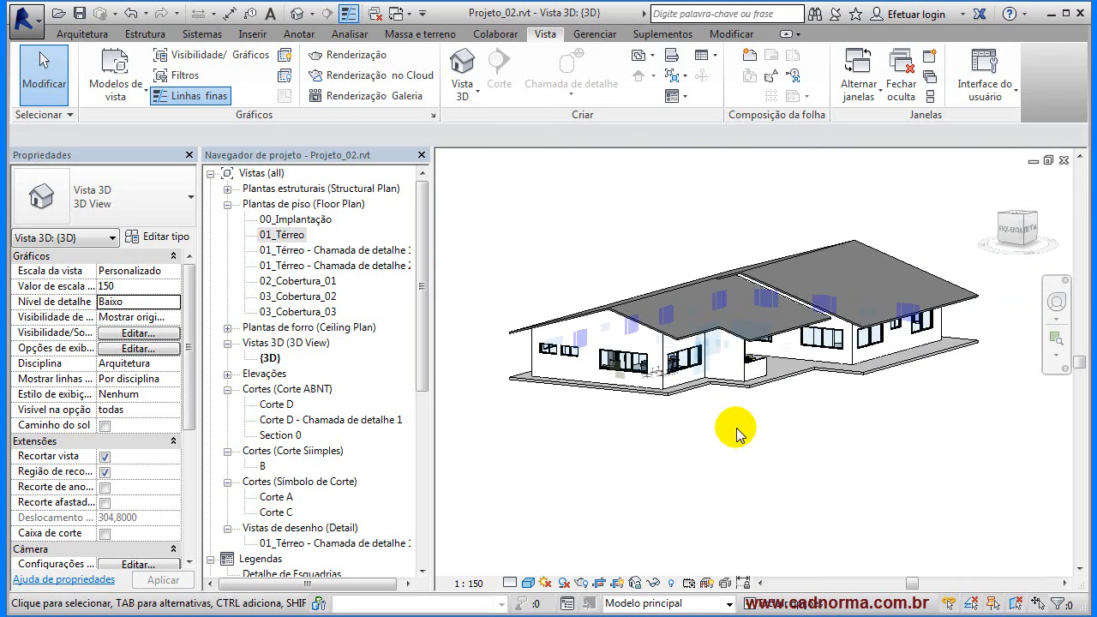
middle_click_drag(737, 429, 758, 478, "shift")
scroll(717, 467, "up", 1)
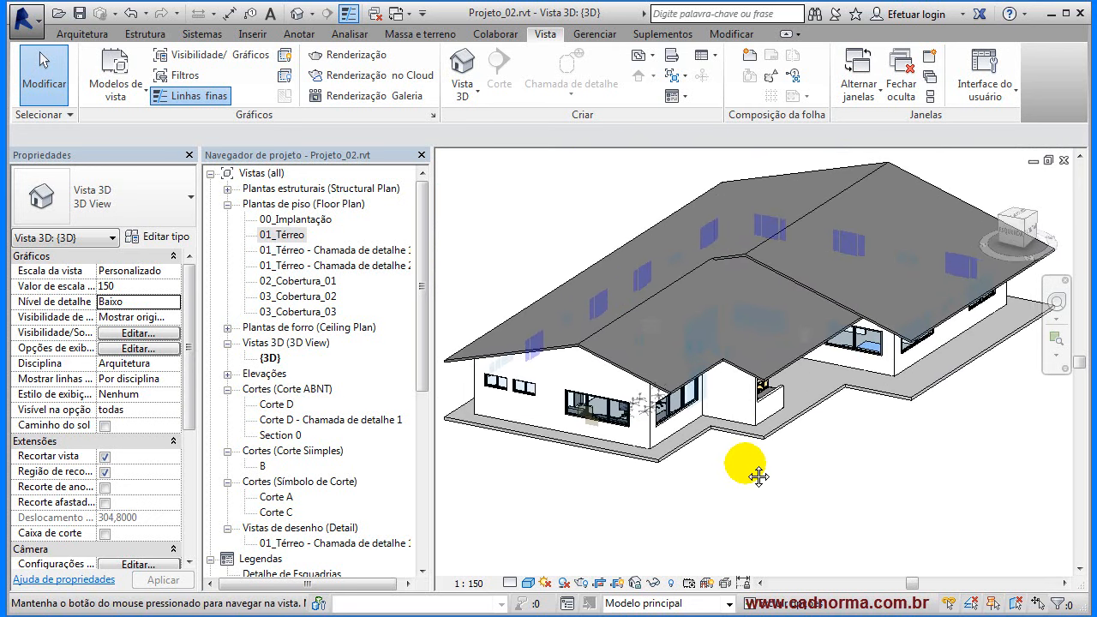
scroll(748, 468, "down", 1)
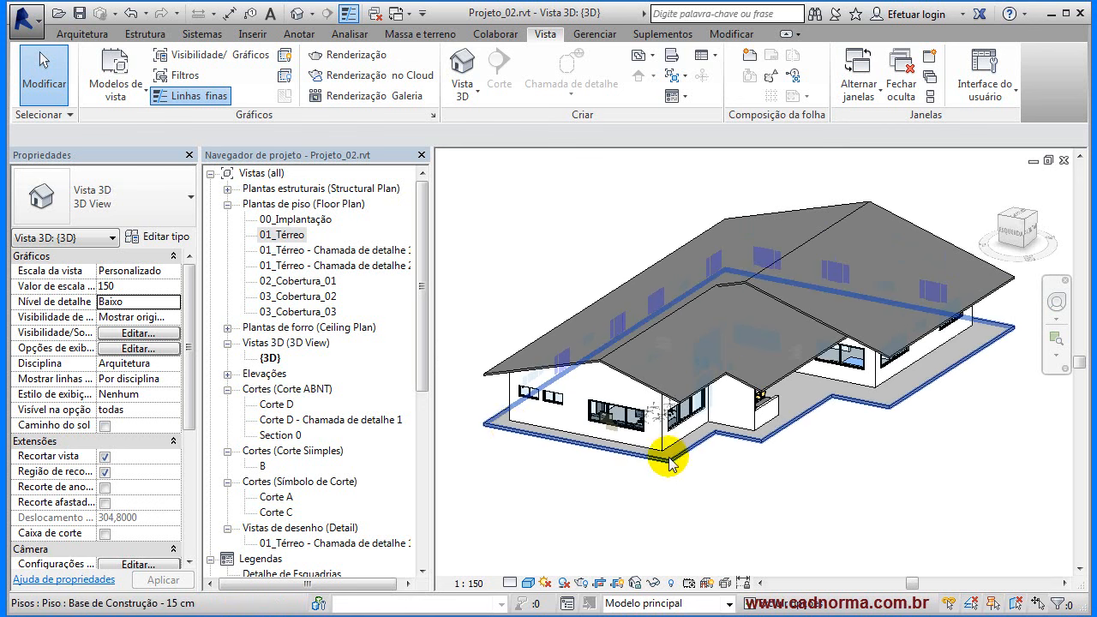
scroll(715, 455, "up", 2)
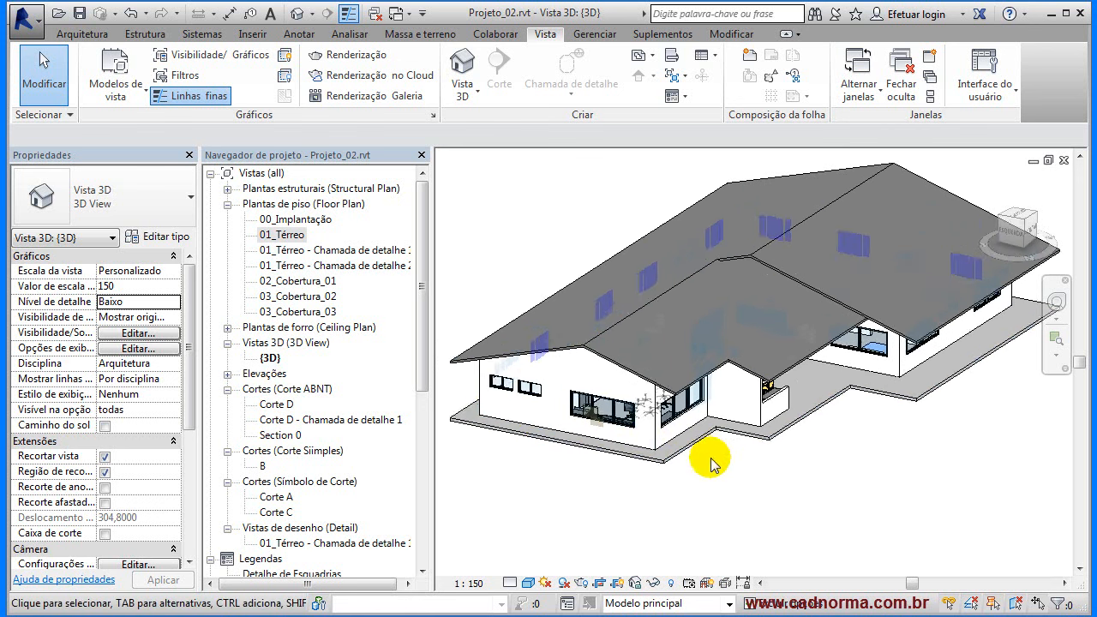
scroll(789, 470, "down", 1)
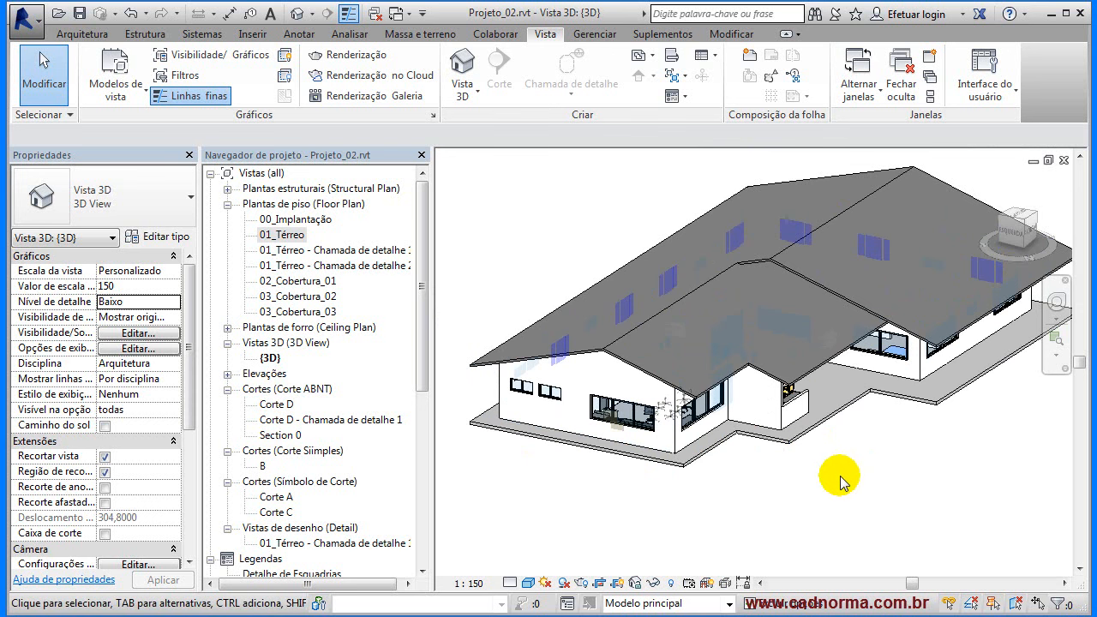
middle_click_drag(852, 480, 835, 476)
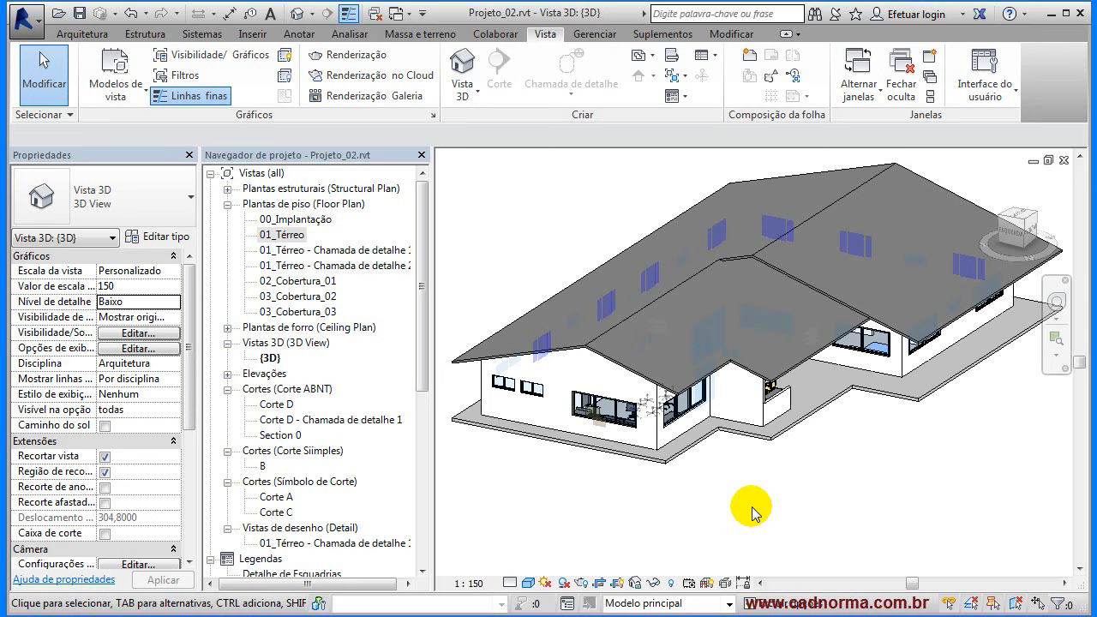
- Open the 01_Térreo floor plan with the whole house plan in sight
double_click(280, 235)
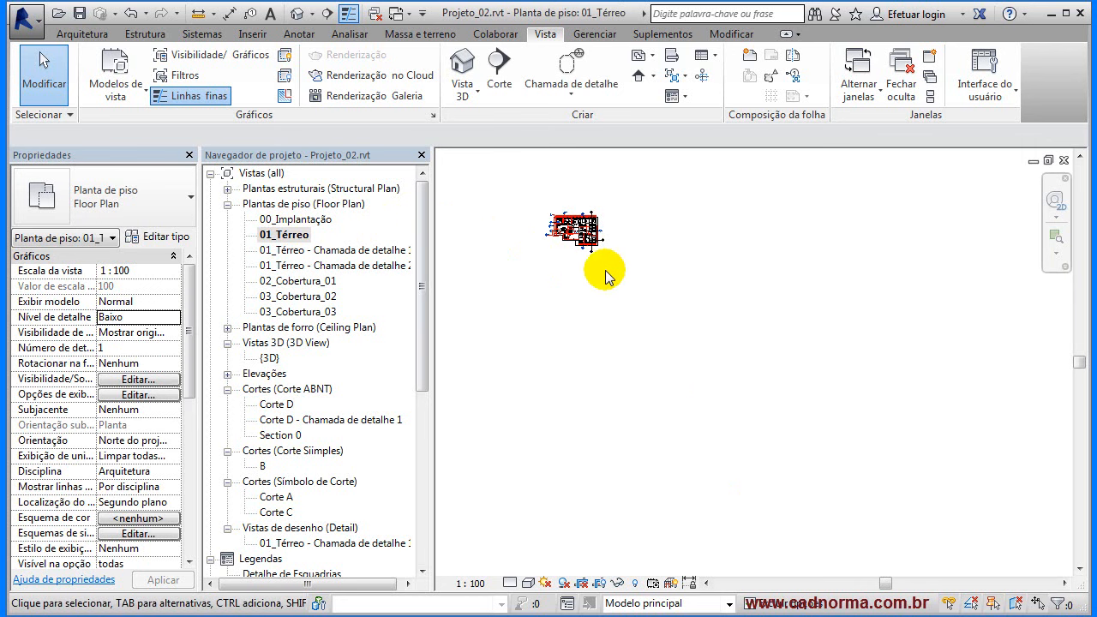
left_click(619, 243)
scroll(619, 242, "up", 3)
middle_click_drag(573, 187, 917, 312)
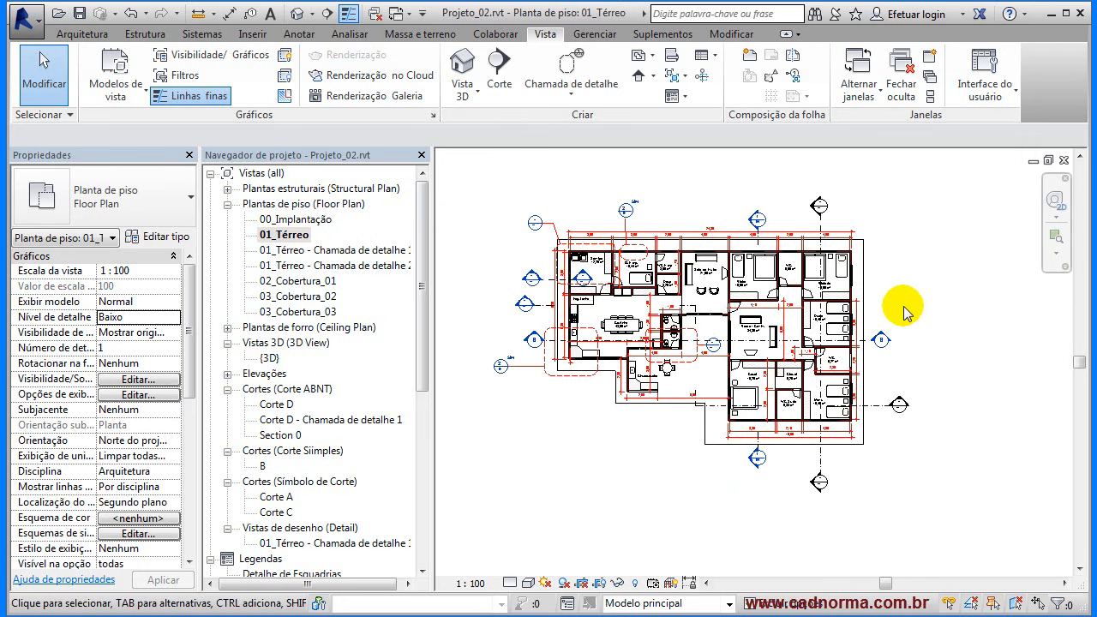
- Place a perspective camera outside the southwest corner of the house, aimed across the plan at a point north of it
left_click(471, 96)
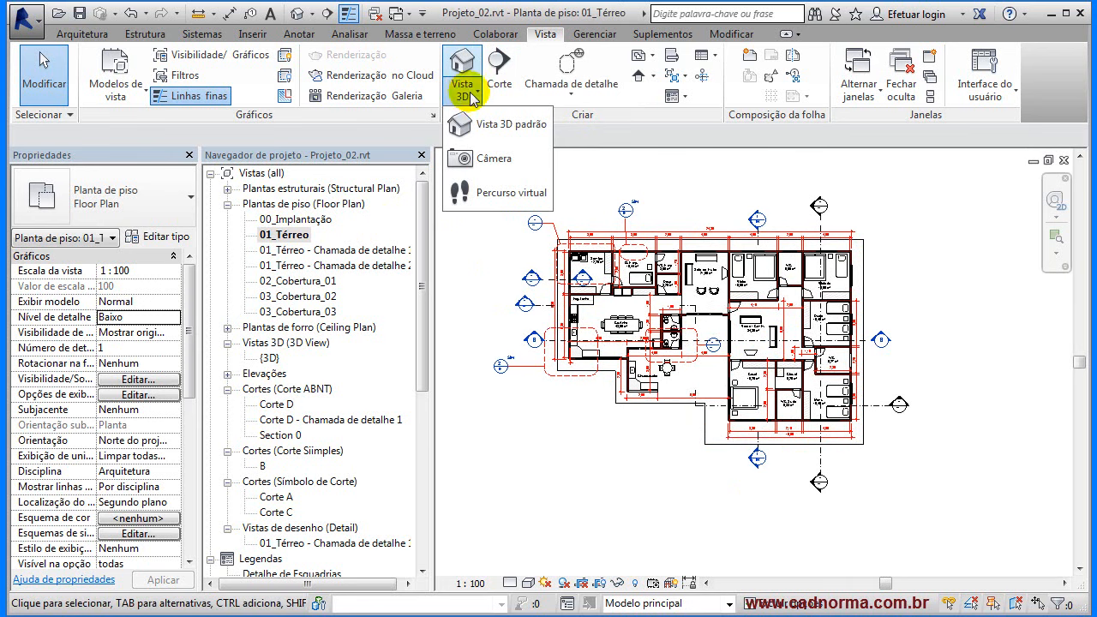
left_click(596, 164)
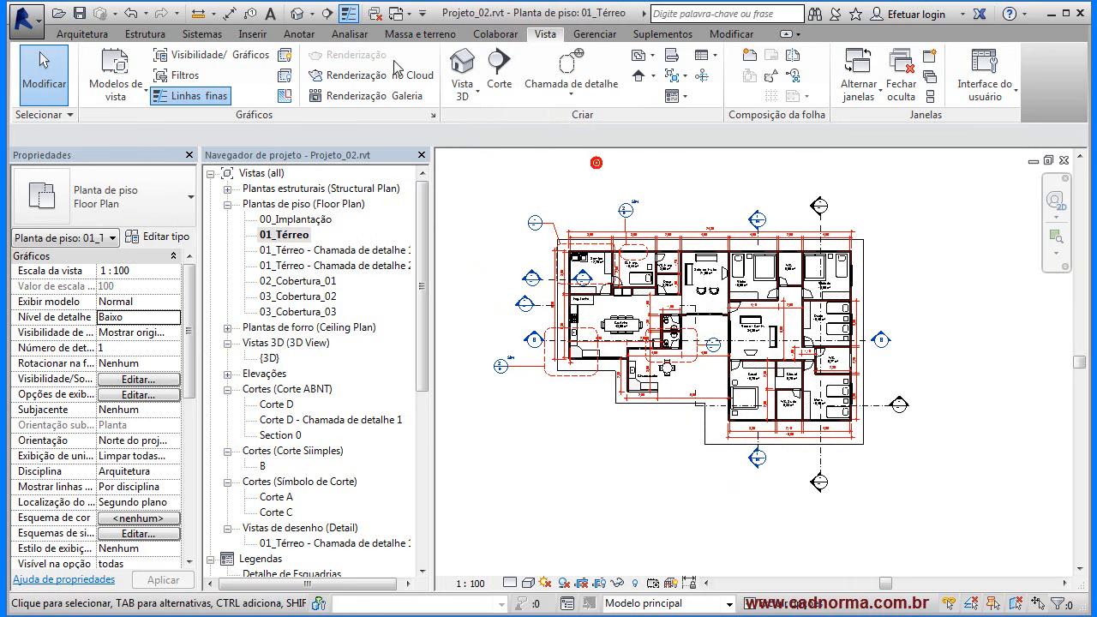
left_click(311, 16)
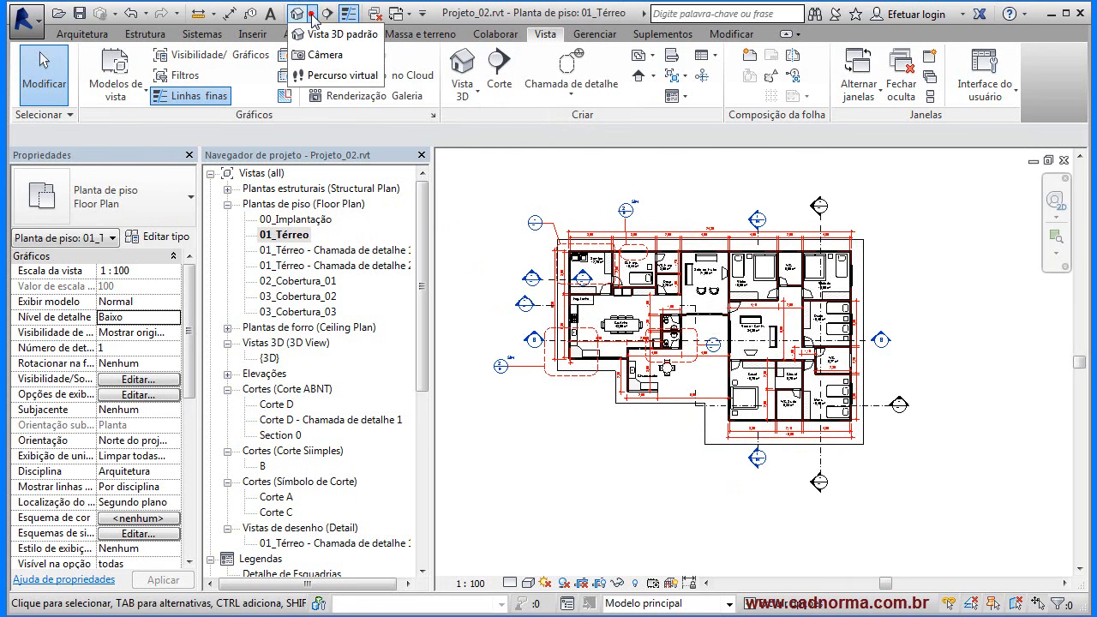
left_click(326, 55)
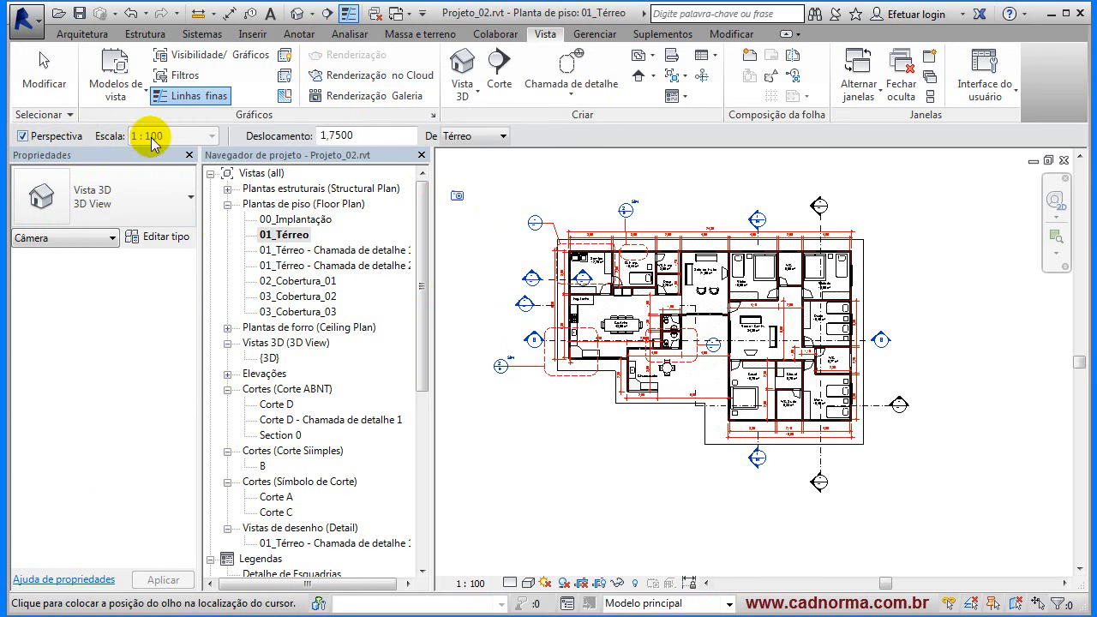
left_click(597, 445)
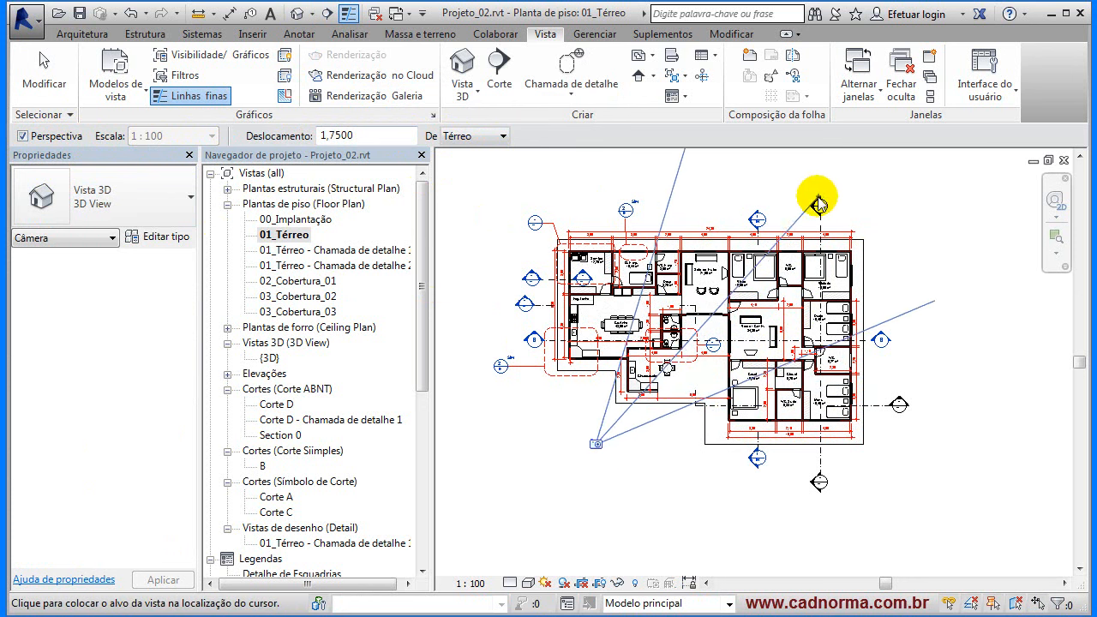
left_click(731, 155)
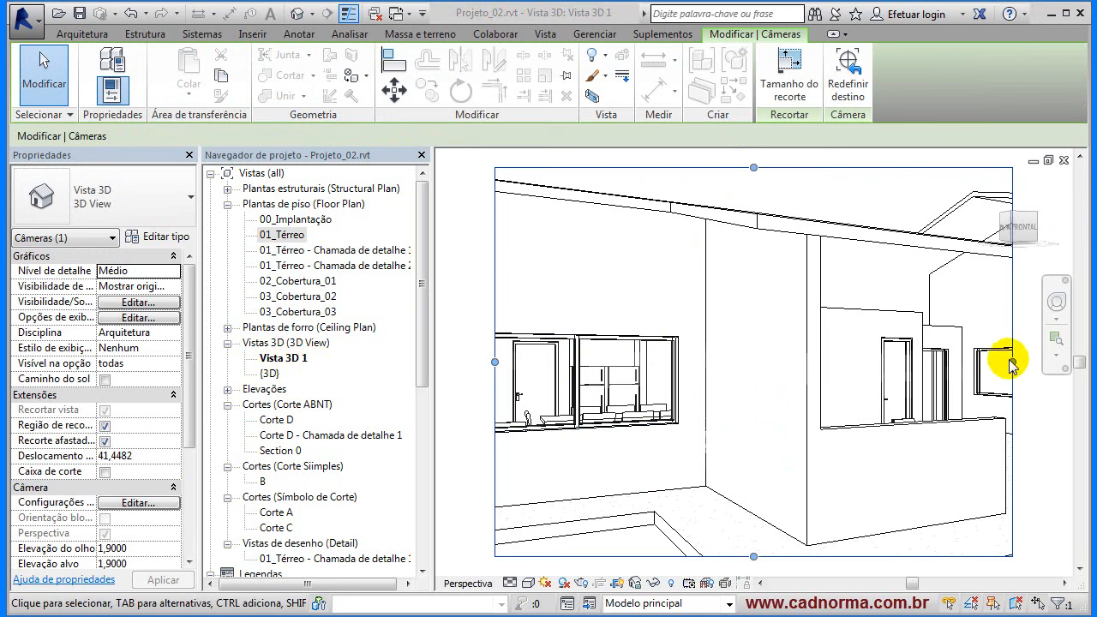
- Adjust the side and upper edges of the new camera view's crop region outward
left_click_drag(497, 364, 467, 362)
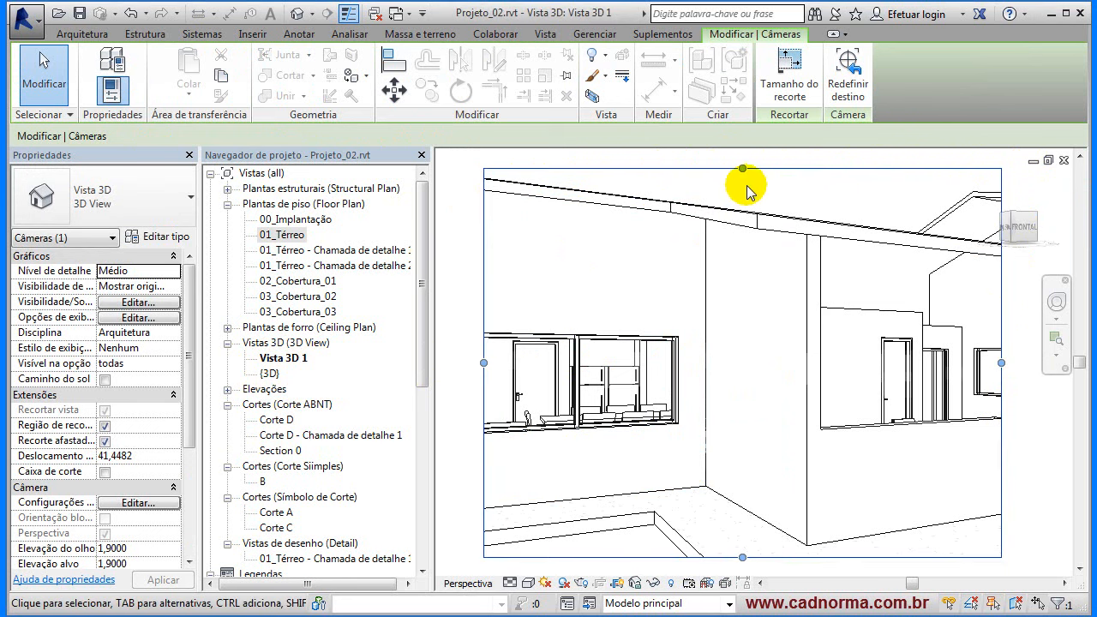
left_click_drag(742, 164, 742, 156)
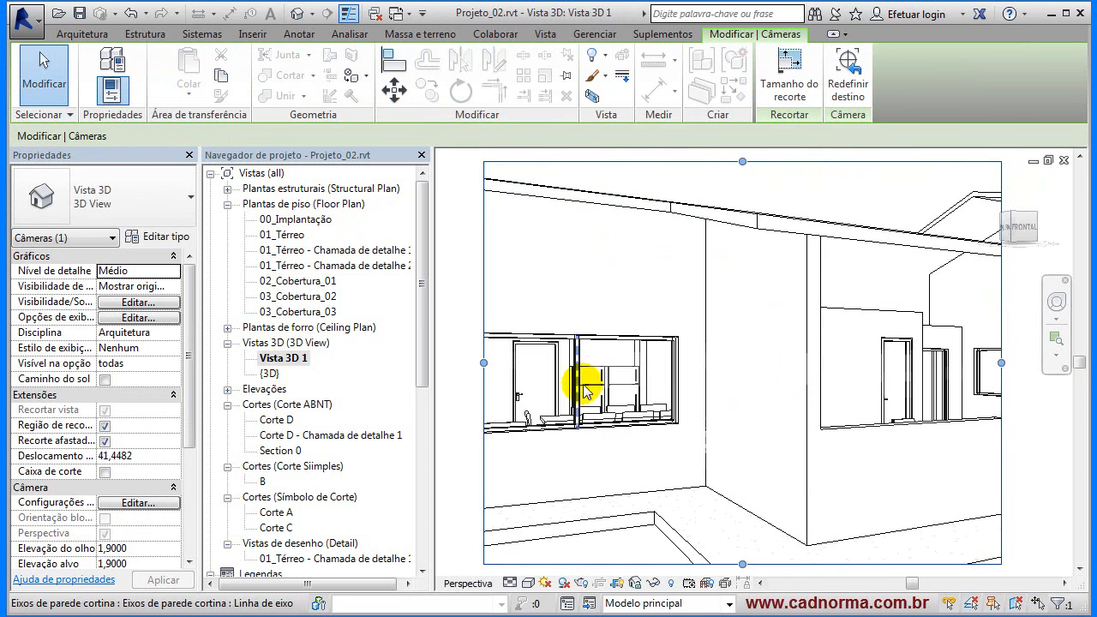
- Return to the 01_Térreo floor plan and clear the camera selection
double_click(282, 235)
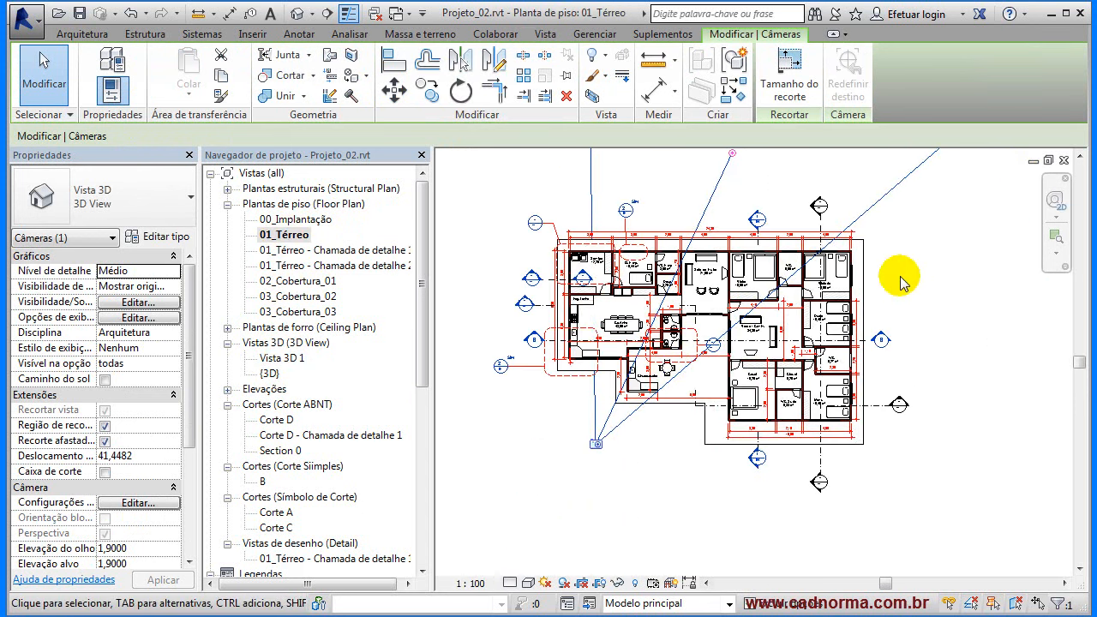
scroll(914, 343, "down", 1)
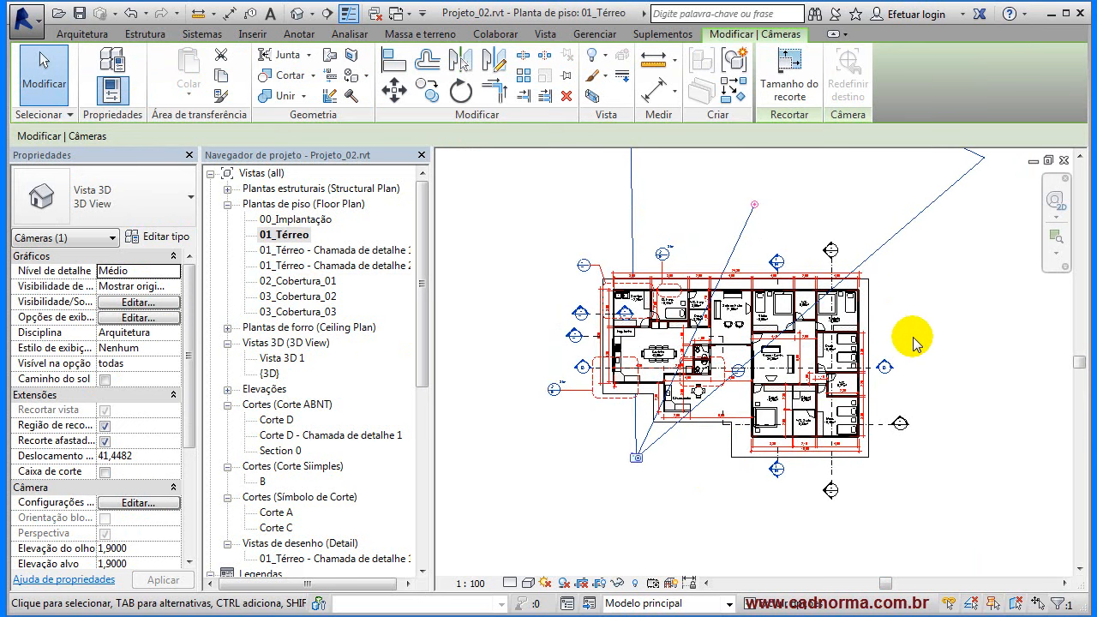
left_click(494, 249)
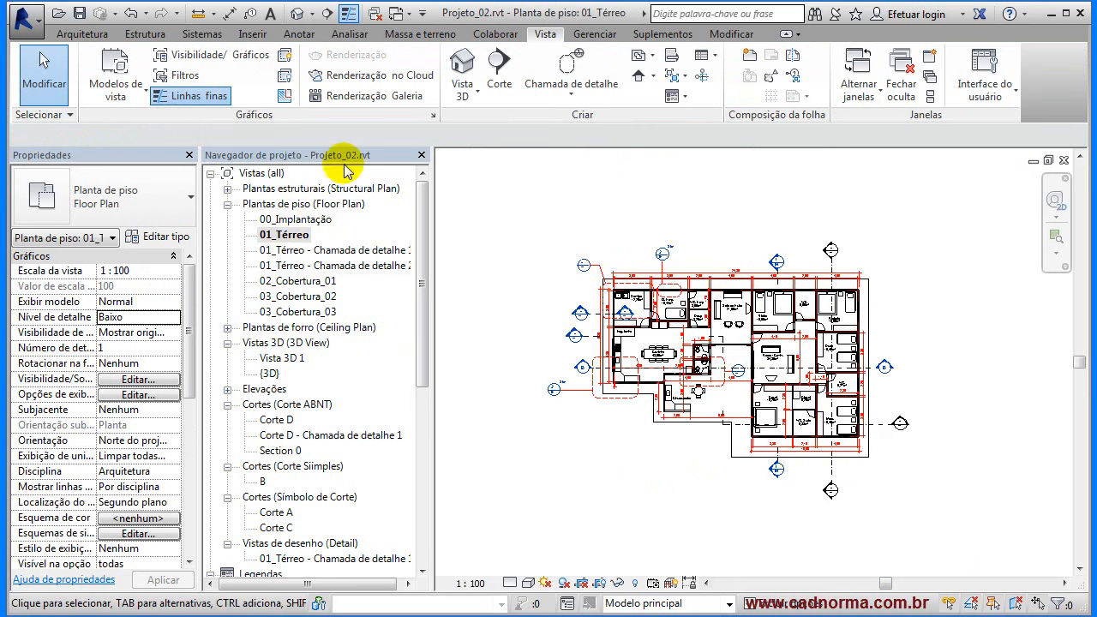
- Place a camera with perspective disabled at 1:100 scale, southwest of the house and aimed northeast past its far side
left_click(312, 15)
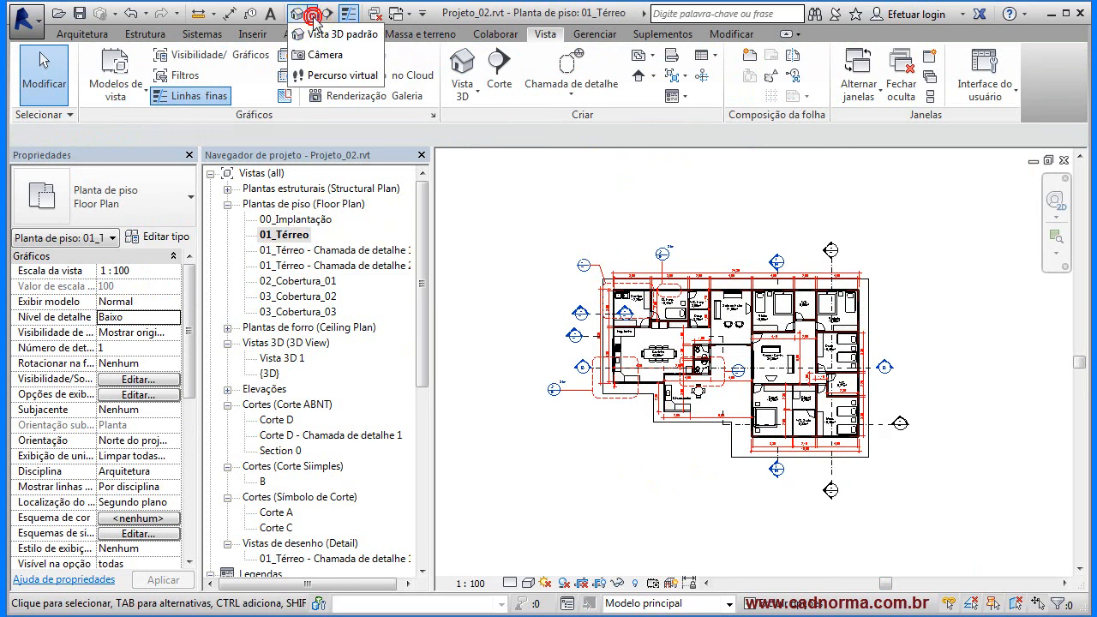
left_click(322, 54)
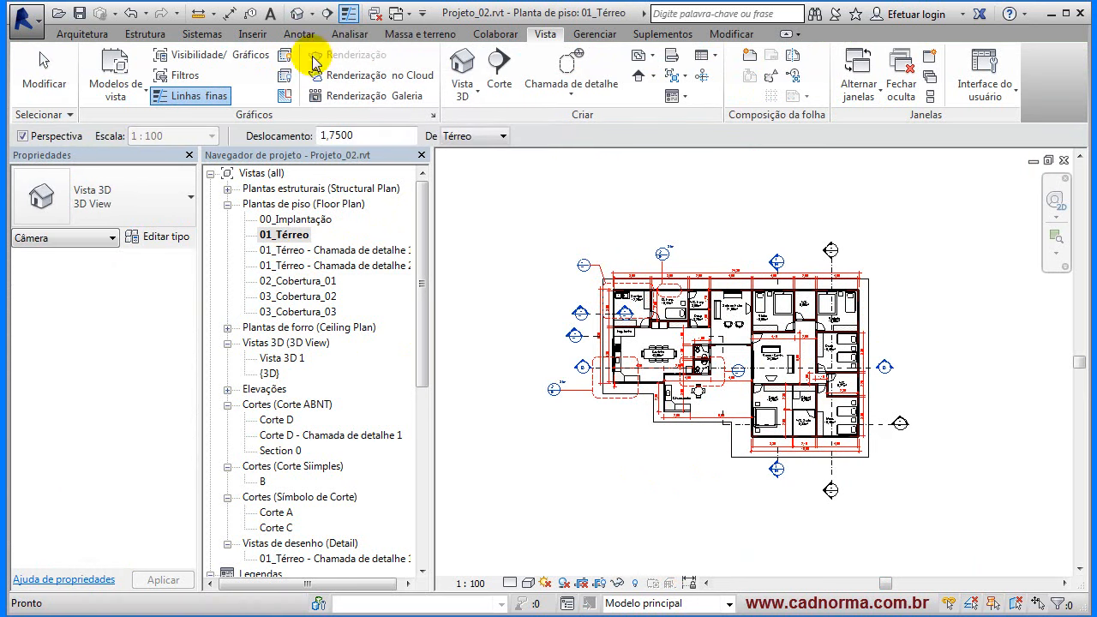
left_click(23, 137)
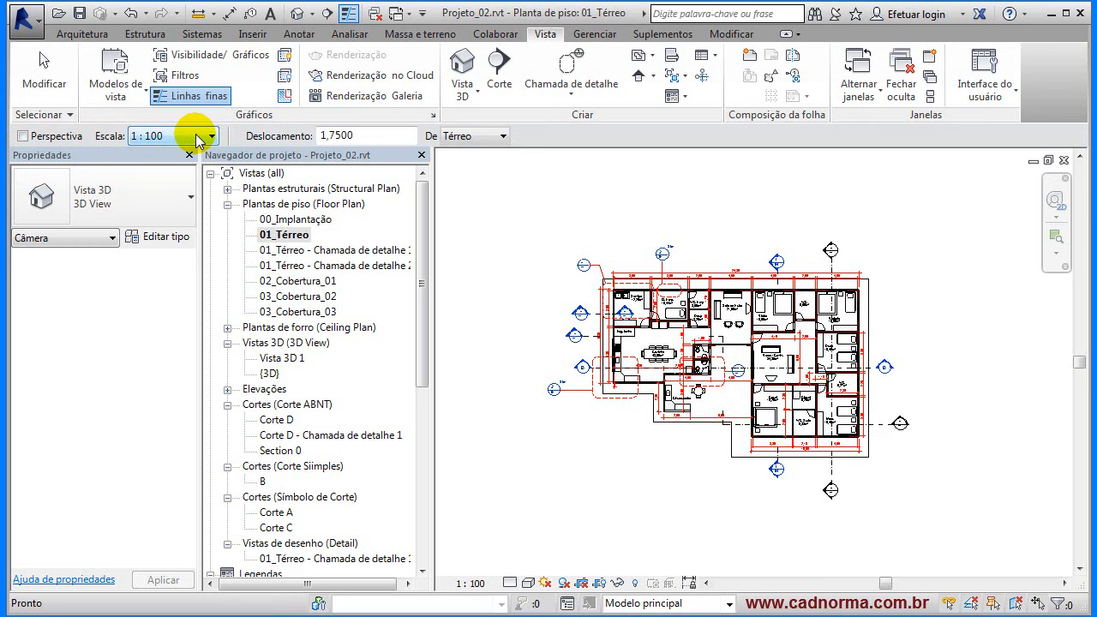
left_click_drag(379, 135, 324, 136)
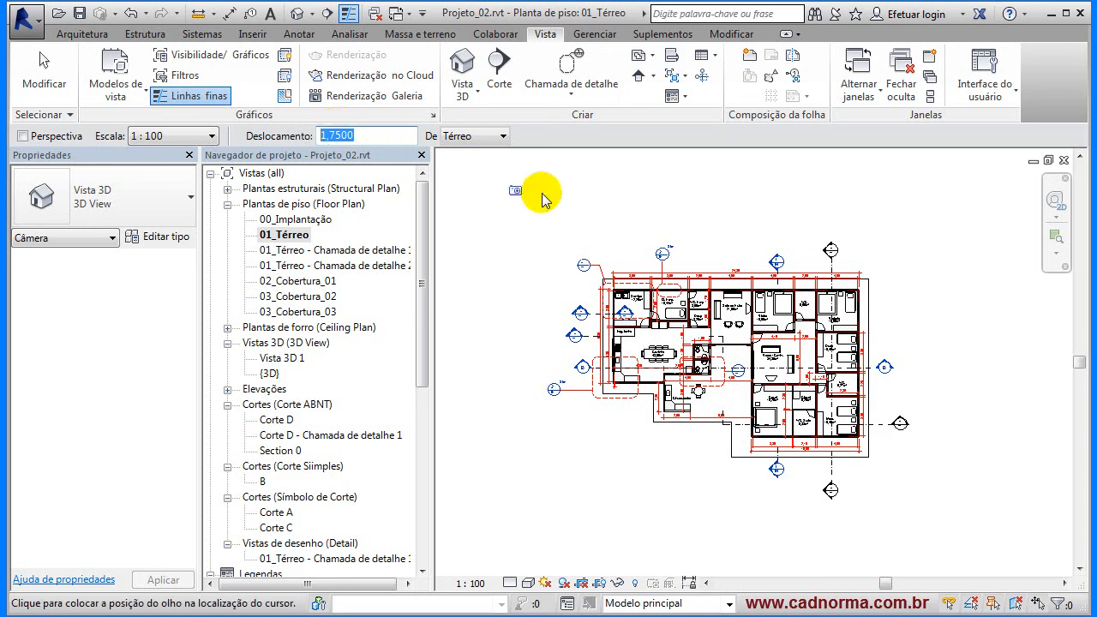
left_click(607, 508)
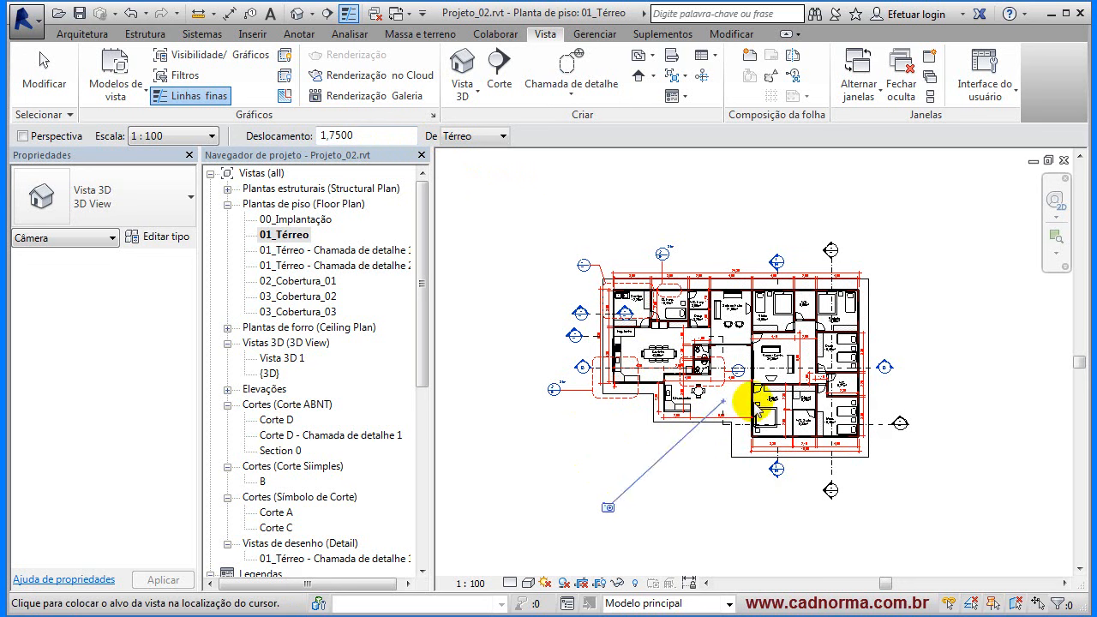
left_click(875, 282)
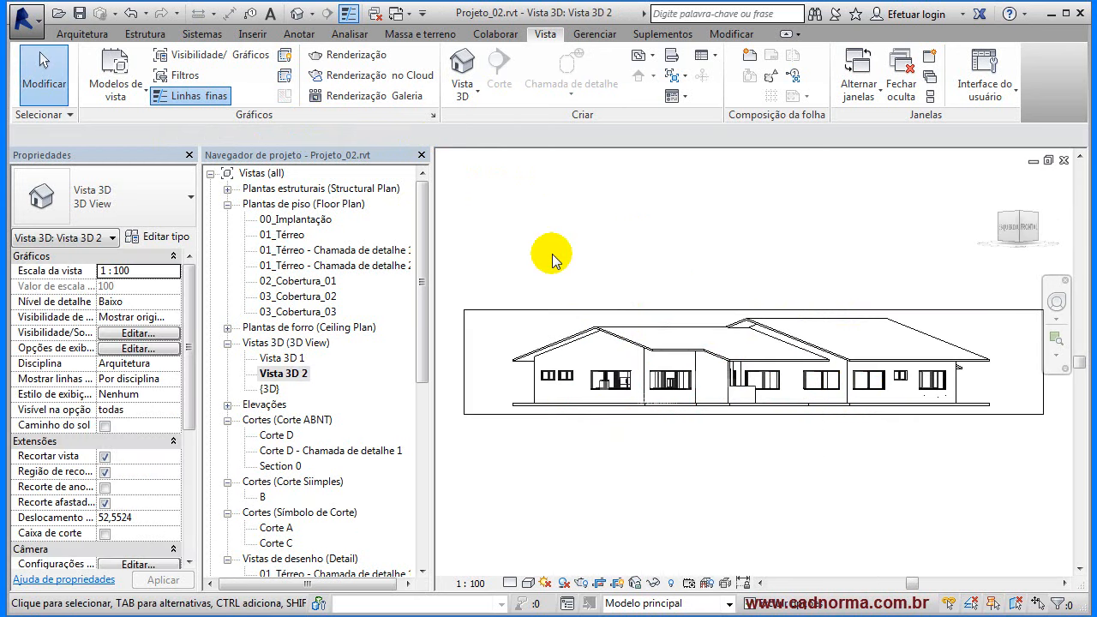
left_click(548, 254)
- Open the perspective camera view Vista 3D 1
double_click(290, 360)
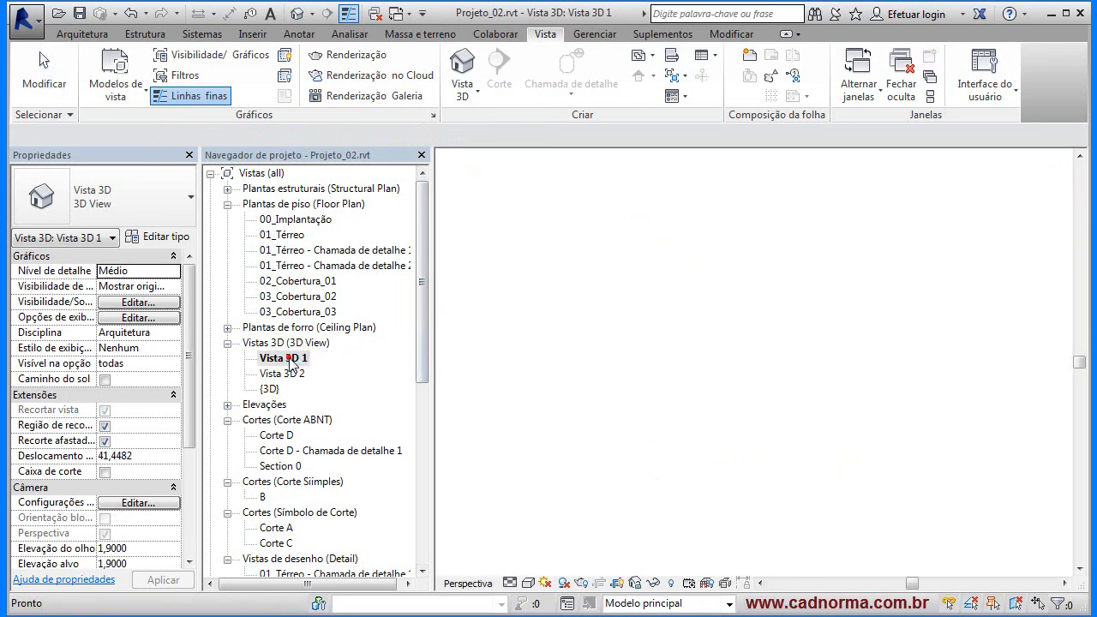
- Open the orthographic view Vista 3D 2 and apply a Gradiente background in its graphic display options
double_click(284, 375)
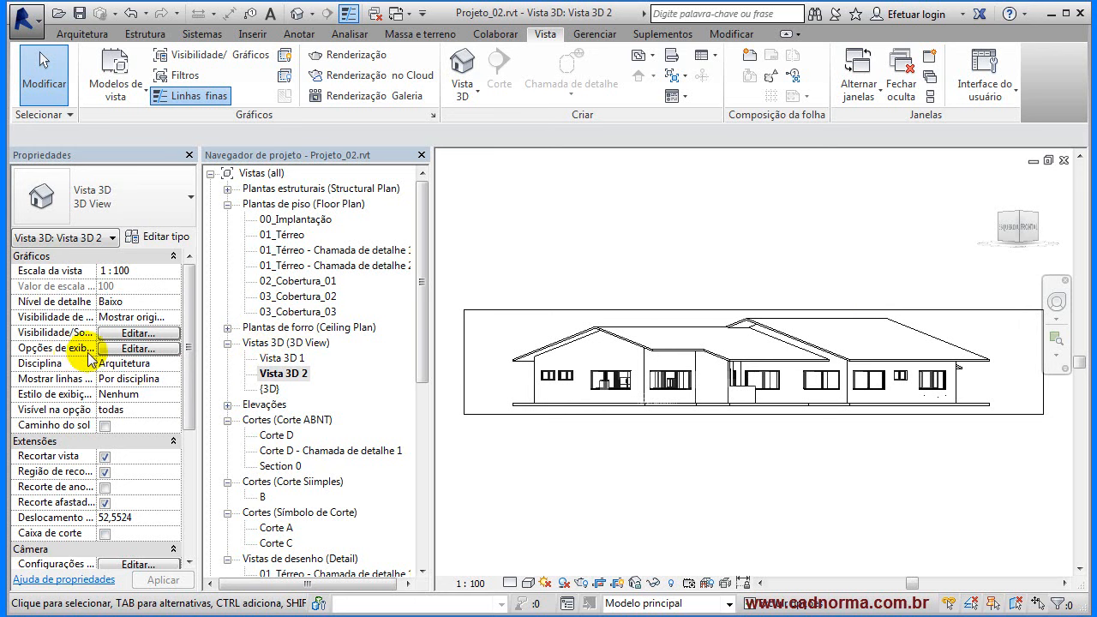
left_click(144, 352)
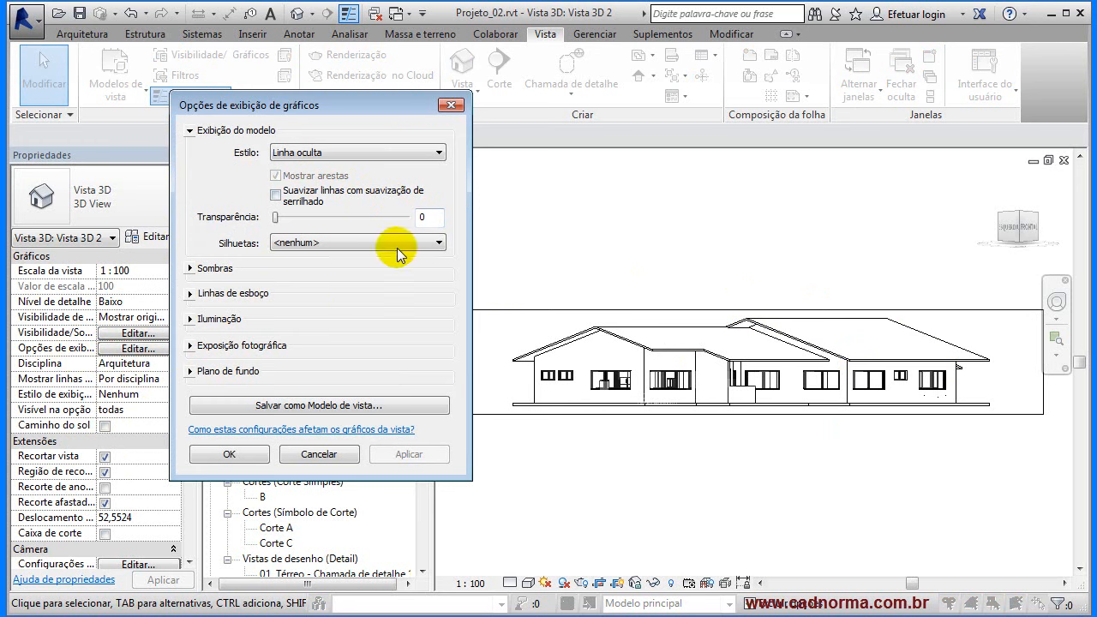
left_click(191, 372)
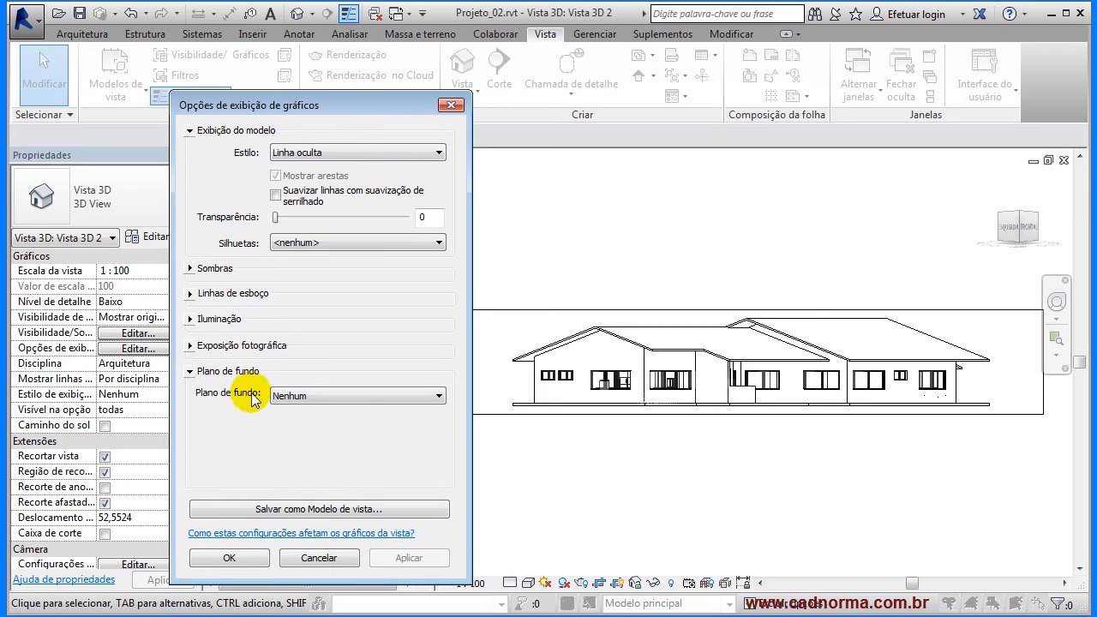
left_click(438, 396)
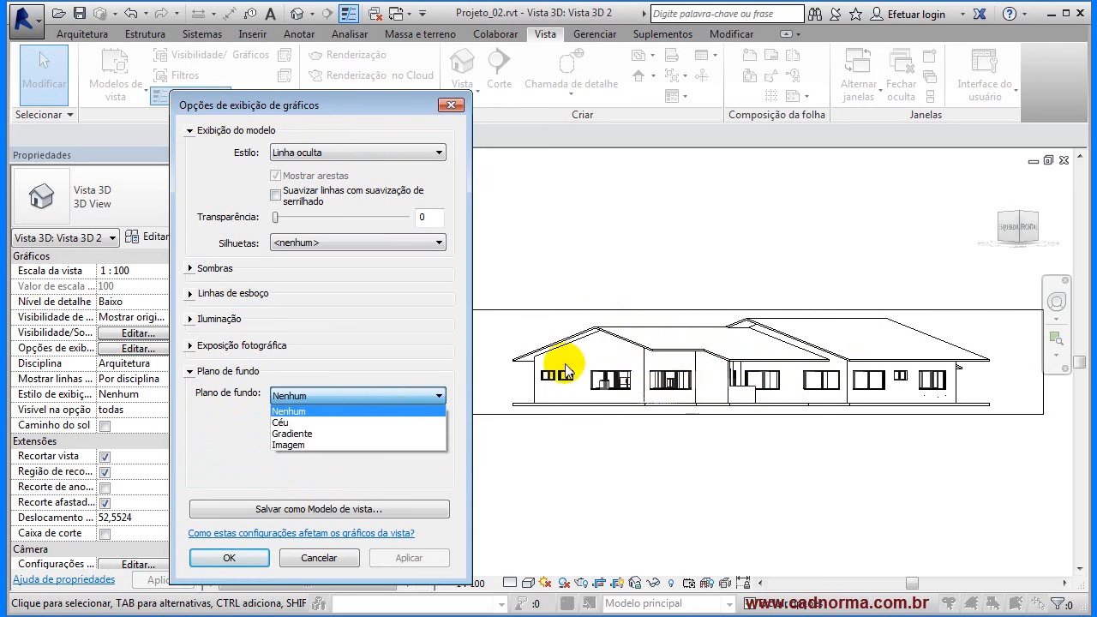
left_click(298, 433)
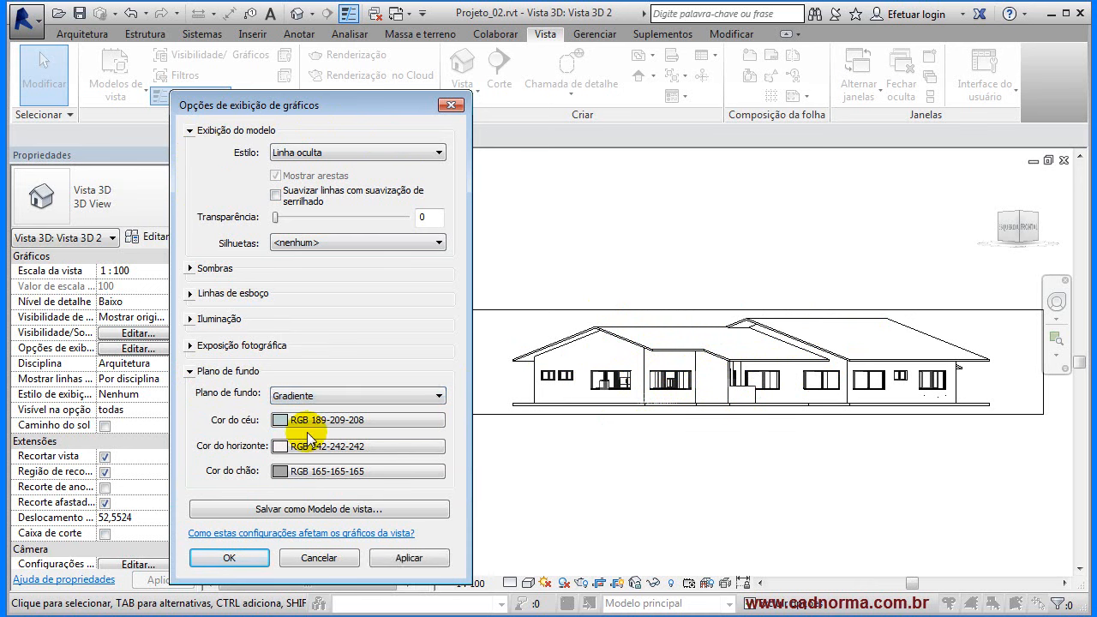
left_click(410, 561)
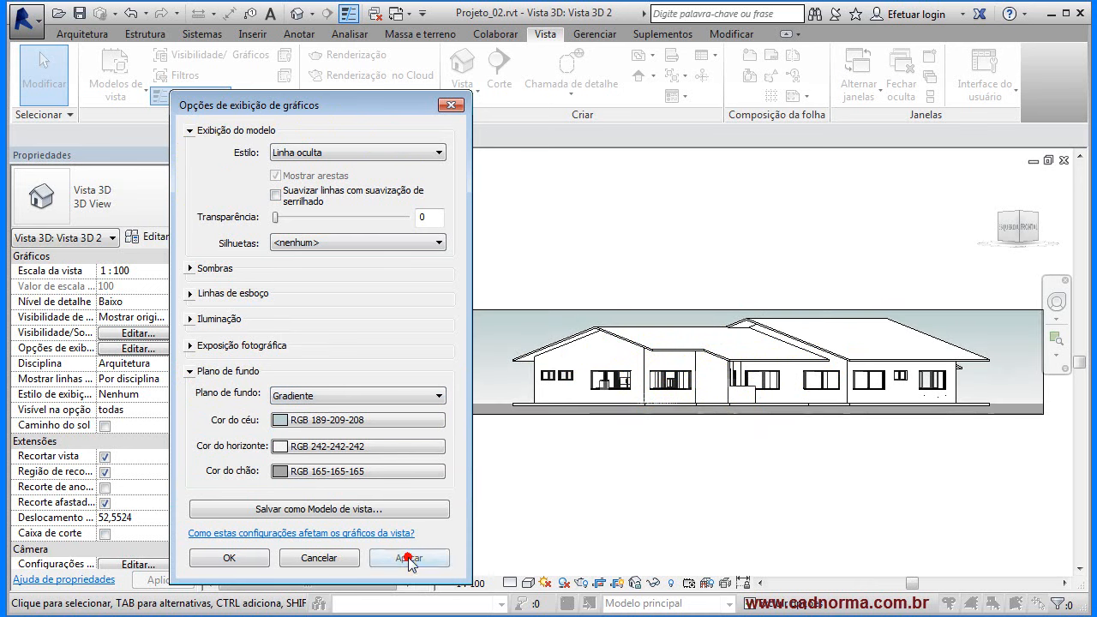
left_click(267, 558)
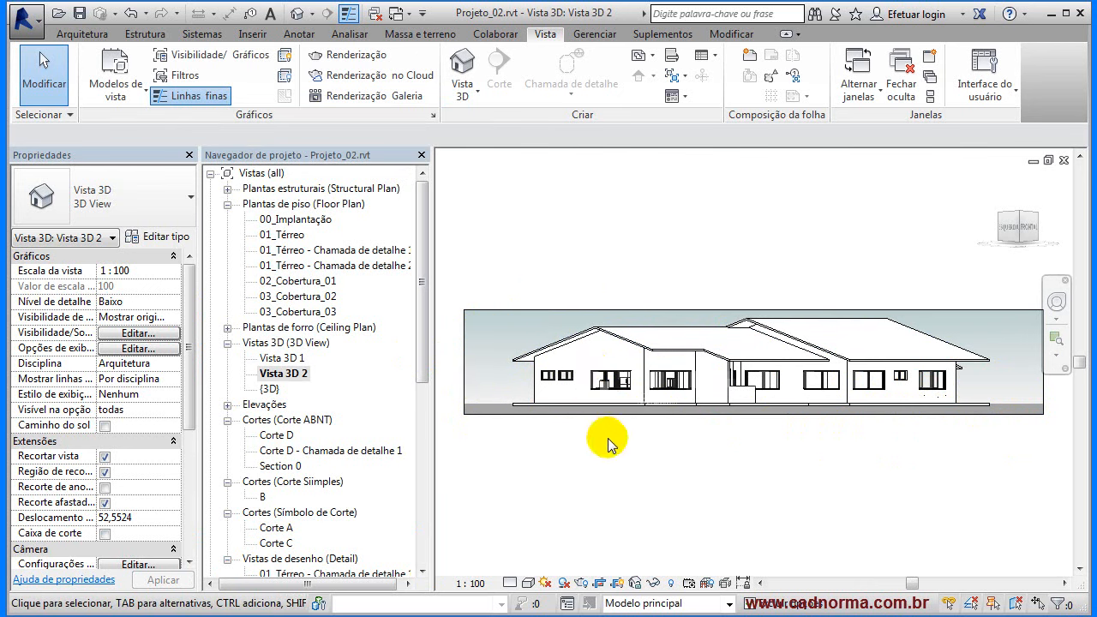
- Open the perspective view Vista 3D 1 and apply a Gradiente background in its graphic display options
double_click(283, 359)
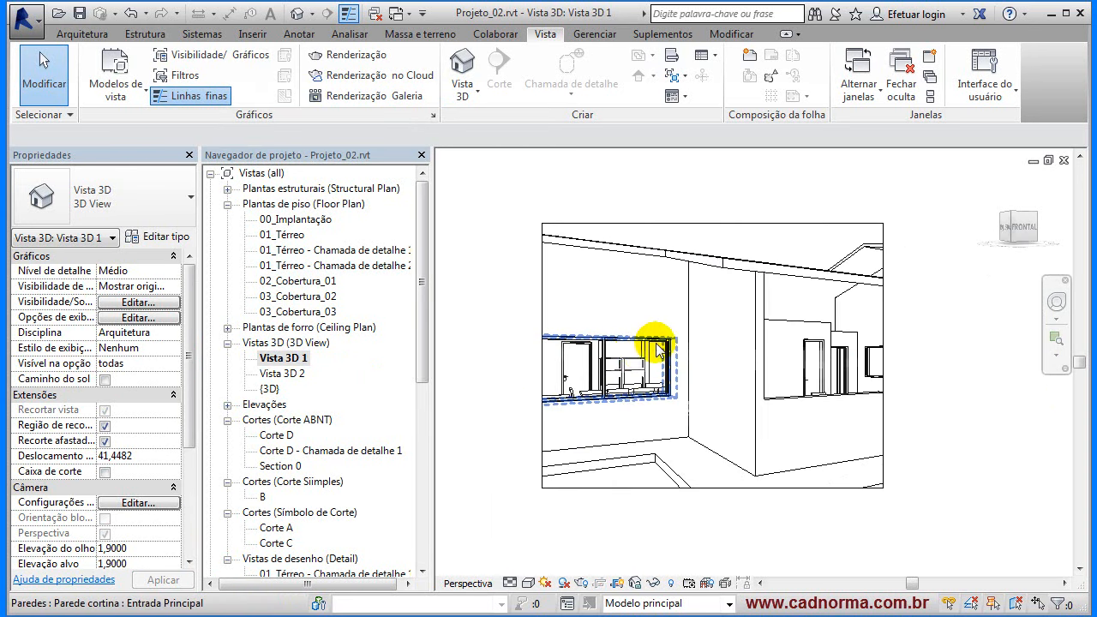
left_click(161, 319)
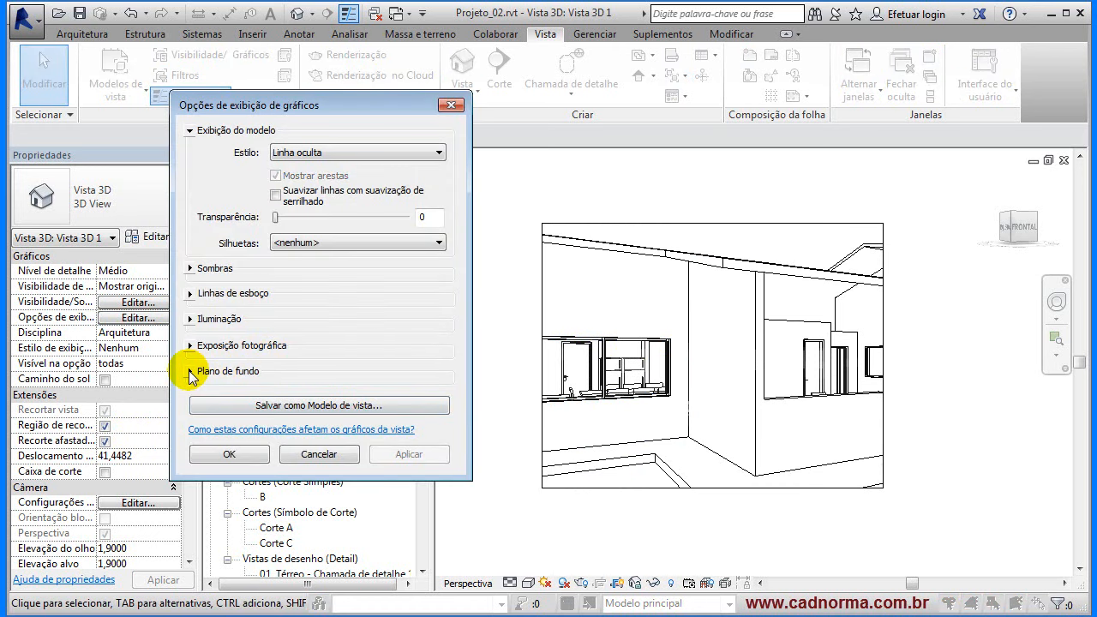
left_click(192, 373)
left_click(440, 395)
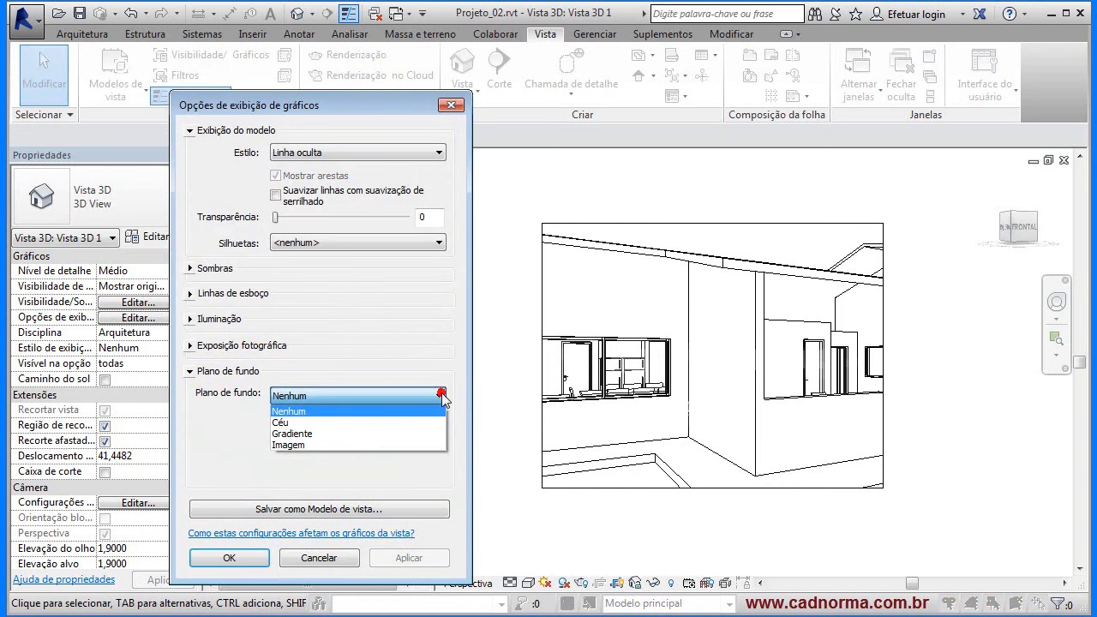
left_click(313, 434)
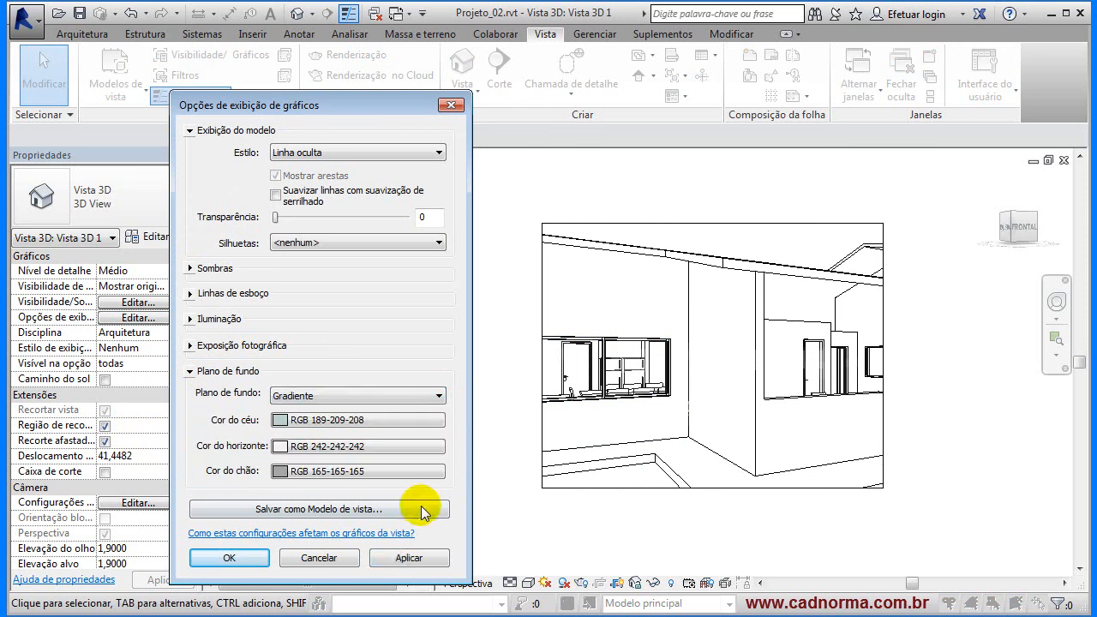
left_click(409, 558)
left_click(220, 558)
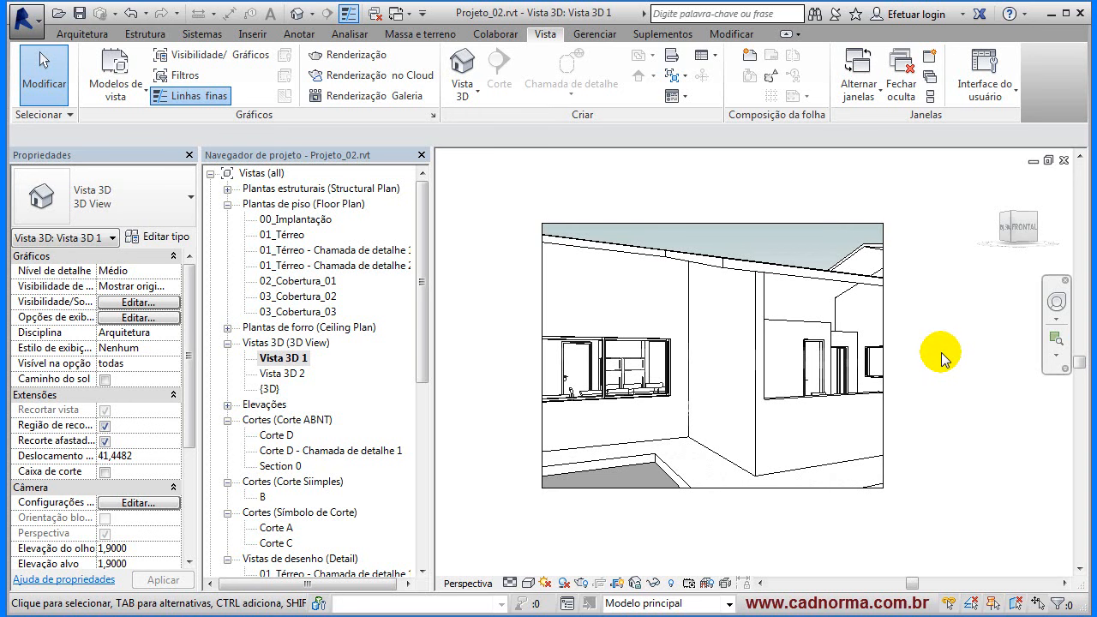
- Widen the crop region of Vista 3D 1 on both sides to show more of the house, and clear the selection
scroll(943, 356, "down", 3)
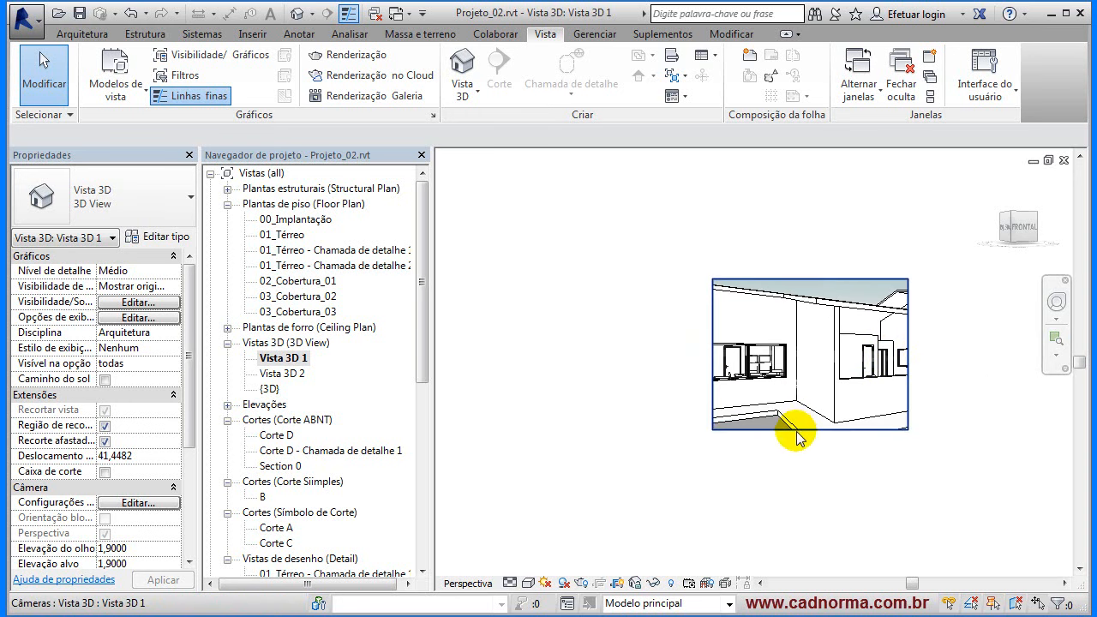
left_click(796, 431)
left_click_drag(712, 354, 463, 354)
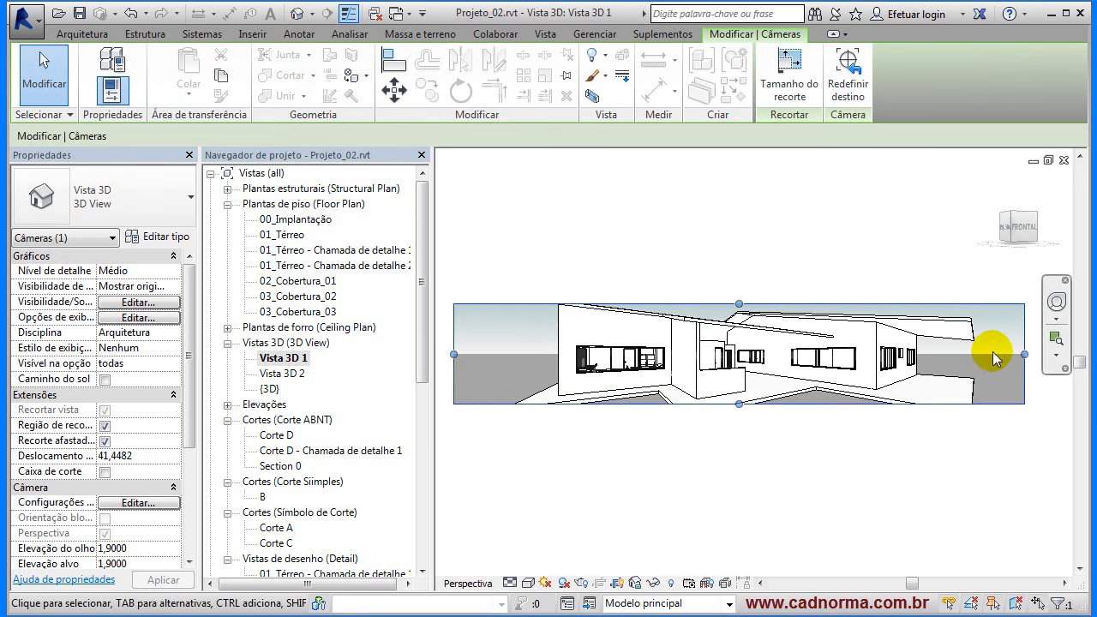
left_click(597, 252)
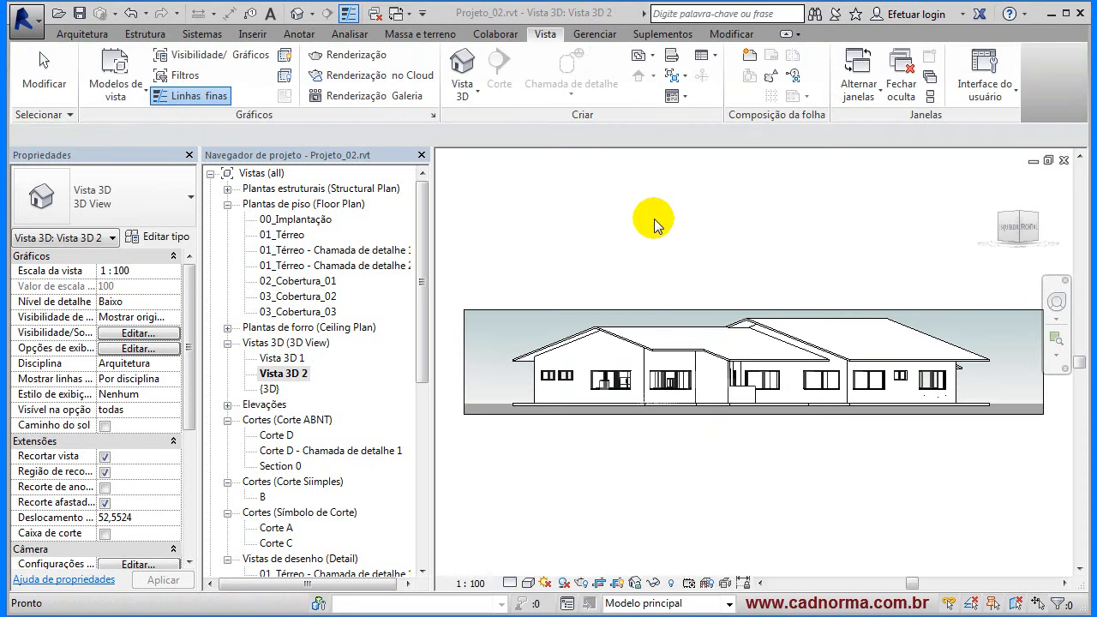
- Duplicate Vista 3D 2 without detailing and orbit the copy toward the left side of the house
left_click(654, 219)
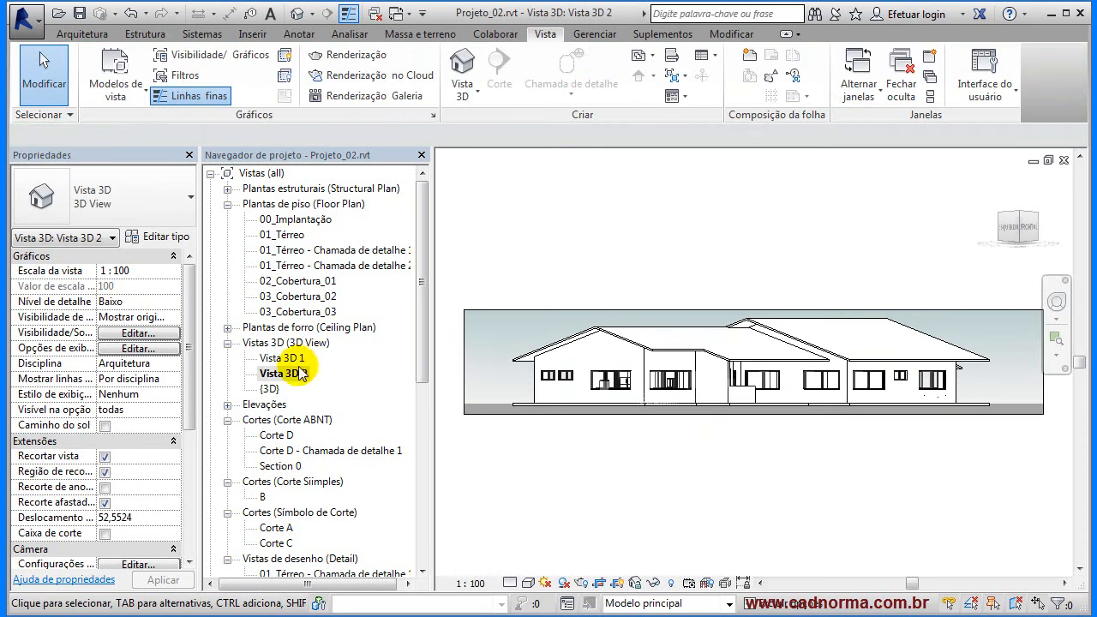
left_click(286, 374)
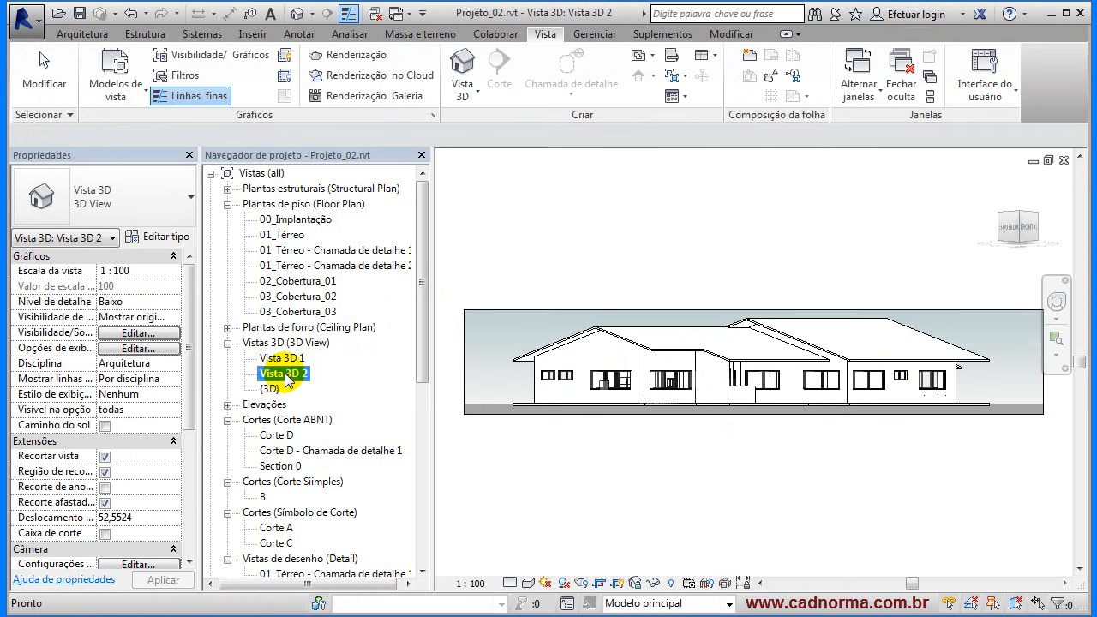
right_click(284, 378)
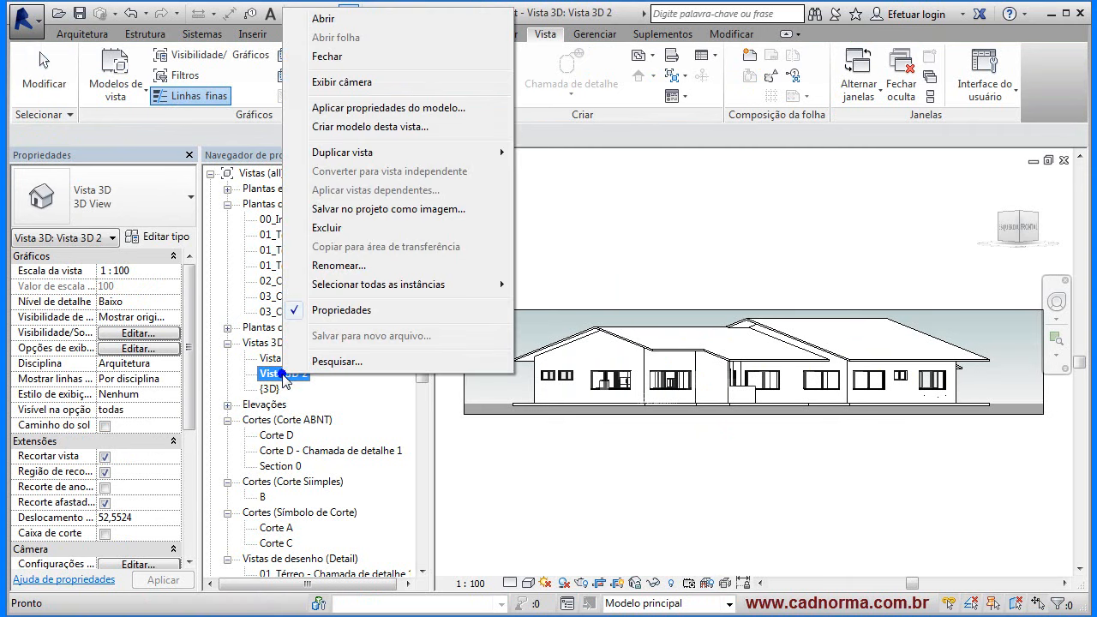
mouse_move(375, 156)
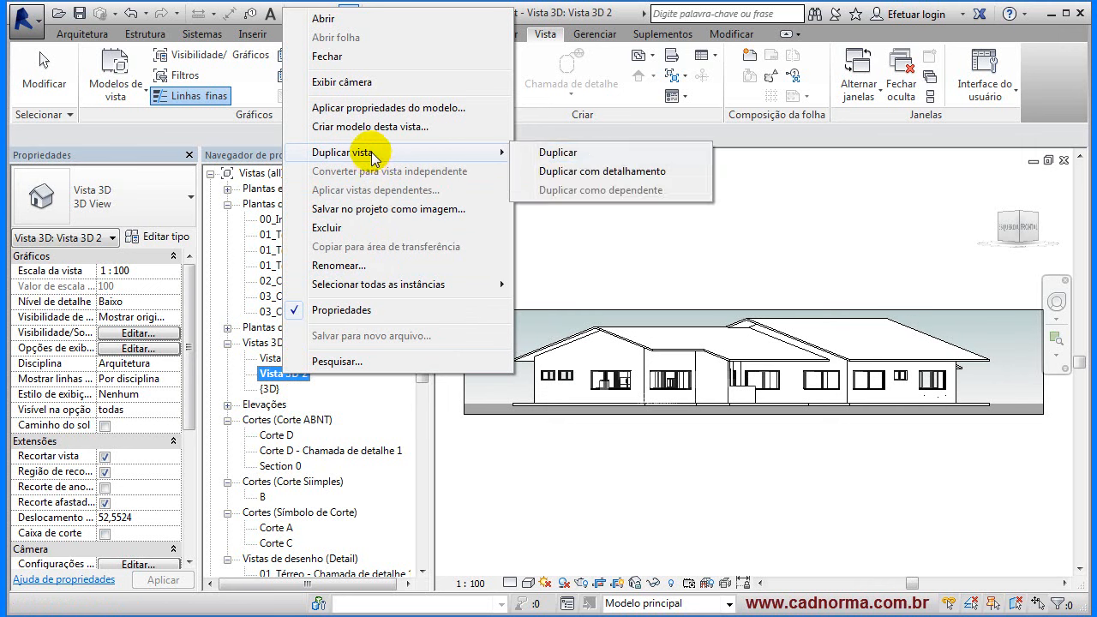
left_click(569, 153)
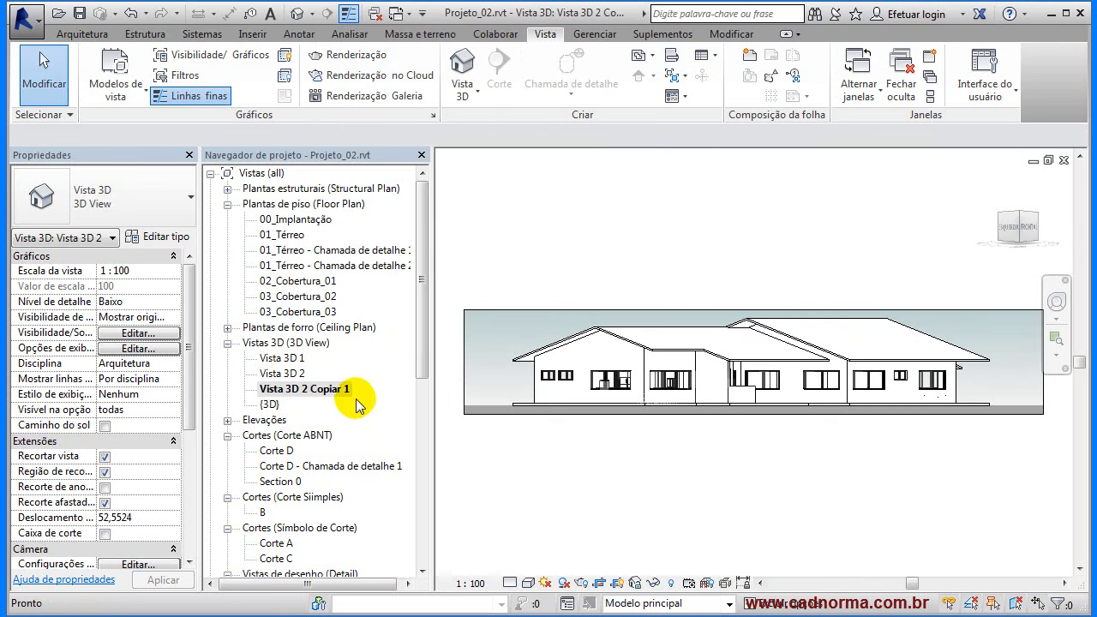
middle_click_drag(600, 360, 544, 276, "shift")
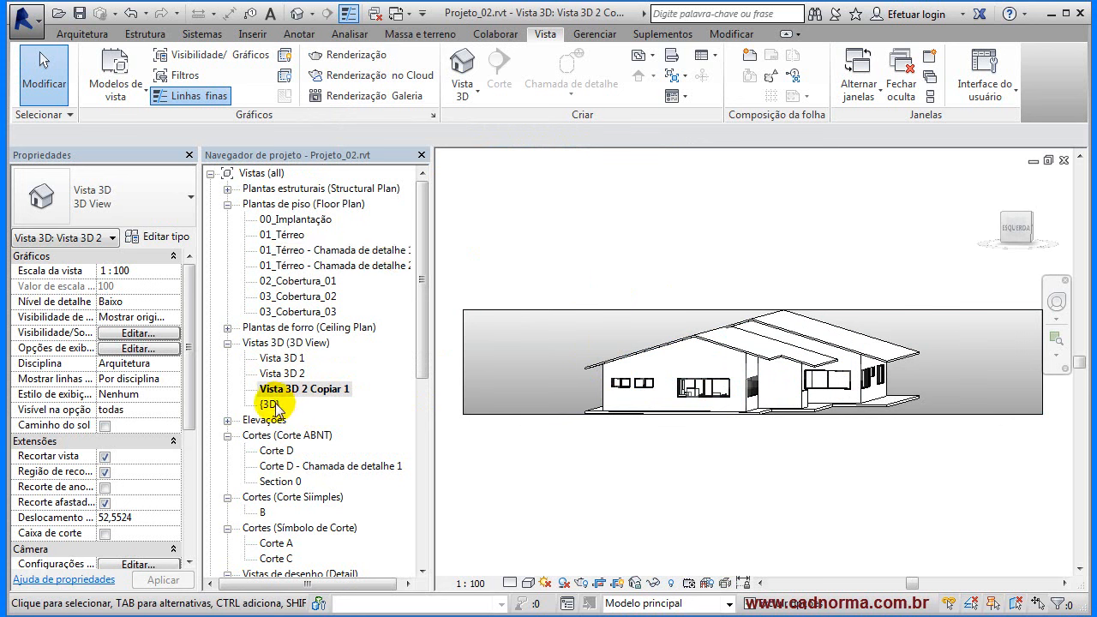
- Open the default {3D} view and orbit around the house
double_click(270, 404)
middle_click_drag(713, 367, 686, 377, "shift")
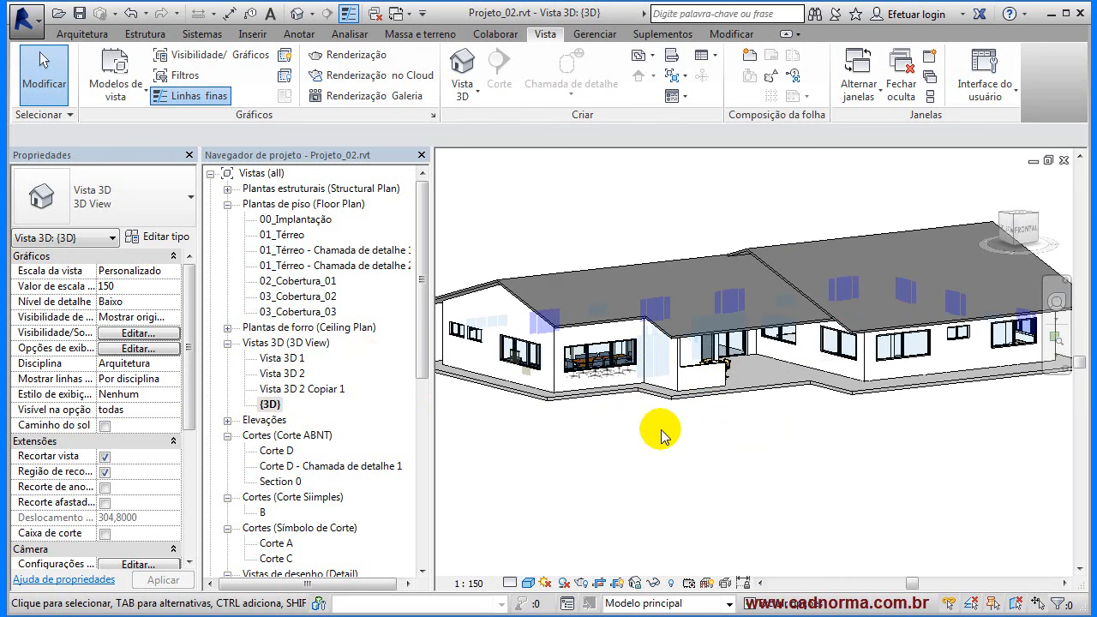
- Delete the duplicate of Vista 3D 2 and open the original Vista 3D 2
left_click(282, 373)
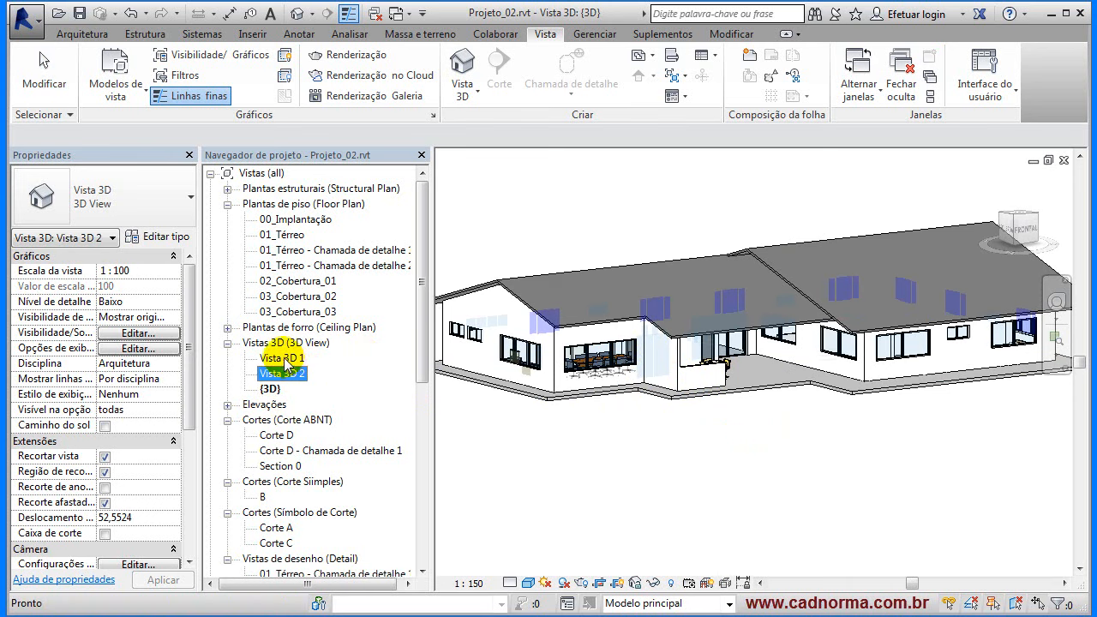
double_click(283, 371)
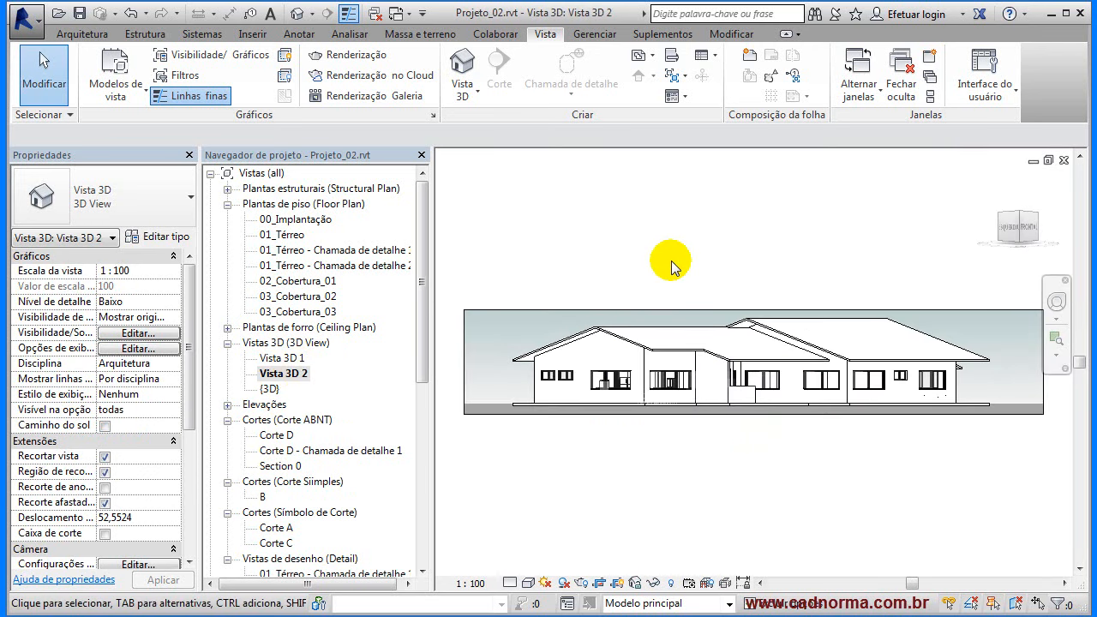
- Select a roof in Vista 3D 2 and a wall in Vista 3D 1 to compare the available editing tools
left_click(639, 353)
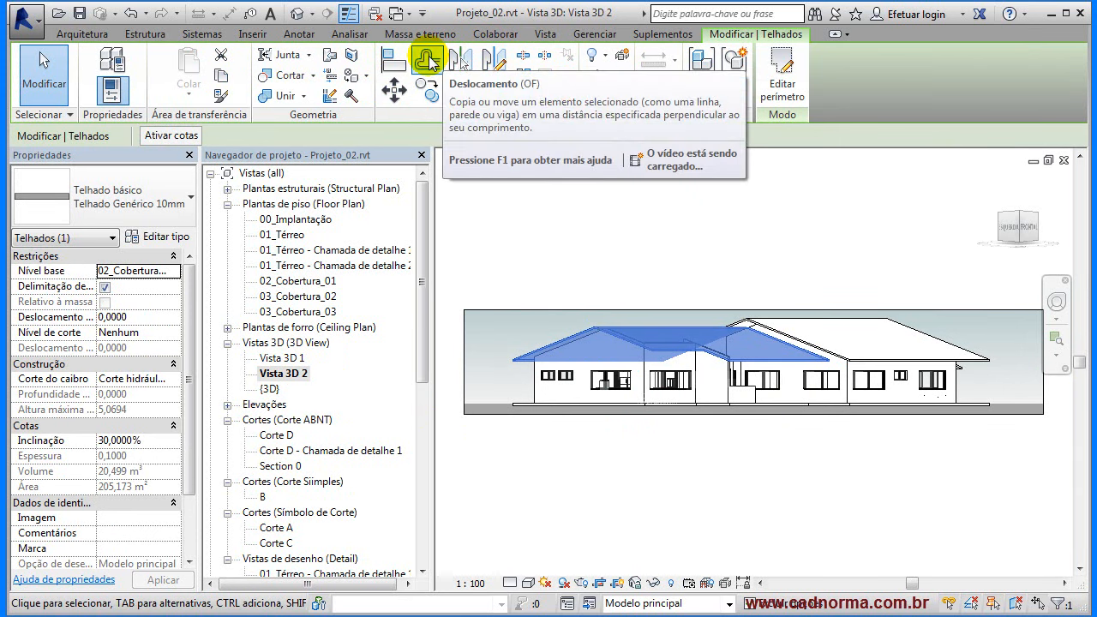
double_click(282, 359)
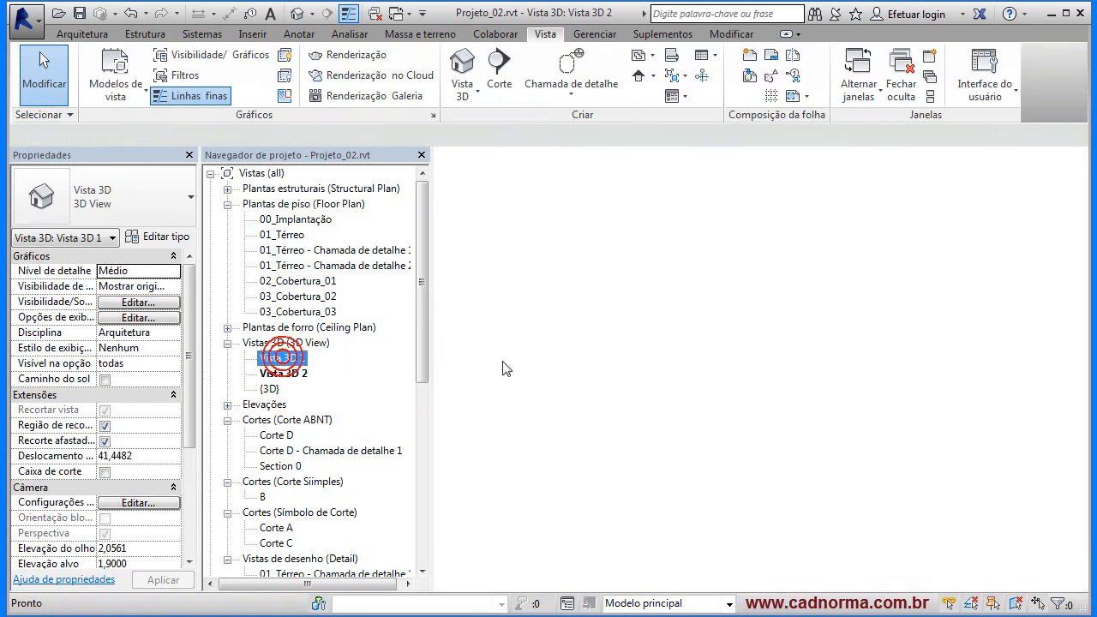
left_click(679, 375)
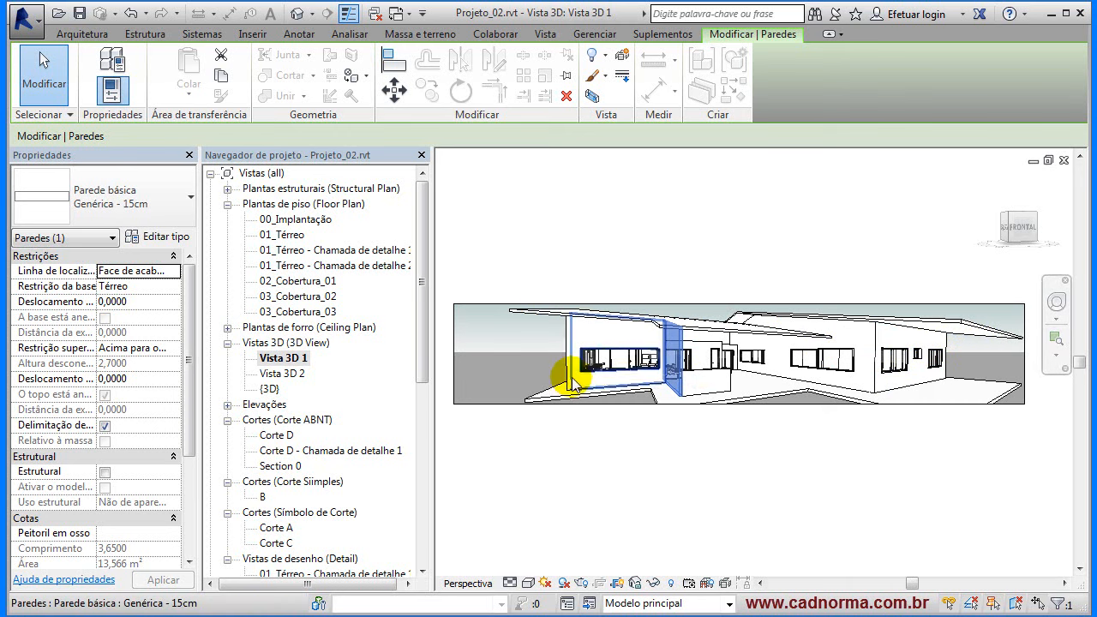
- Extend the lower and upper edges of Vista 3D 1's crop region outward around the whole house
left_click(758, 404)
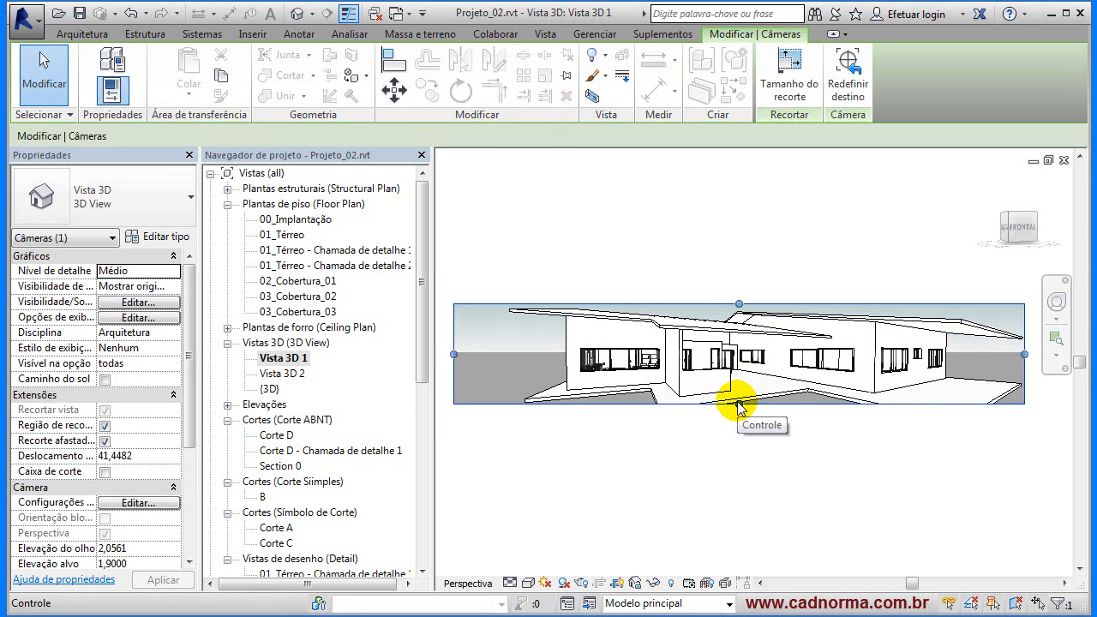
left_click_drag(739, 404, 739, 435)
left_click_drag(739, 302, 728, 269)
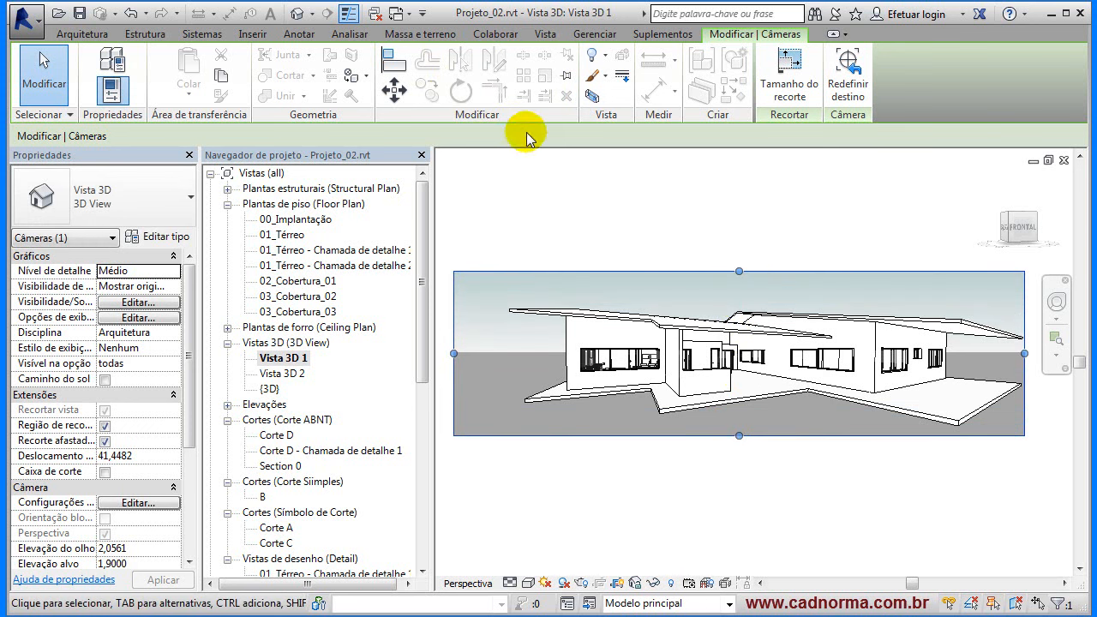
- Switch Vista 3D 1 to a parallel 3D view and move the wall beside the large front window toward that window
right_click(1013, 240)
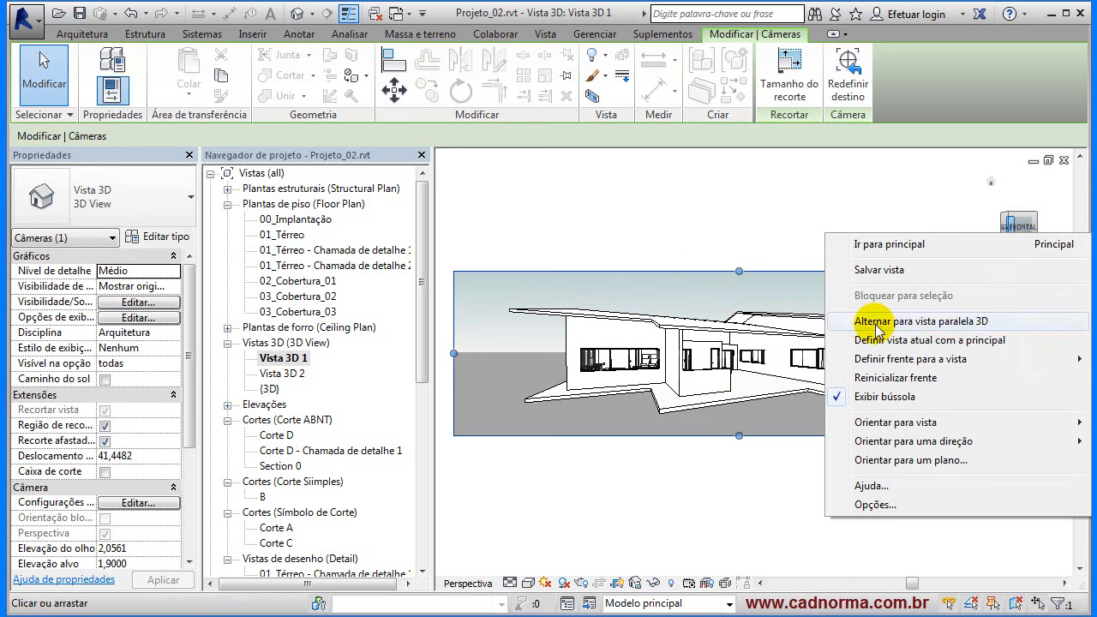
left_click(973, 323)
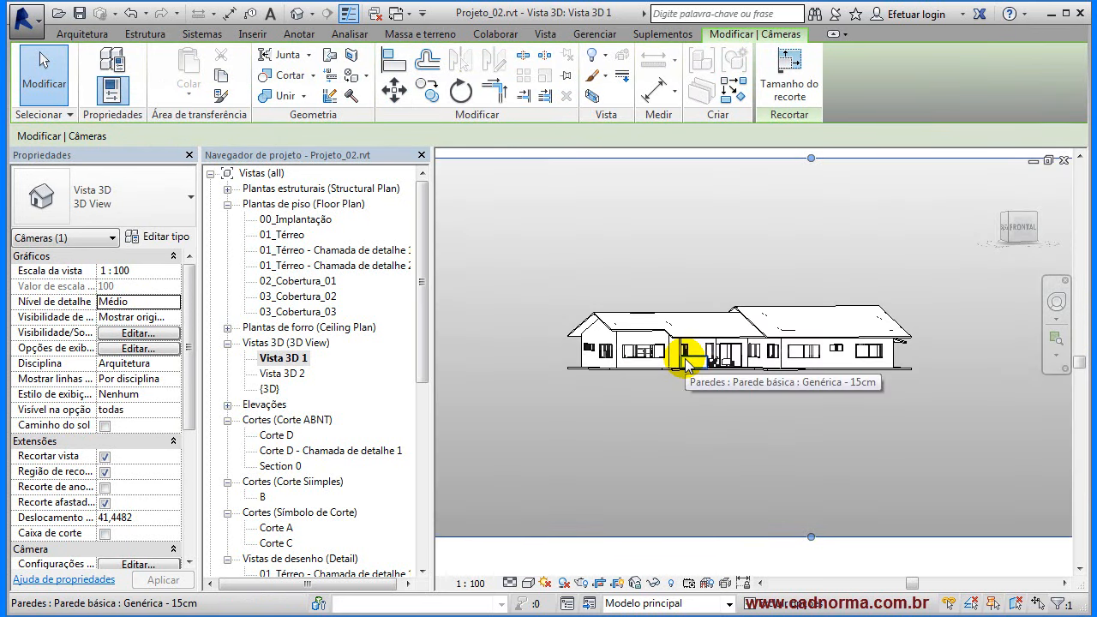
left_click(671, 348)
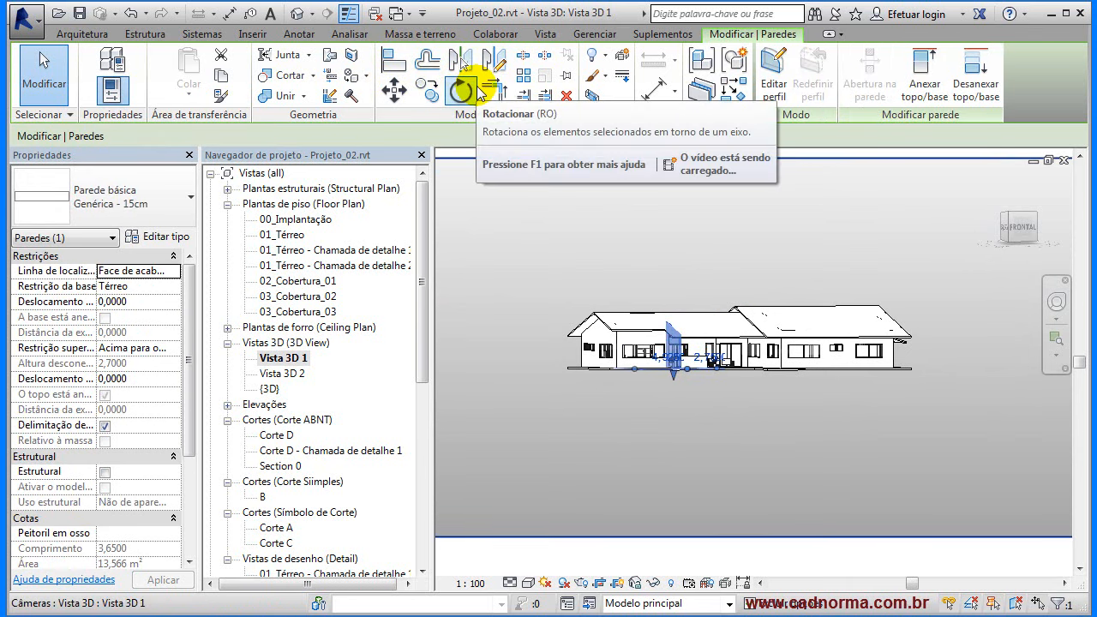
scroll(690, 300, "up", 5)
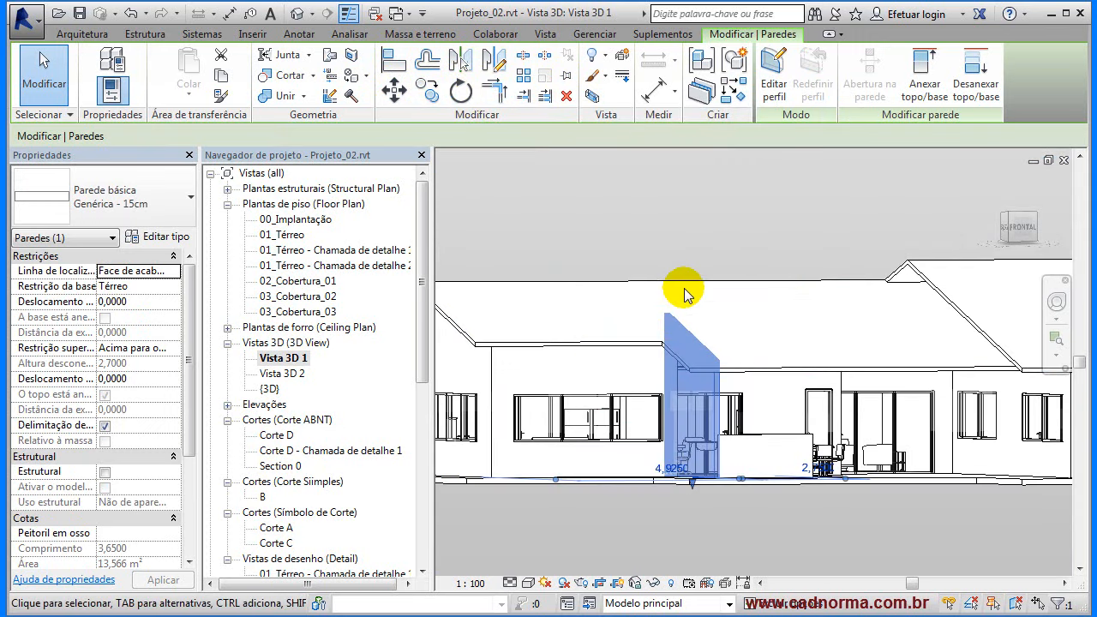
left_click_drag(673, 413, 640, 220)
key("Escape")
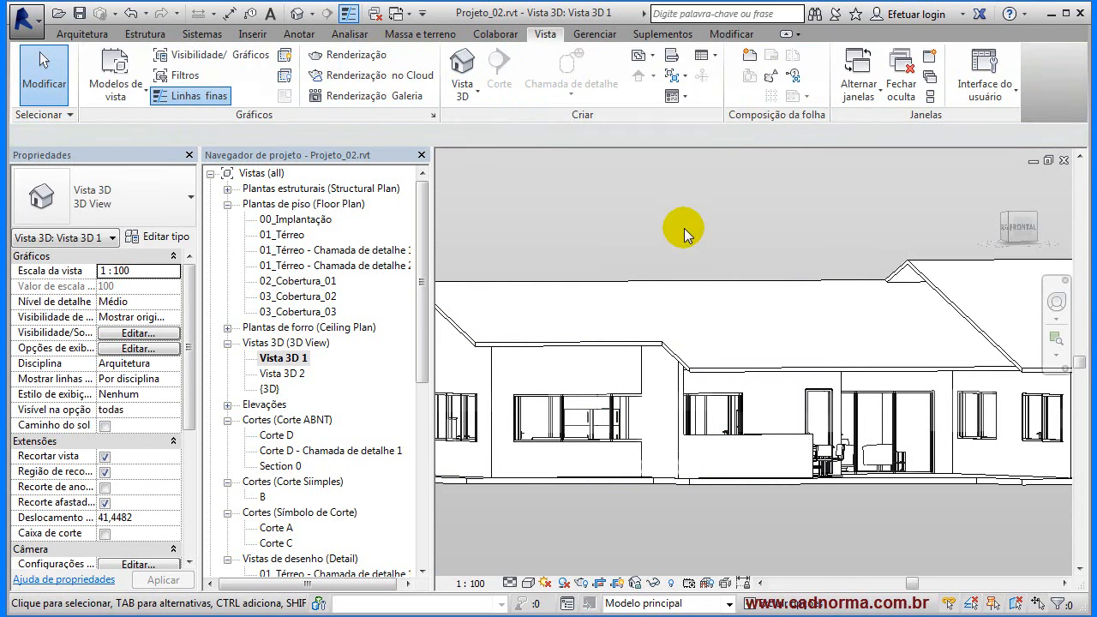
- Switch Vista 3D 1 back to a perspective 3D view and turn its camera to show the house obliquely from the front
scroll(684, 228, "down", 1)
right_click(1017, 227)
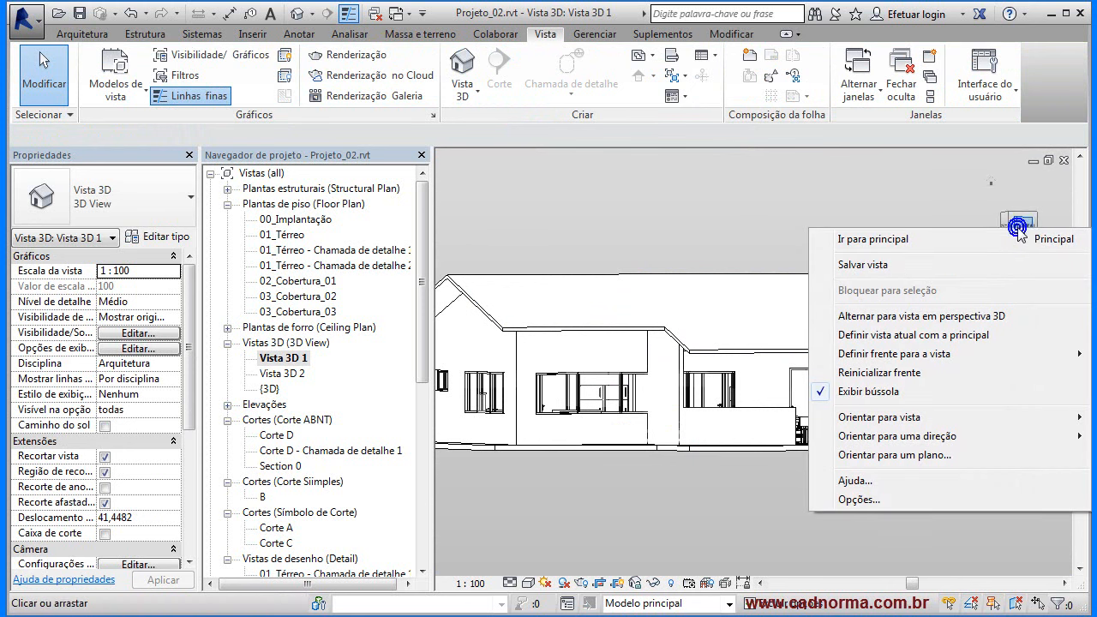
left_click(931, 316)
scroll(825, 339, "down", 6)
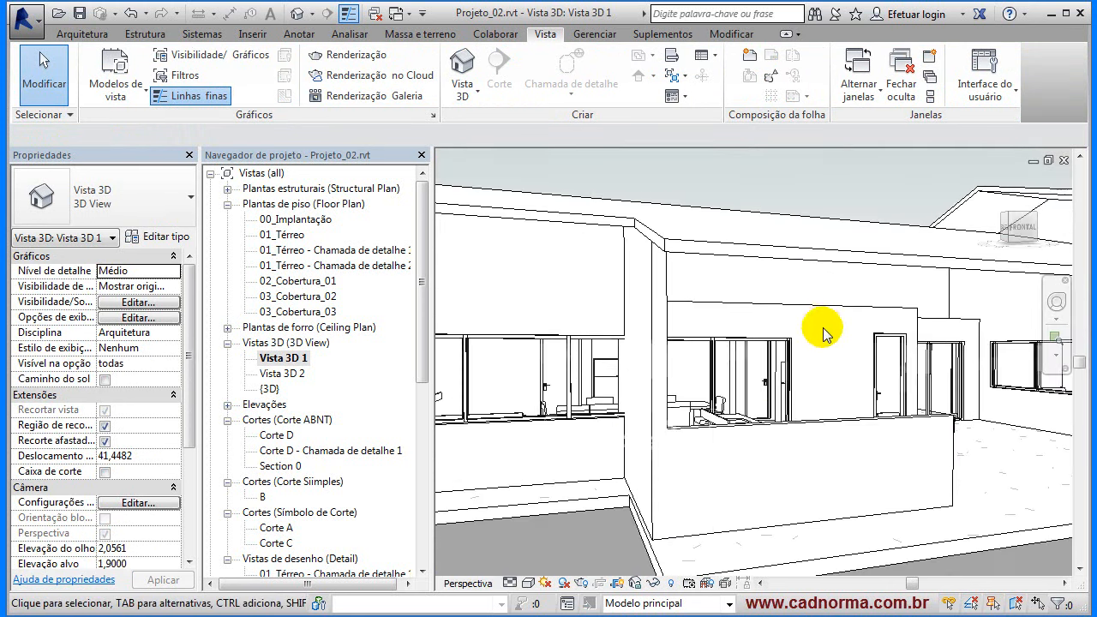
middle_click_drag(829, 345, 795, 360, "shift")
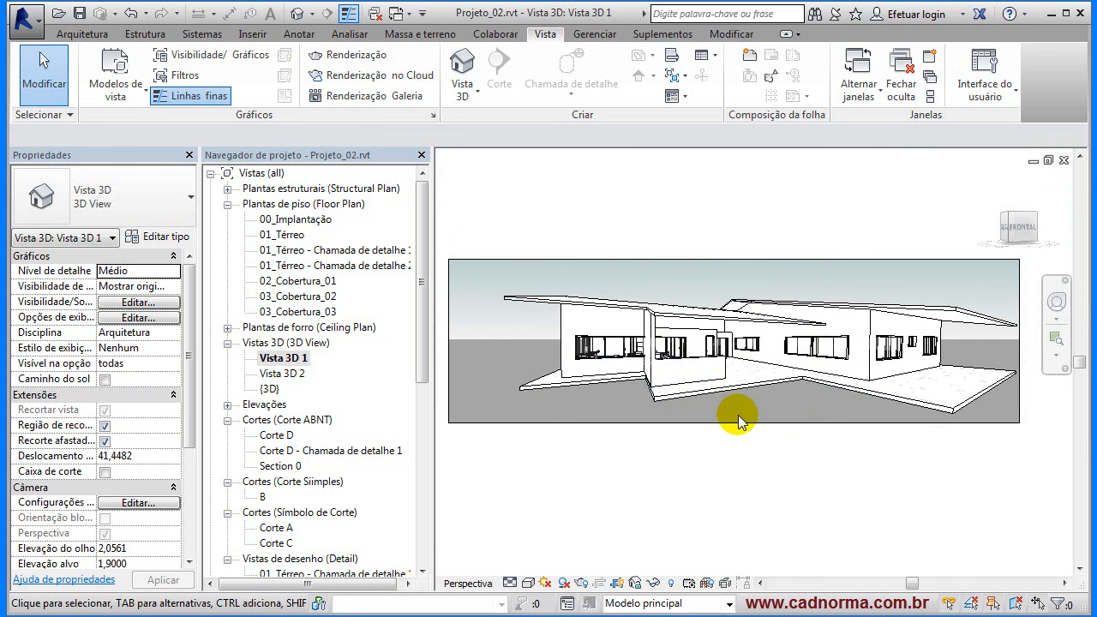
middle_click_drag(738, 415, 727, 439, "shift")
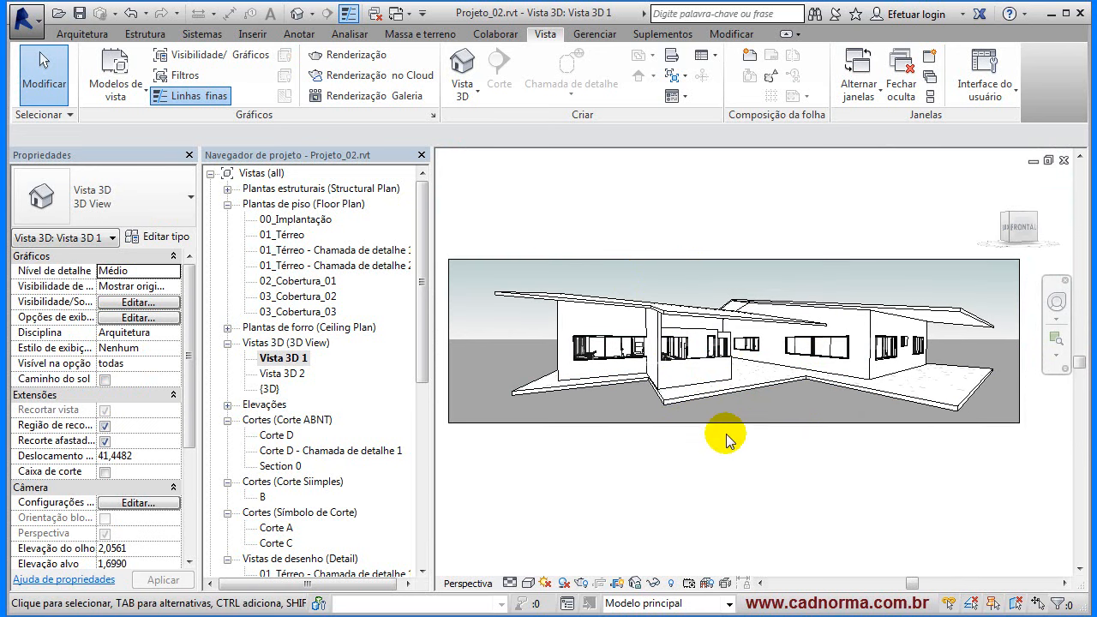
- Hide Vista 3D 1's crop region to check the availability of the parallel-view switch, and undo the hiding
left_click(616, 583)
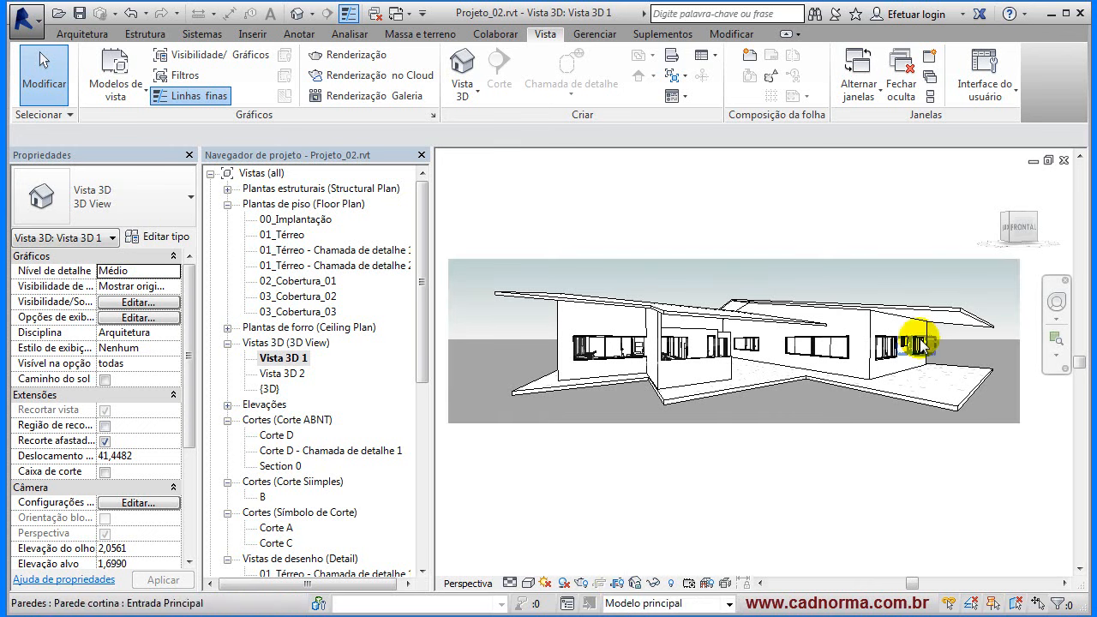
right_click(1016, 226)
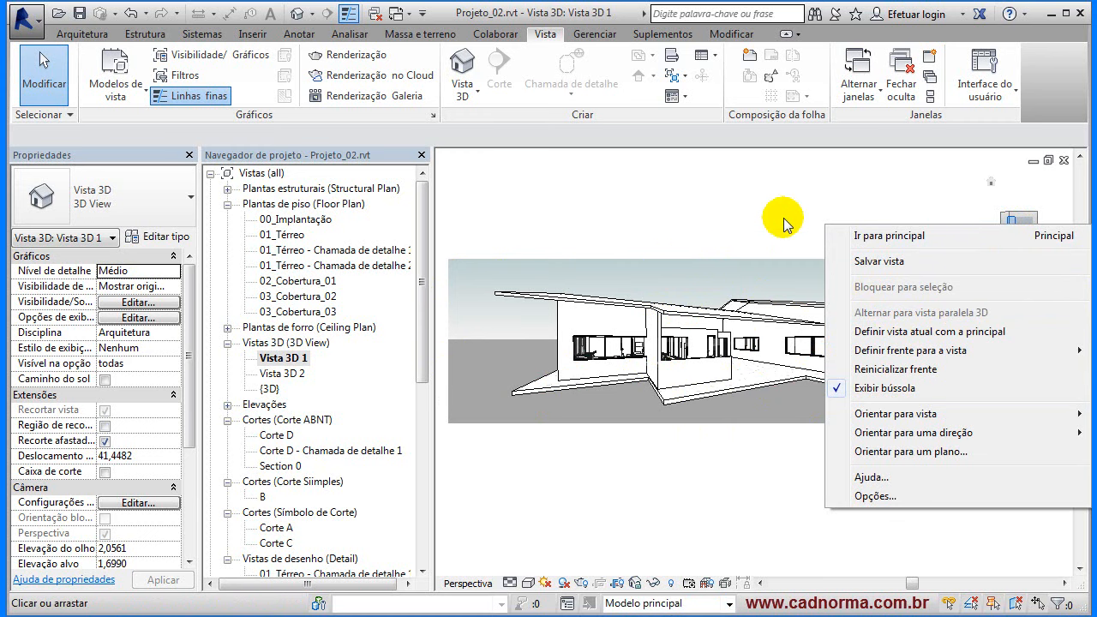
left_click(755, 218)
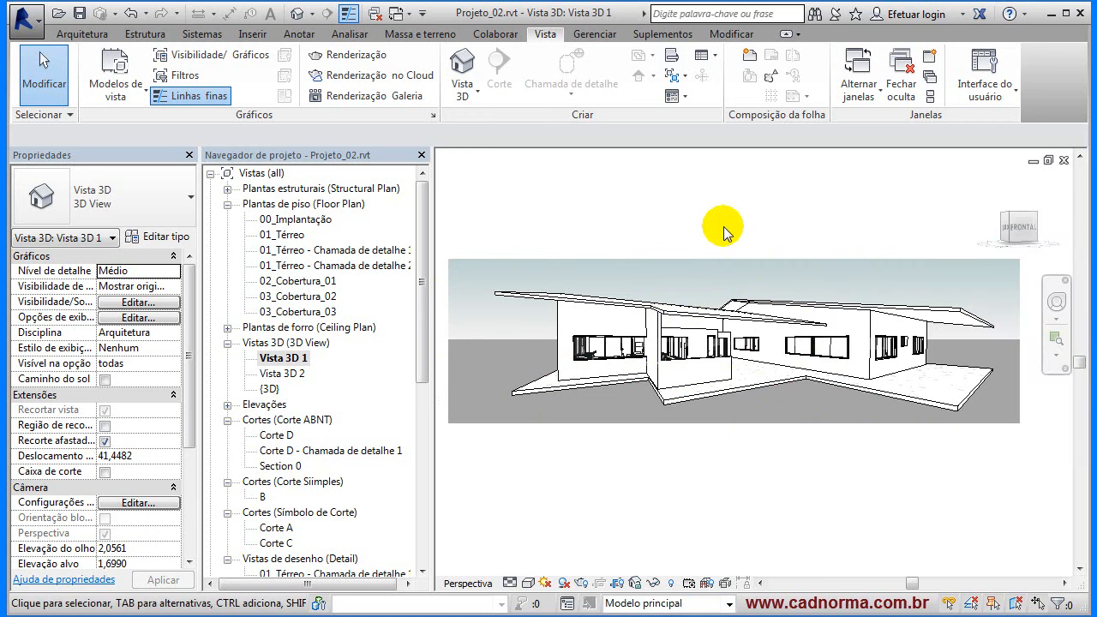
key("ctrl+z")
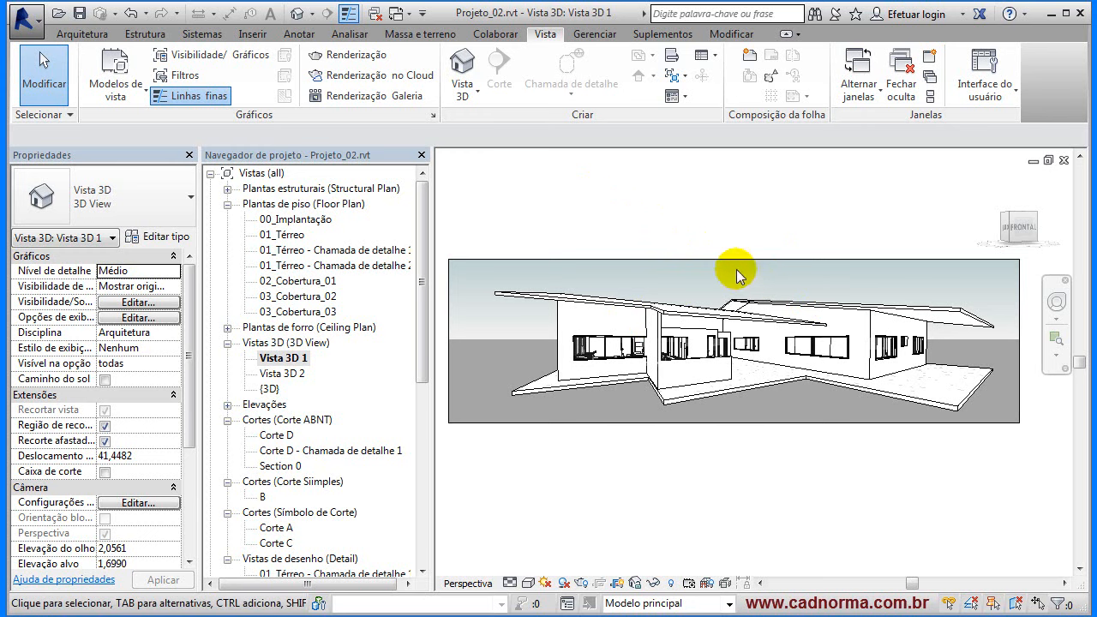
- Check the annotation tools in the perspective view and switch Vista 3D 1 to a parallel 3D view
left_click(297, 34)
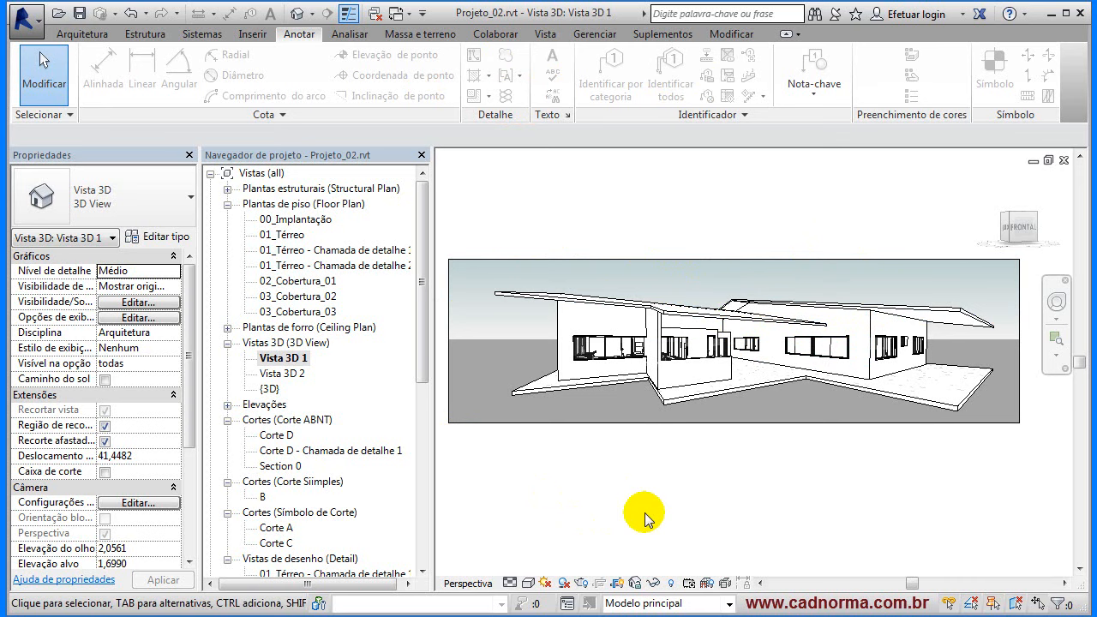
right_click(1020, 230)
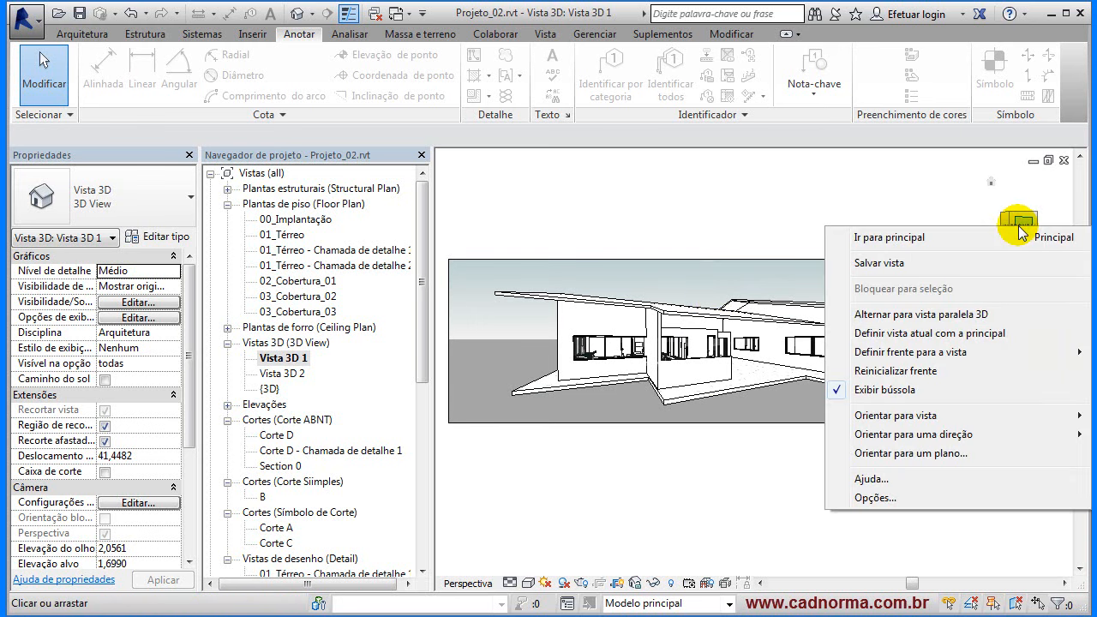
left_click(943, 314)
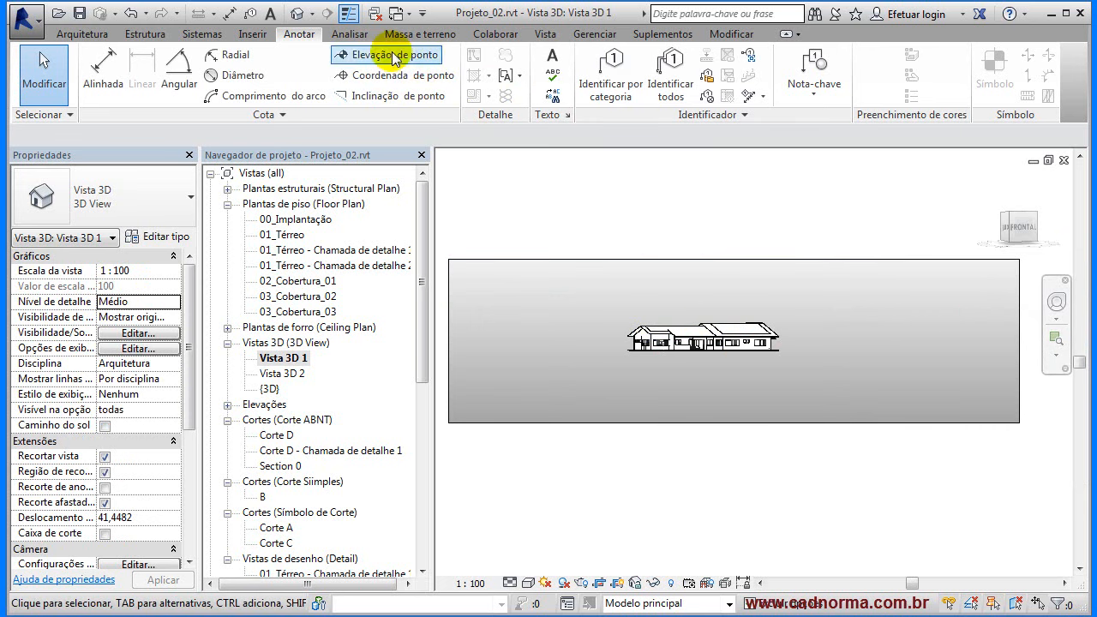
- Place a text note reading "fbgfggbf fgnfgb" above the house's roof in the parallel Vista 3D 1
left_click(553, 62)
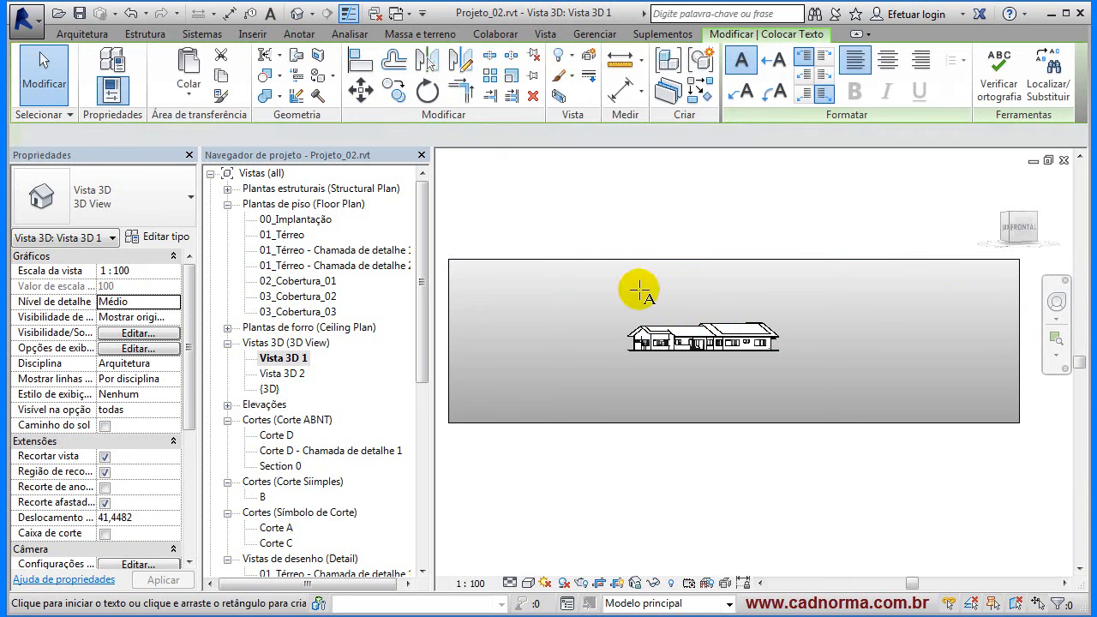
left_click(653, 313)
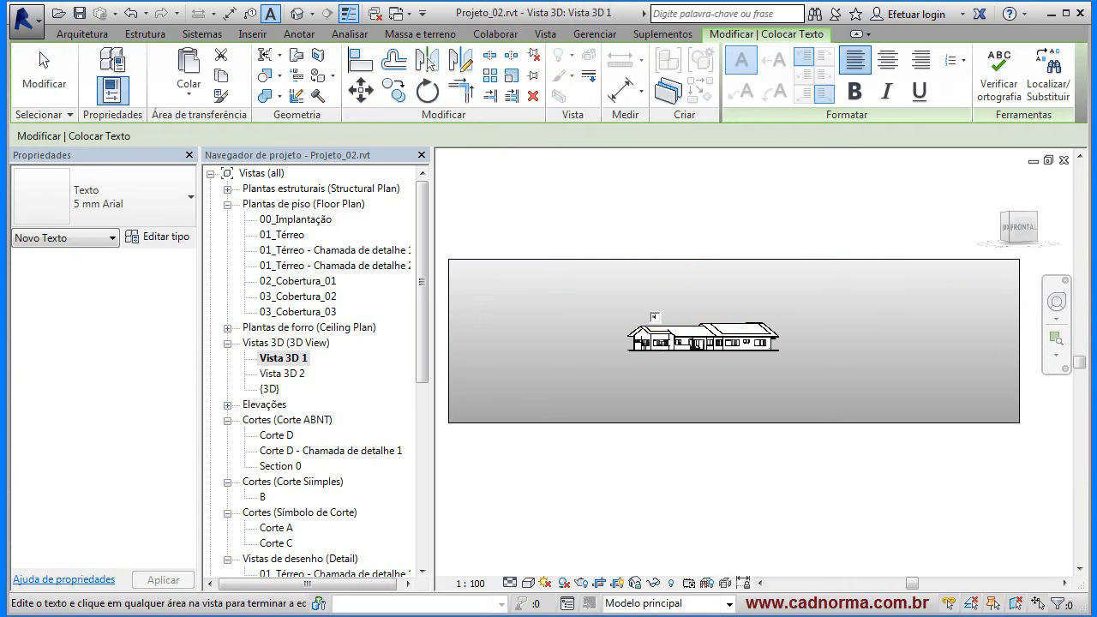
left_click(711, 237)
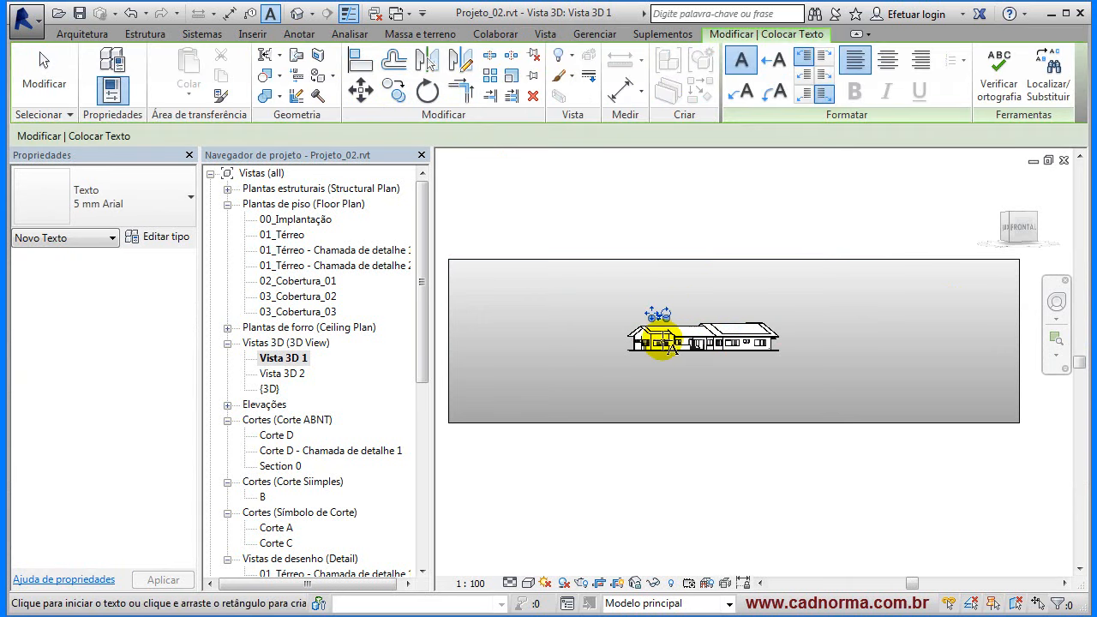
scroll(651, 334, "up", 6)
scroll(683, 440, "down", 2)
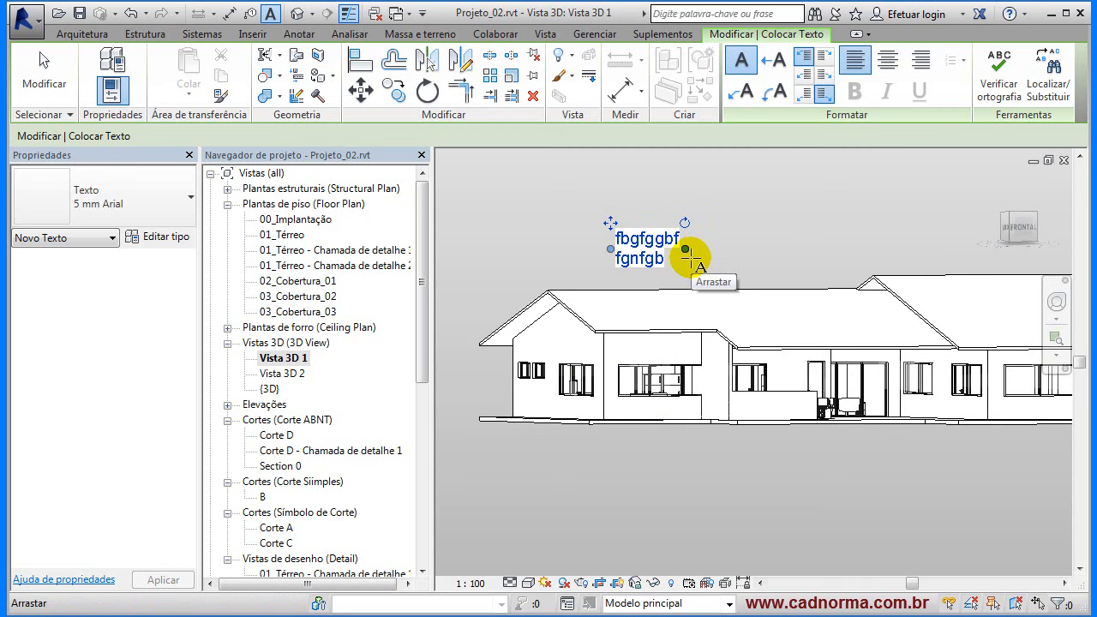
key("Escape")
scroll(728, 263, "down", 1)
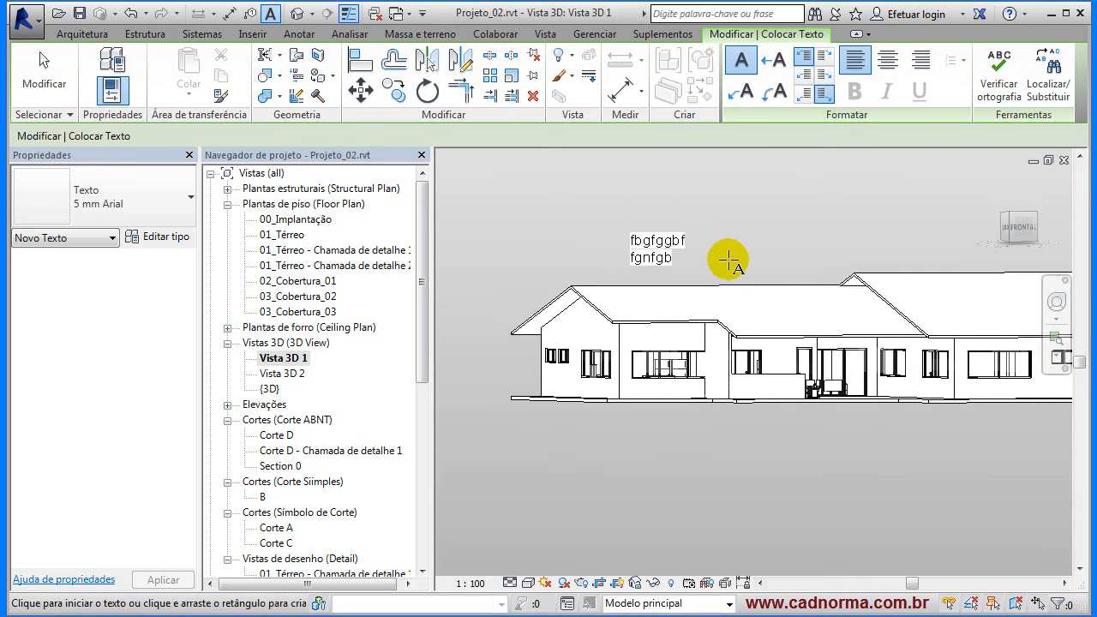
- Try to switch the annotated Vista 3D 1 to a perspective view, declining to duplicate it without annotations
right_click(1019, 239)
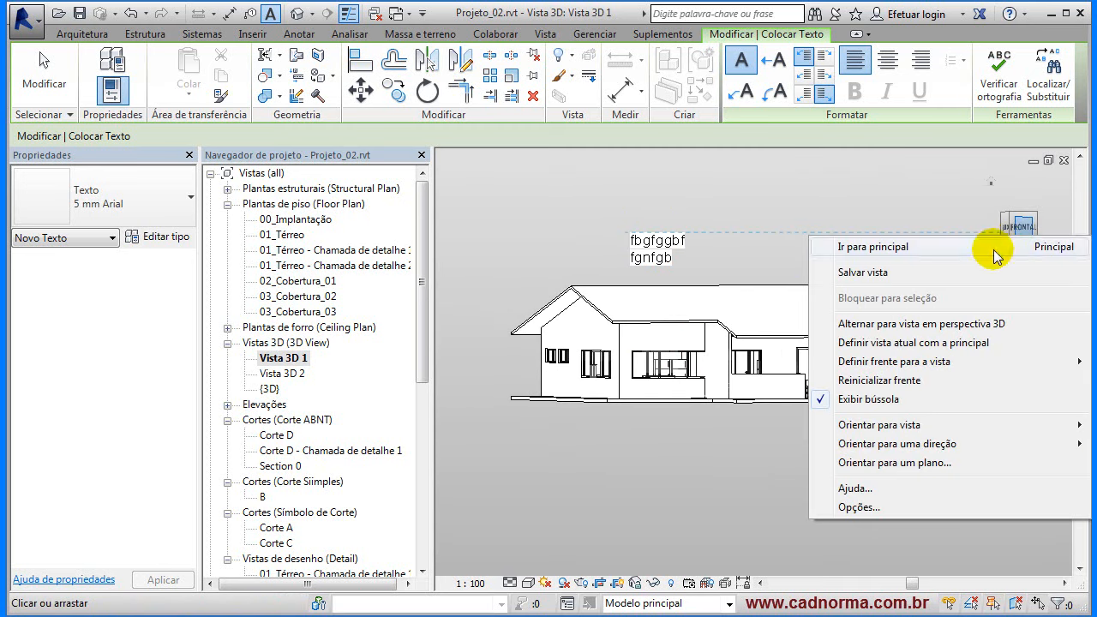
left_click(945, 326)
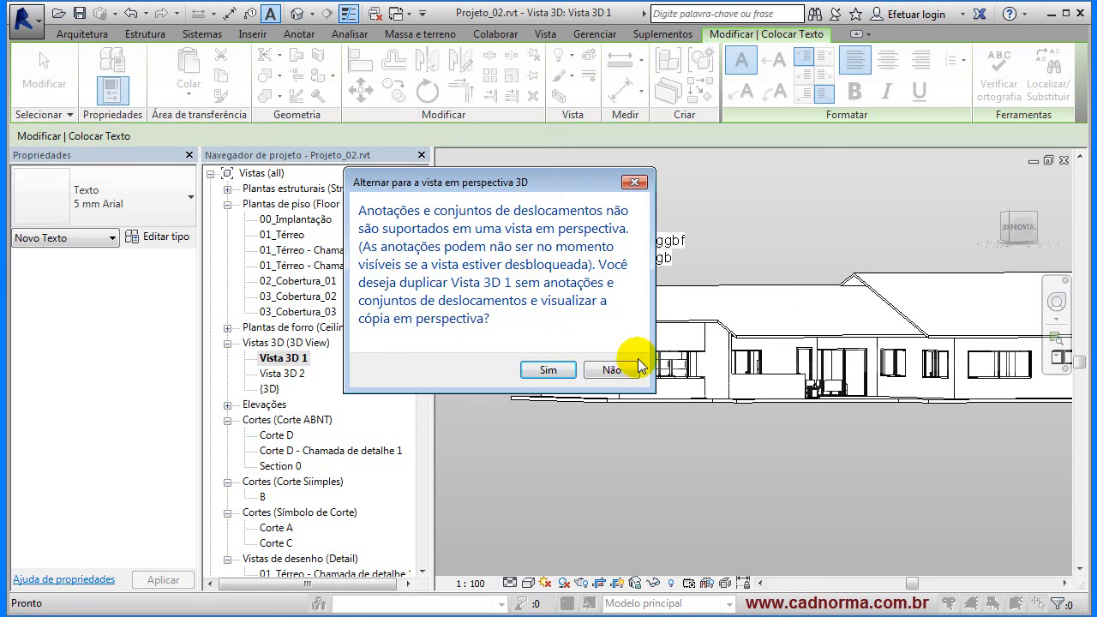
left_click(610, 369)
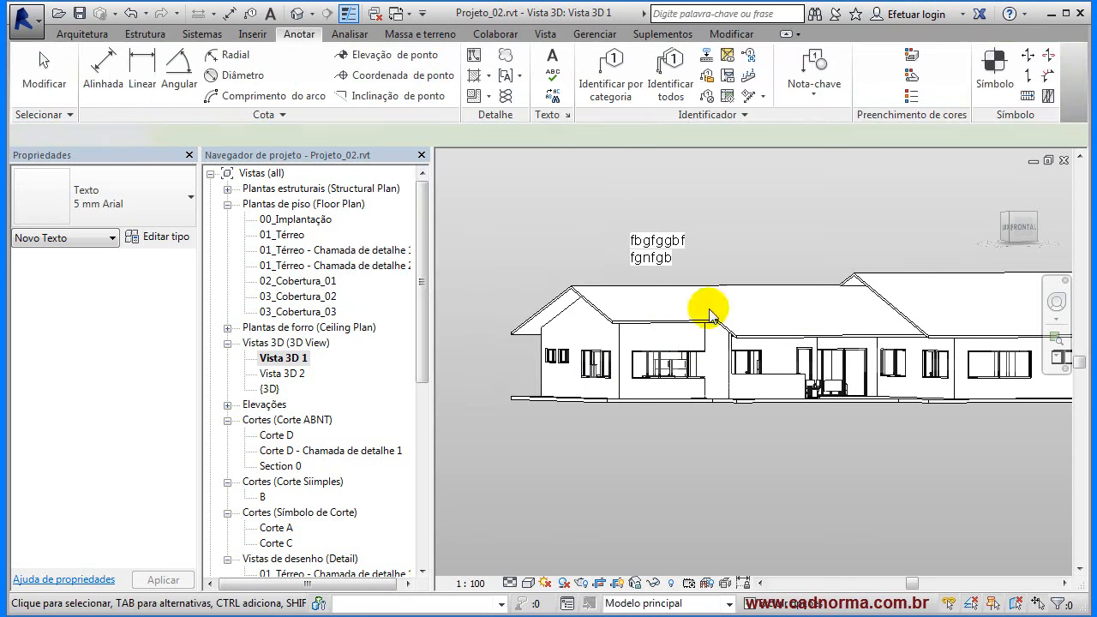
- Delete the text note above the roof and switch Vista 3D 1 to a perspective 3D view
left_click(651, 247)
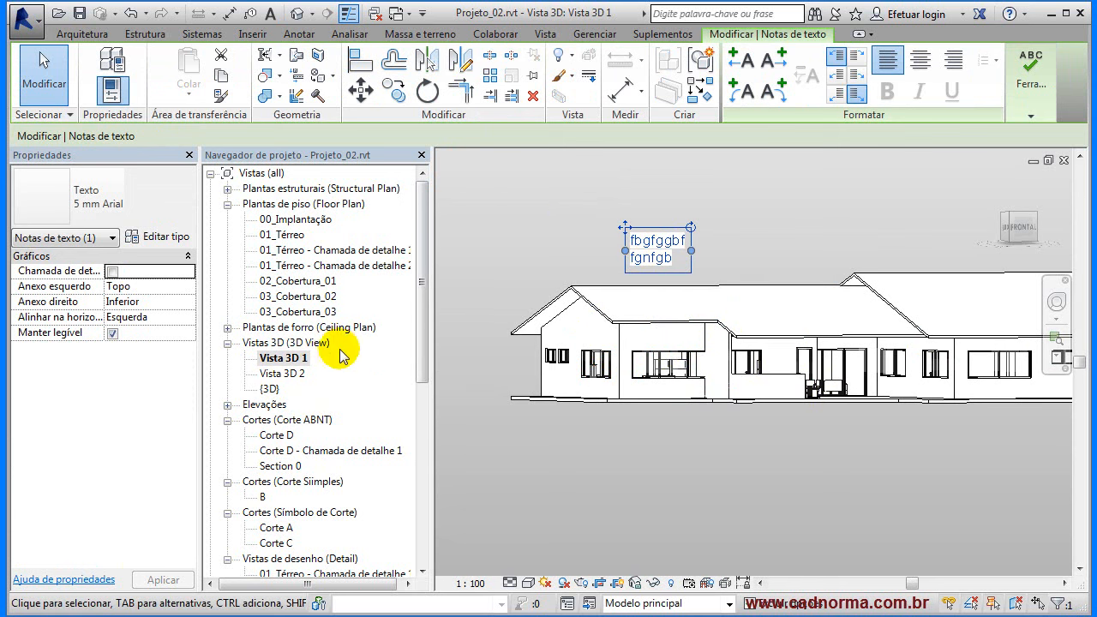
key("Delete")
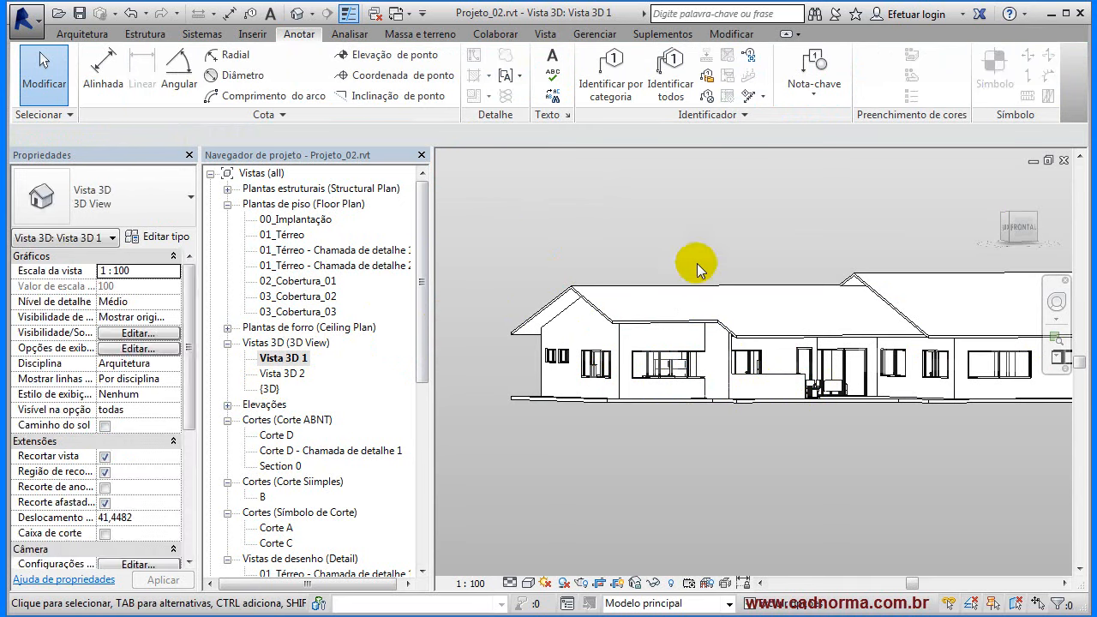
scroll(701, 283, "down", 2)
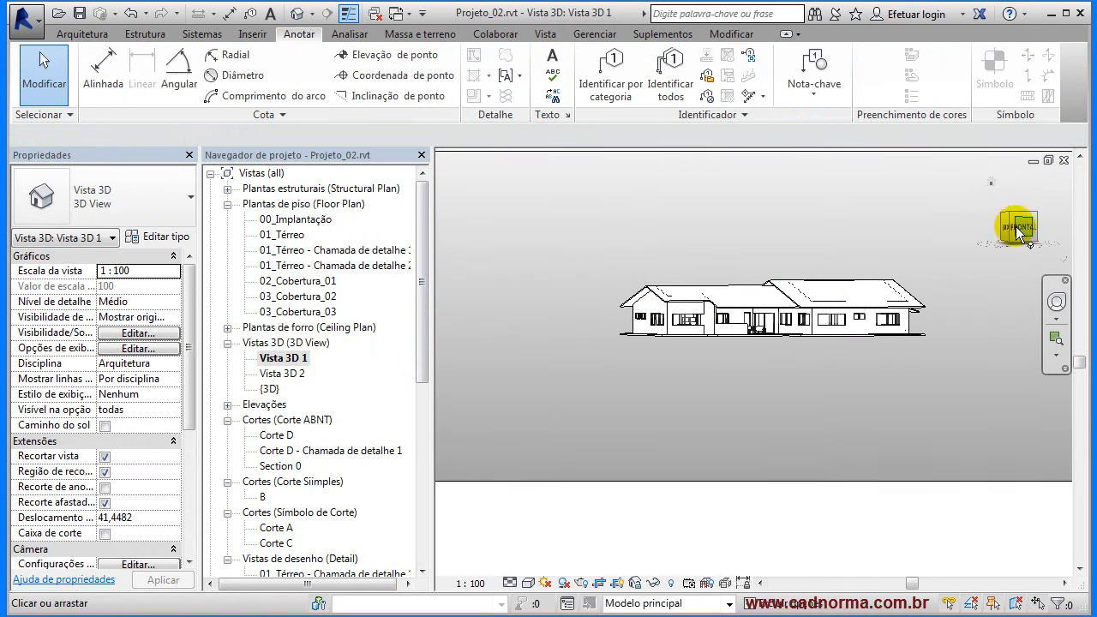
right_click(1017, 228)
left_click(892, 315)
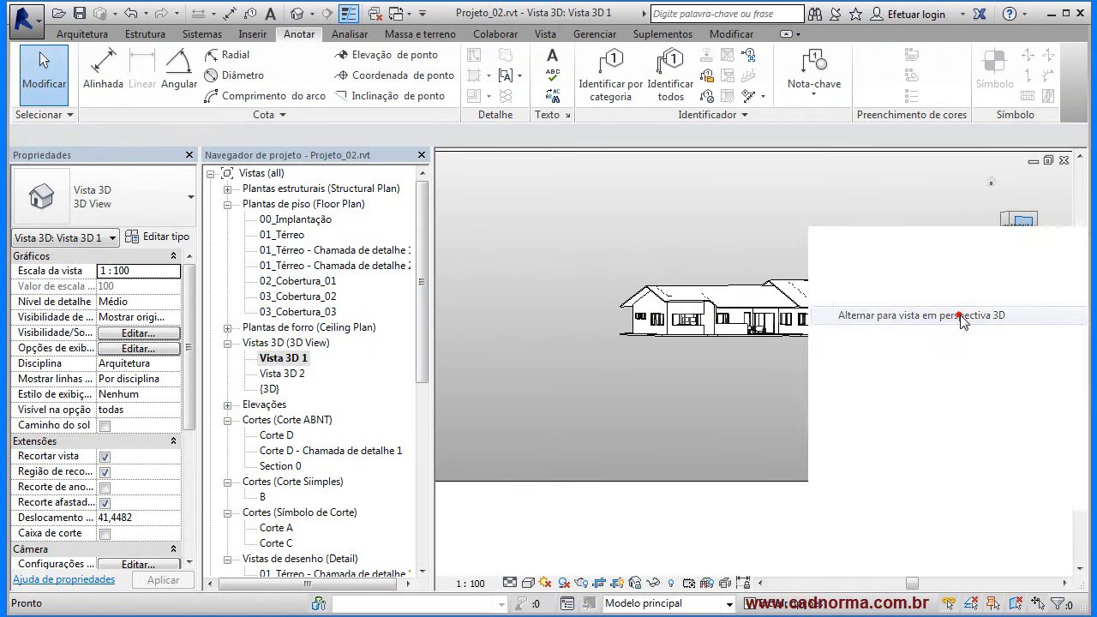
scroll(779, 439, "down", 3)
middle_click_drag(813, 369, 735, 323)
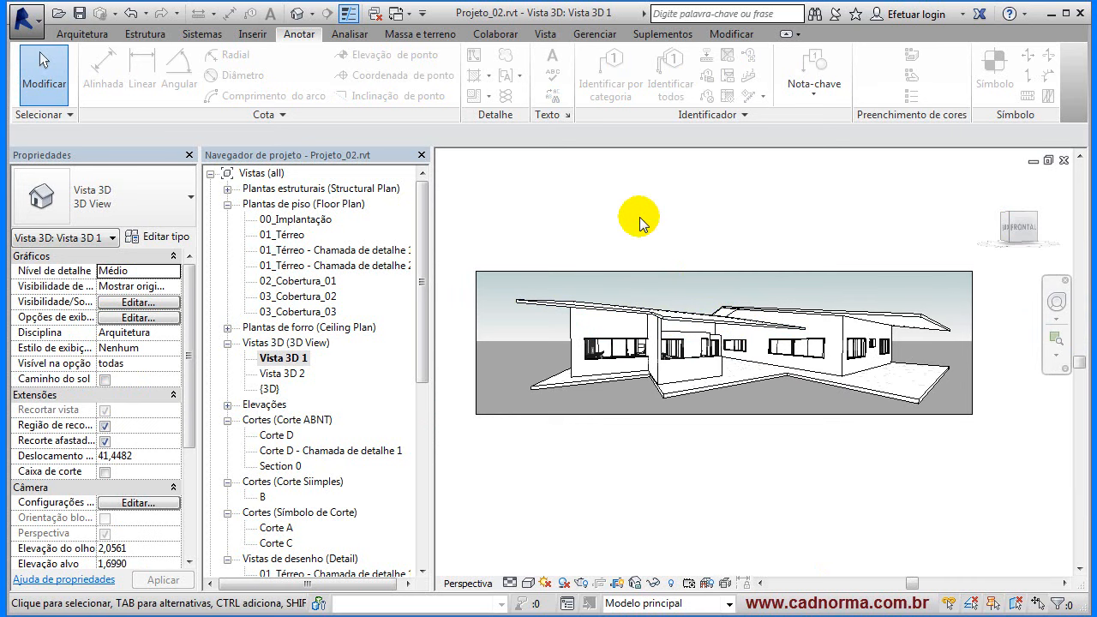
- In floor plan 01_Térreo, select everything around the WC Emp and Desp rooms and isolate it in 3D with a Selection Box
double_click(287, 237)
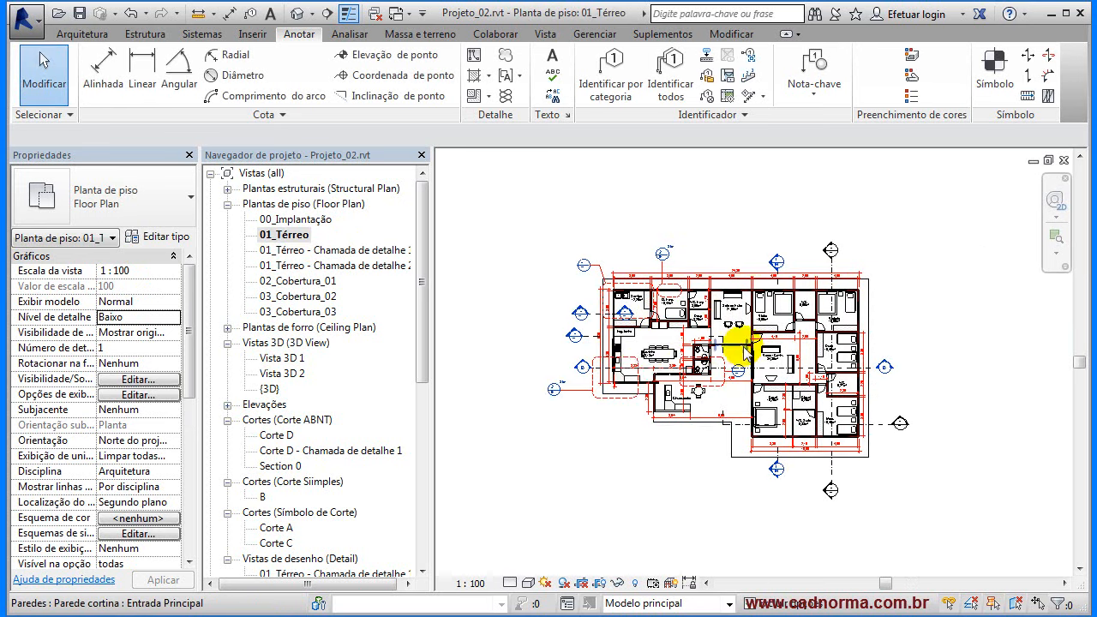
scroll(632, 252, "up", 5)
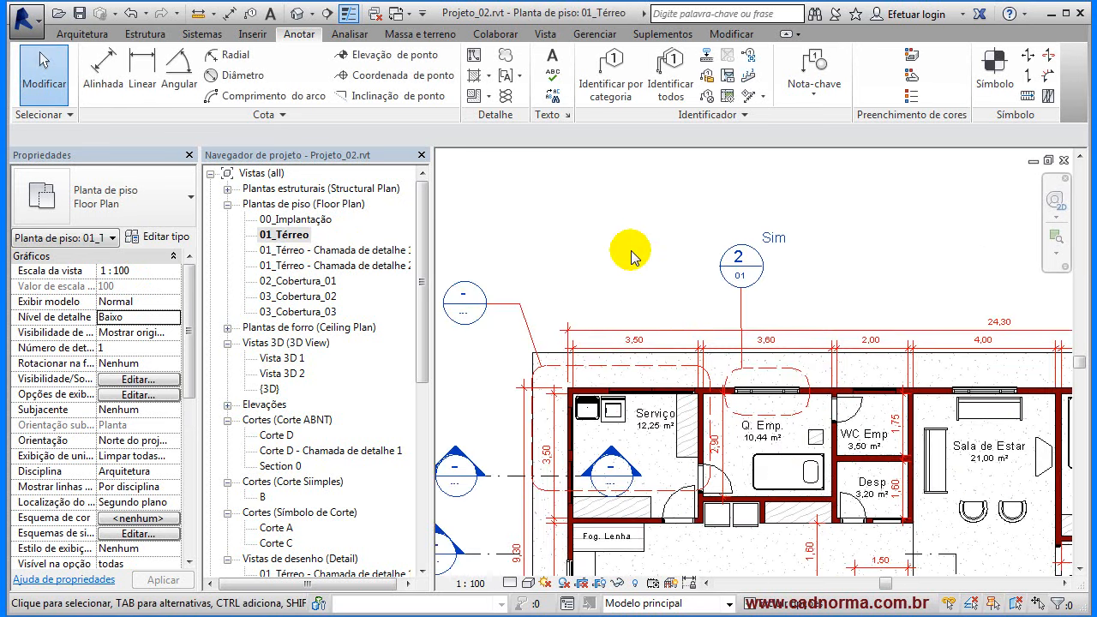
middle_click_drag(657, 274, 510, 164)
scroll(693, 195, "up", 2)
middle_click_drag(715, 202, 676, 144)
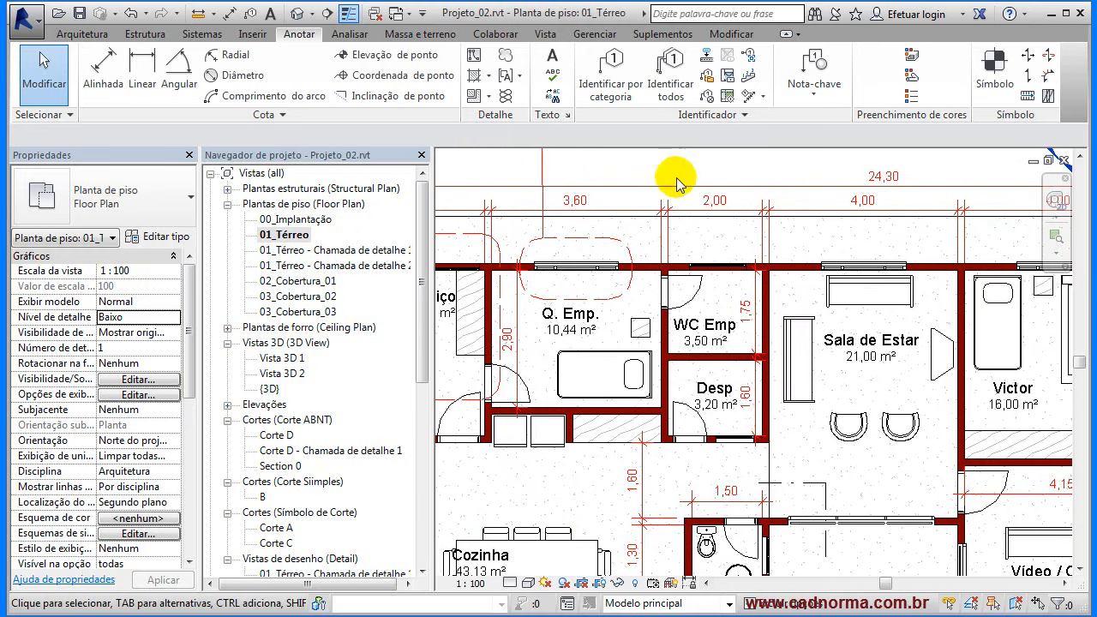
left_click_drag(651, 244, 785, 453)
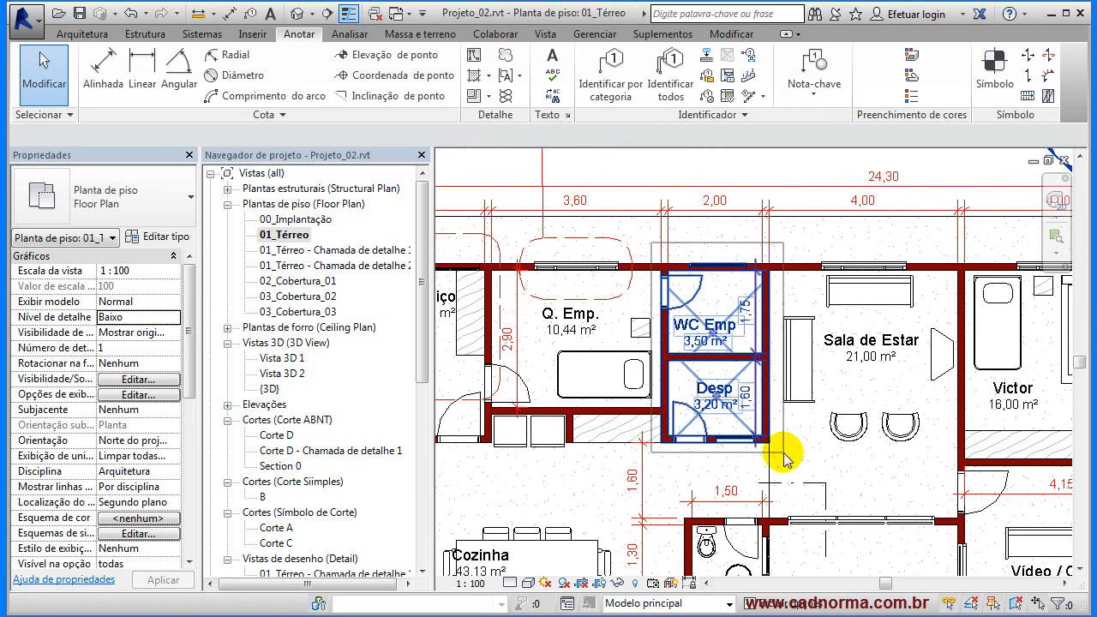
left_click_drag(784, 454, 783, 453)
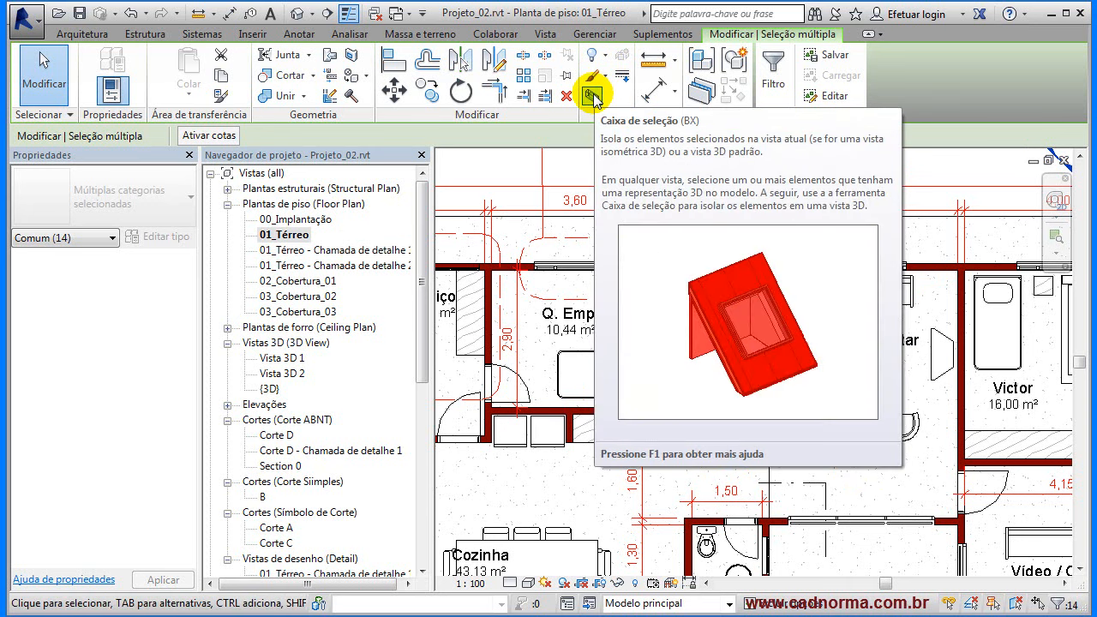
left_click(593, 97)
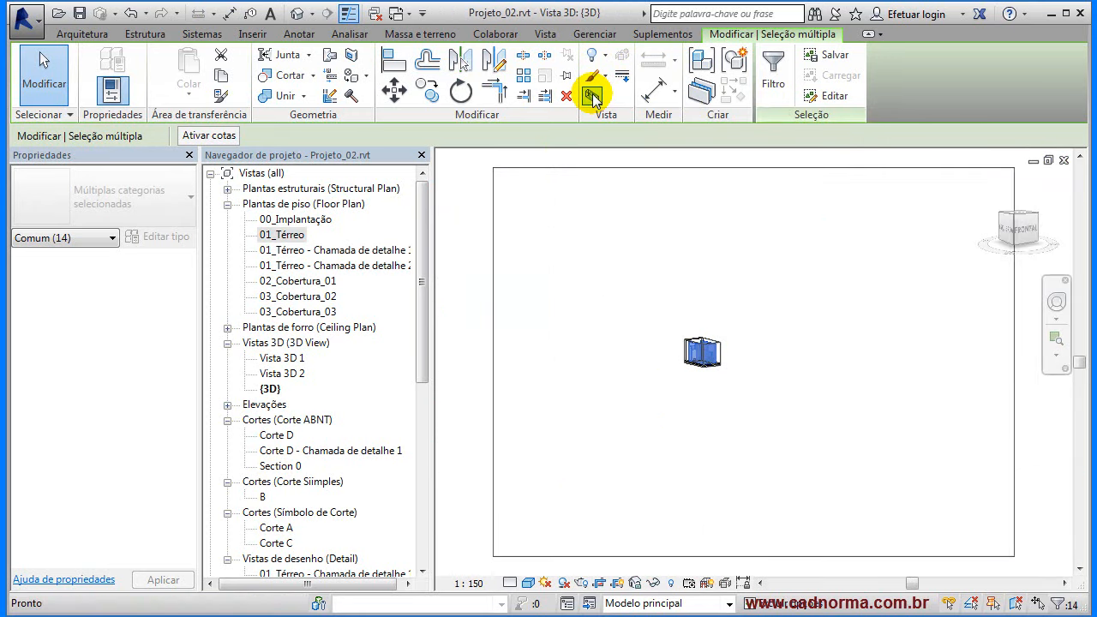
scroll(746, 350, "up", 3)
scroll(570, 389, "up", 3)
left_click(612, 455)
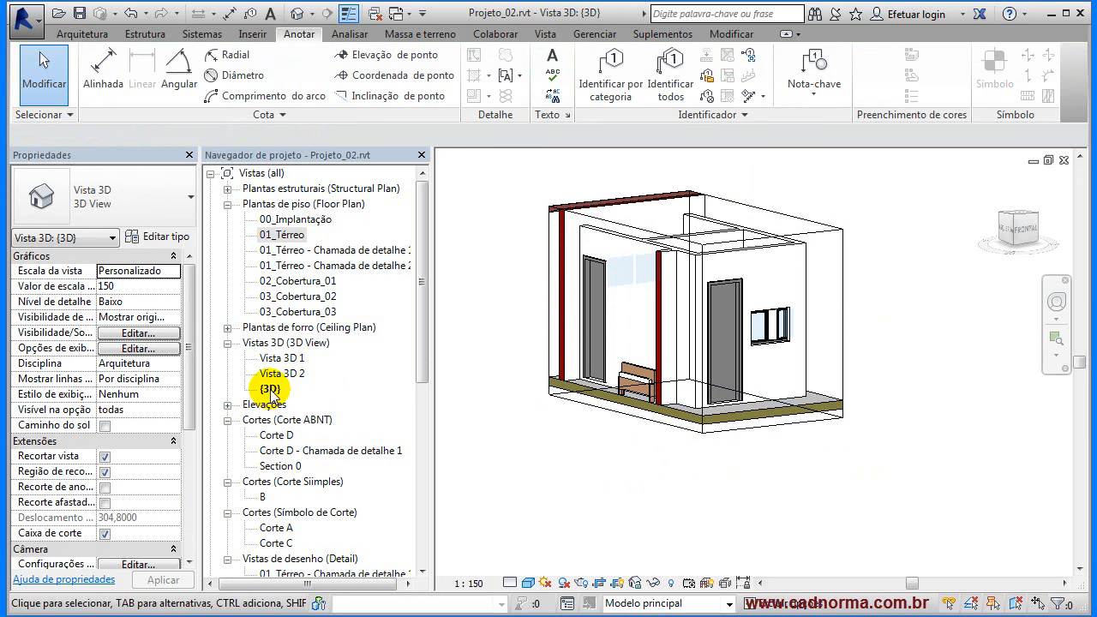
- Examine the isolated rooms in the {3D} view from several angles, selecting all elements inside the section box and clearing the selection
middle_click_drag(524, 343, 844, 345, "shift")
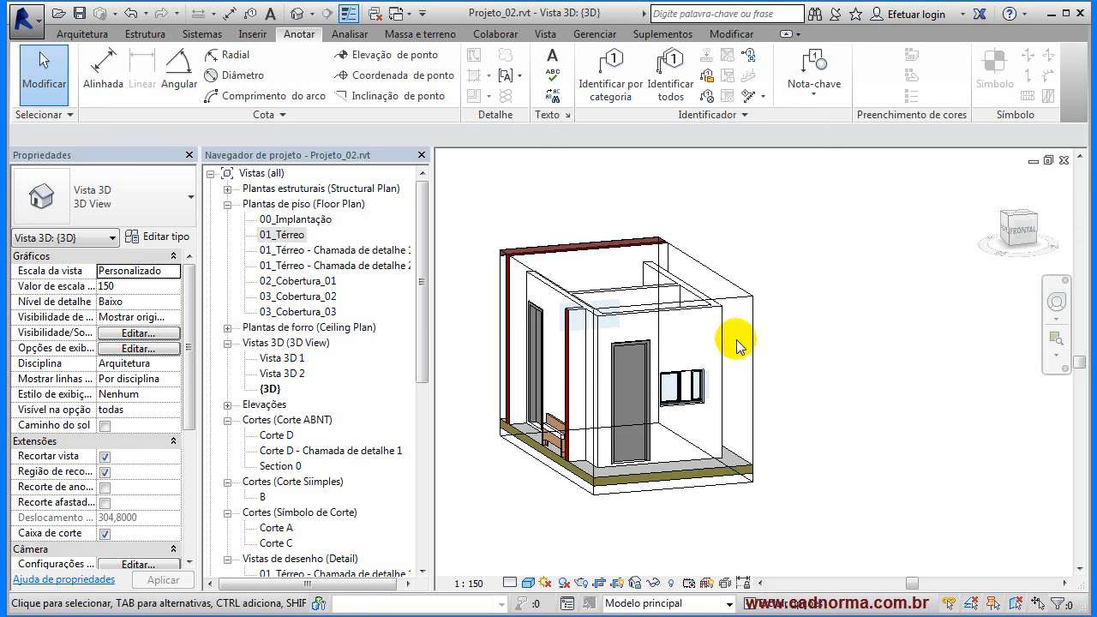
scroll(761, 336, "up", 1)
middle_click_drag(631, 575, 702, 550)
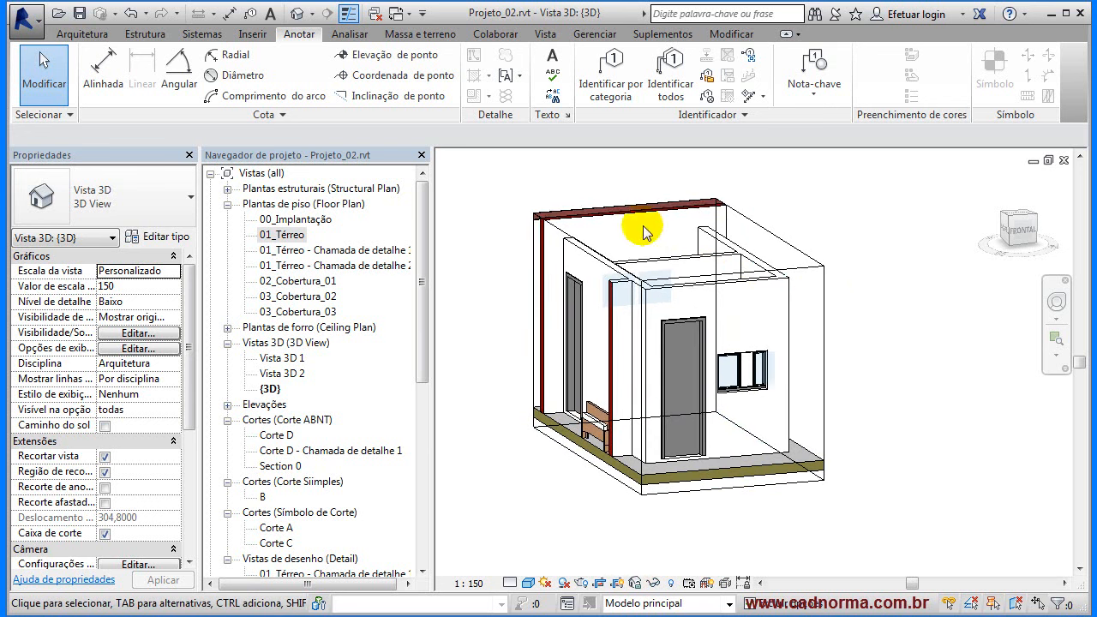
left_click_drag(532, 197, 837, 504)
middle_click_drag(595, 362, 514, 275, "shift")
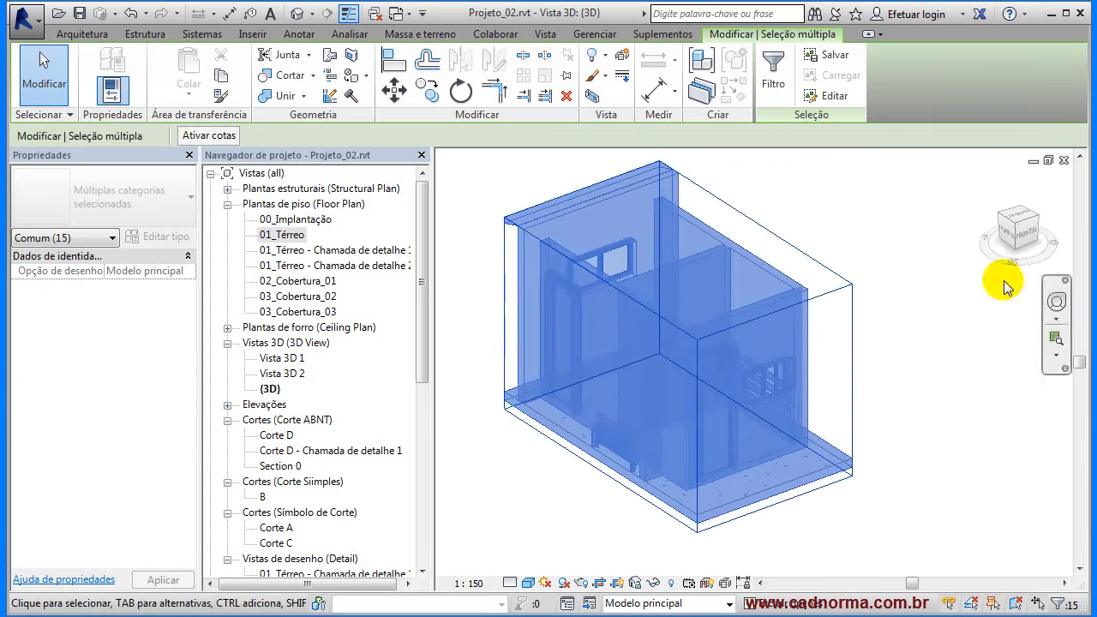
left_click(891, 247)
left_click(881, 251)
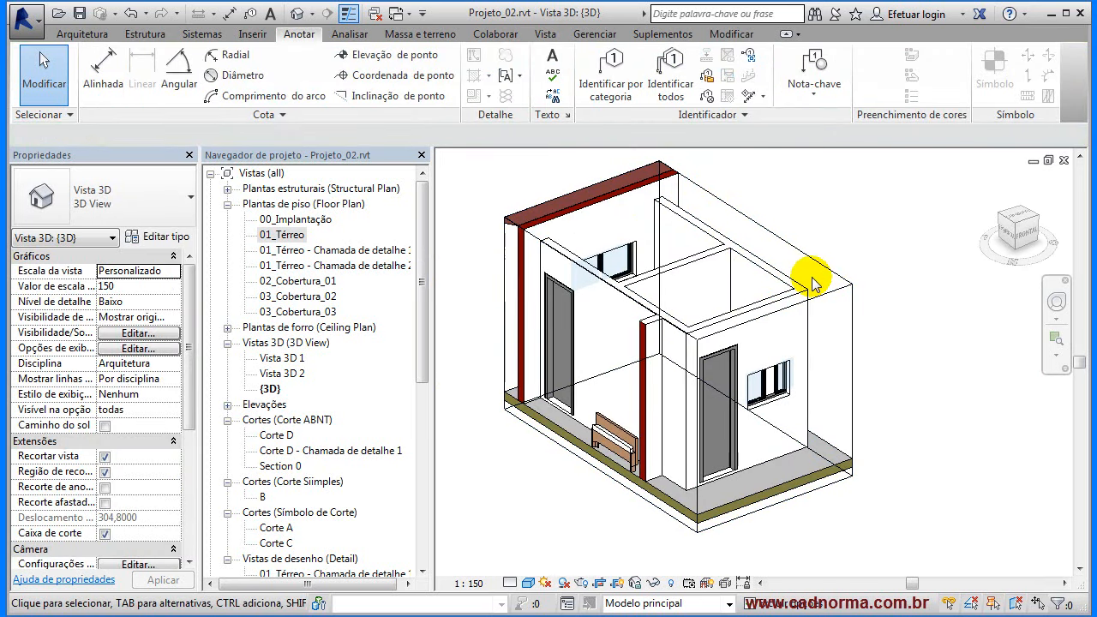
- Select the section box in the {3D} view and adjust its front face closer to the exterior wall of the isolated rooms
left_click(850, 287)
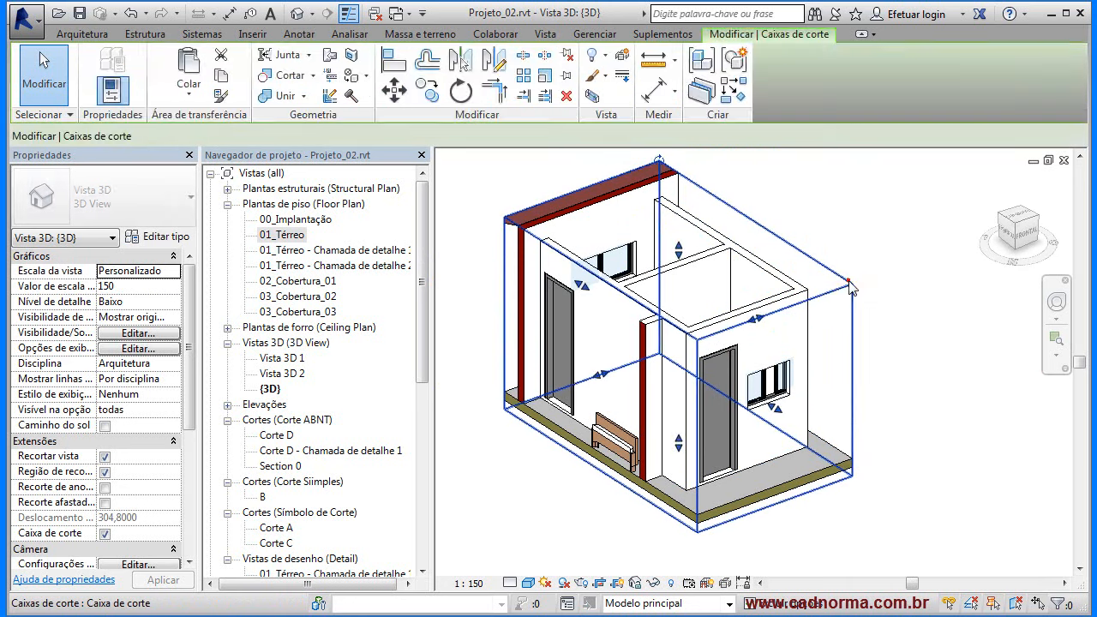
left_click(682, 246)
left_click(684, 246)
left_click(794, 241)
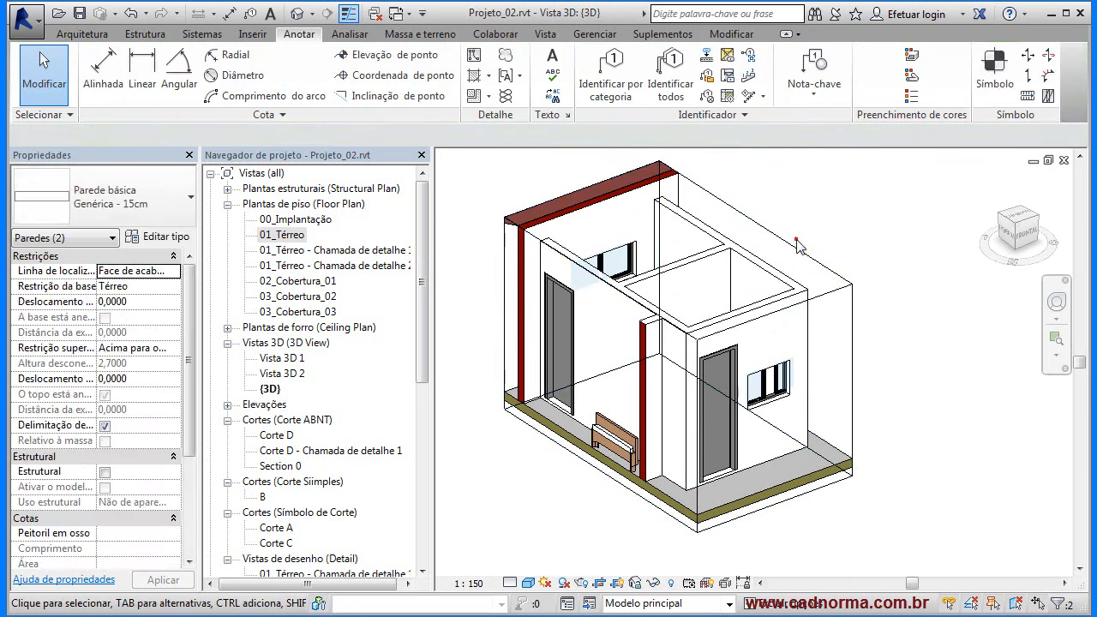
left_click(852, 298)
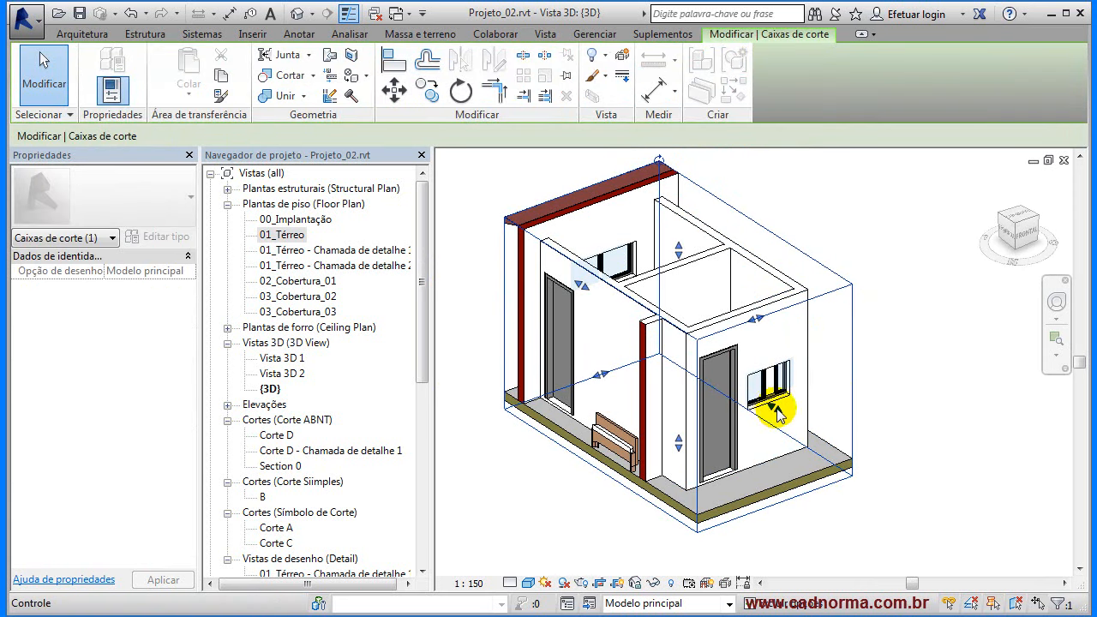
left_click_drag(779, 412, 878, 460)
left_click_drag(821, 439, 755, 455)
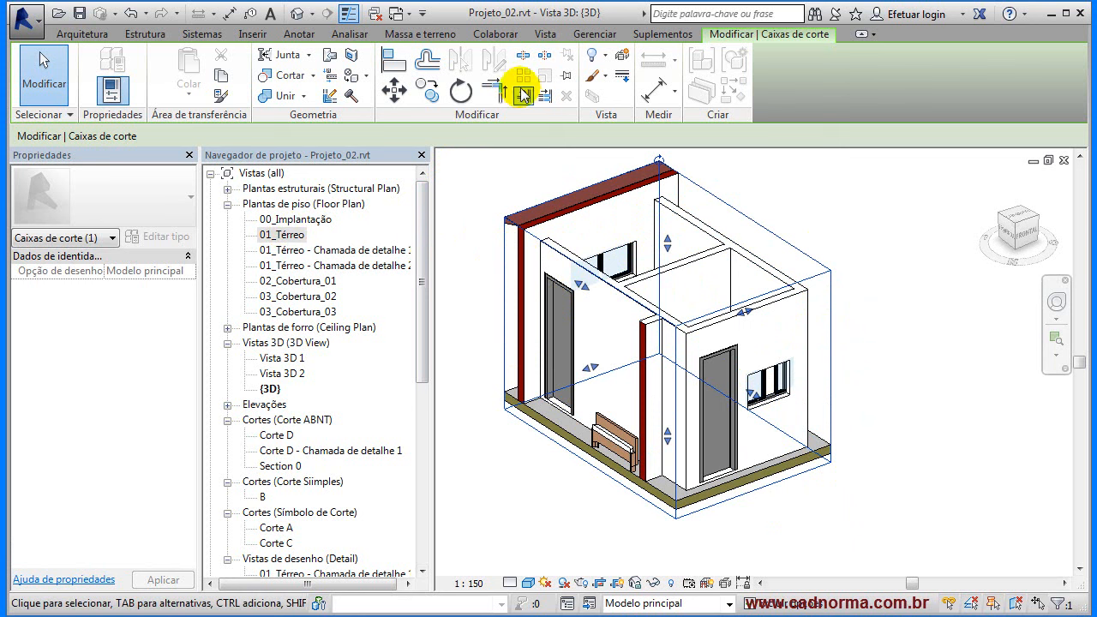
left_click(270, 389)
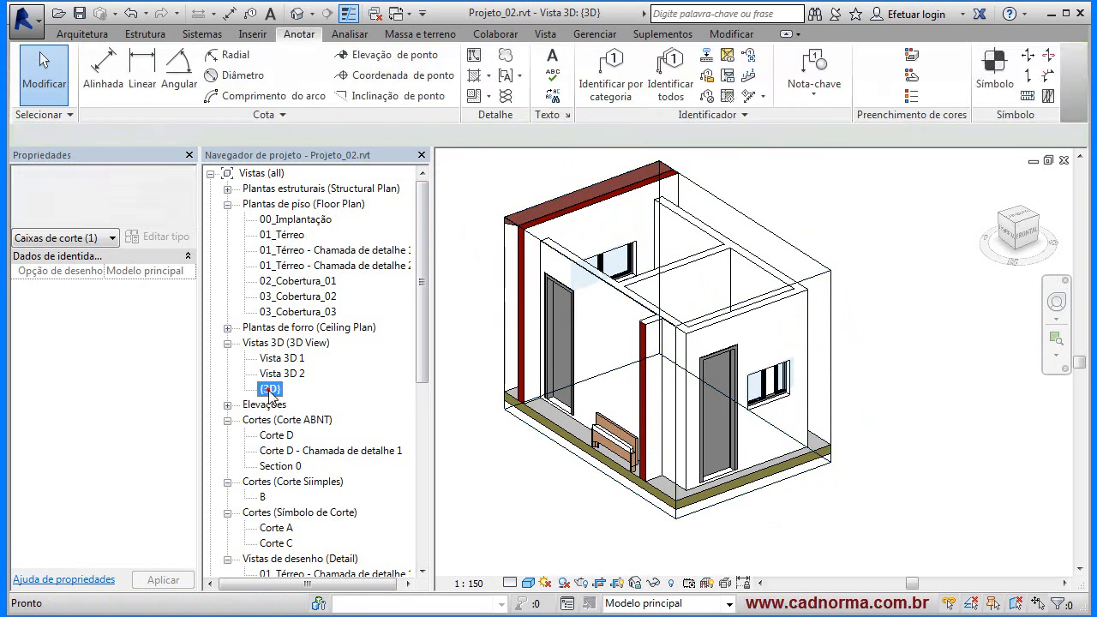
right_click(270, 390)
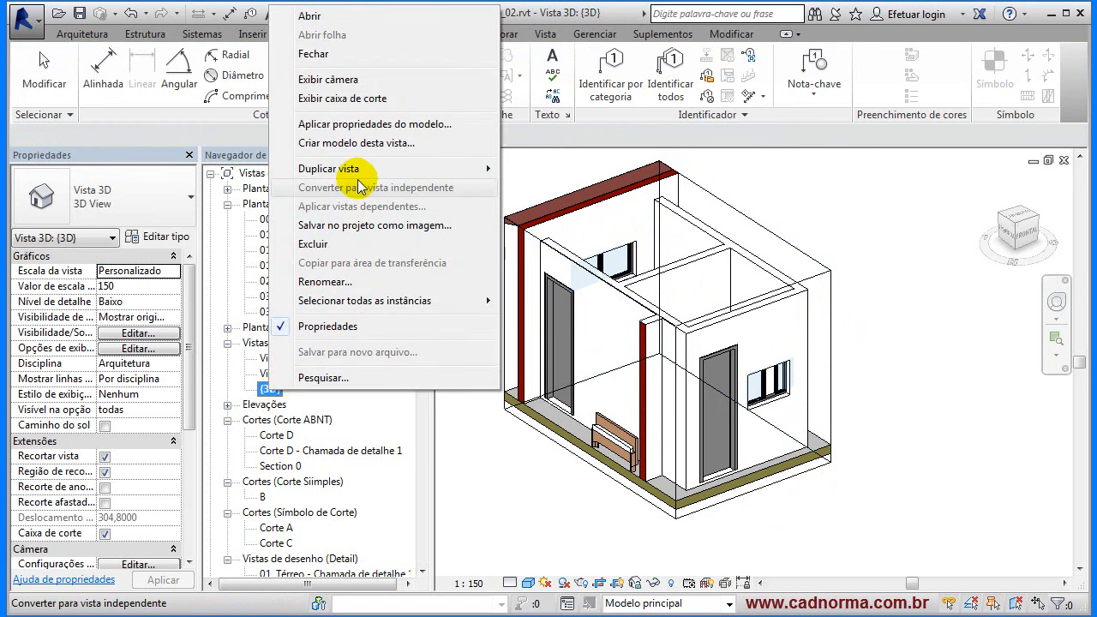
mouse_move(360, 168)
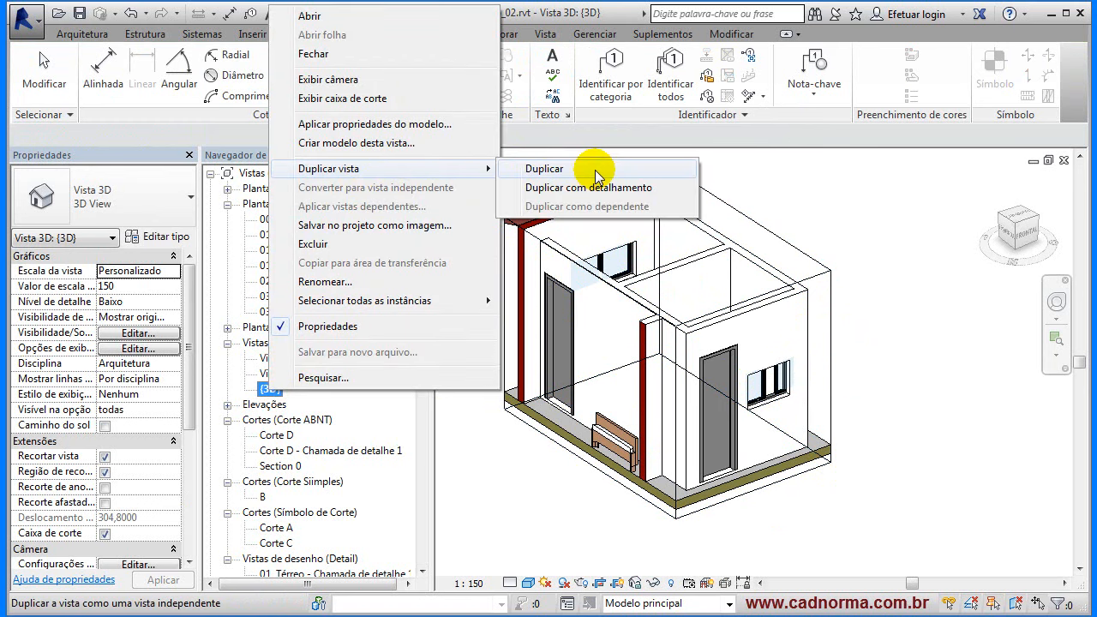
left_click(901, 307)
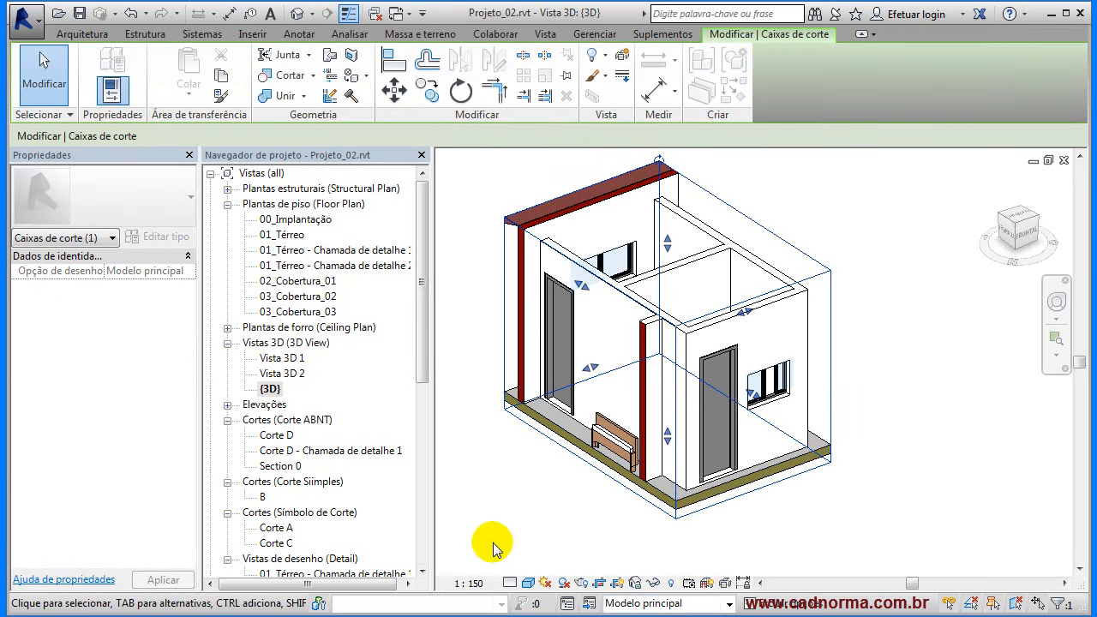
left_click(820, 501)
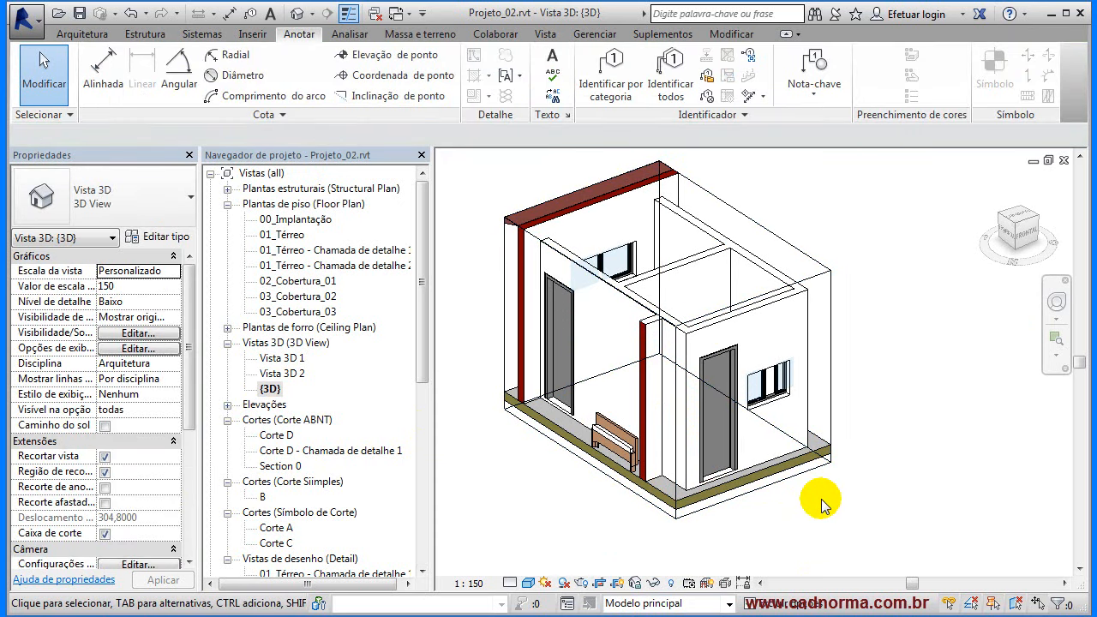
- Turn off the section box of the {3D} view so that the whole house is displayed
left_click(270, 390)
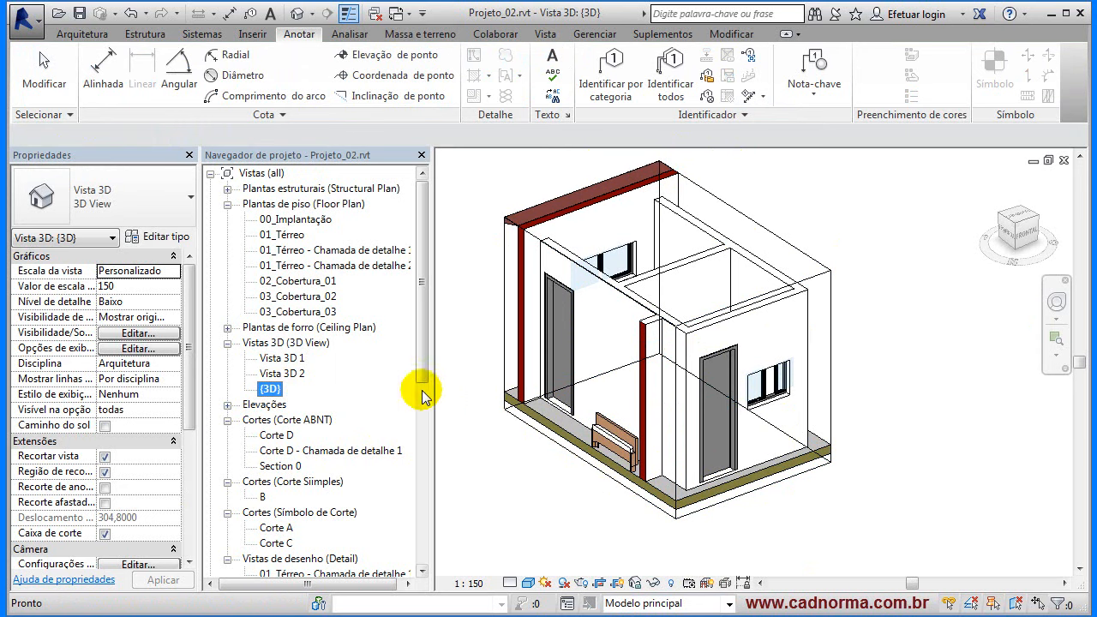
left_click(105, 533)
scroll(801, 373, "down", 3)
left_click(706, 260)
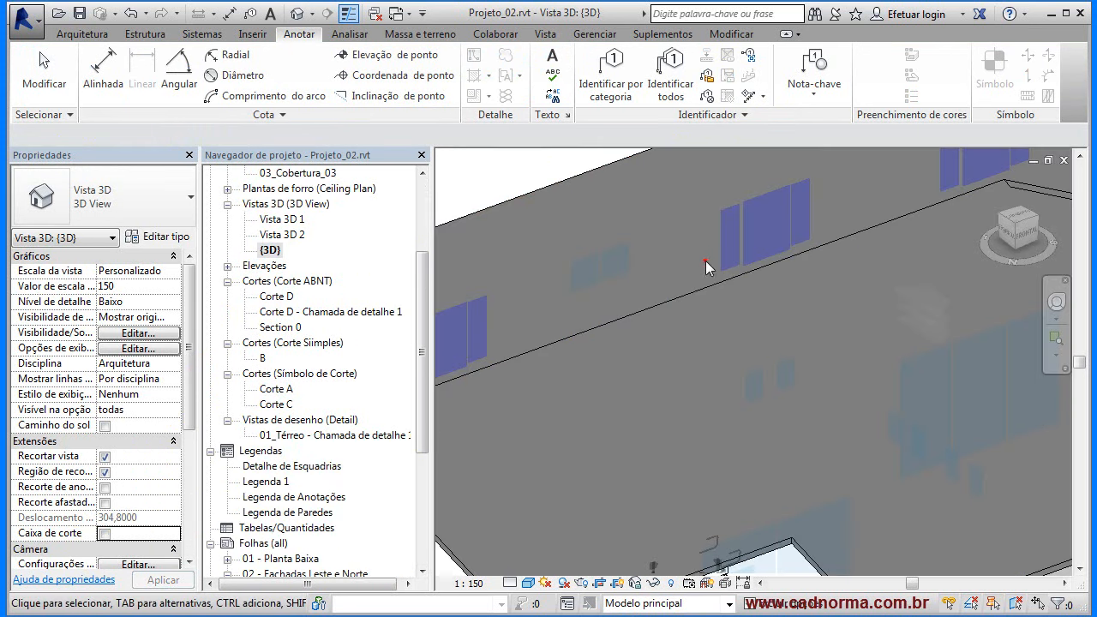
scroll(716, 315, "down", 5)
scroll(786, 399, "up", 1)
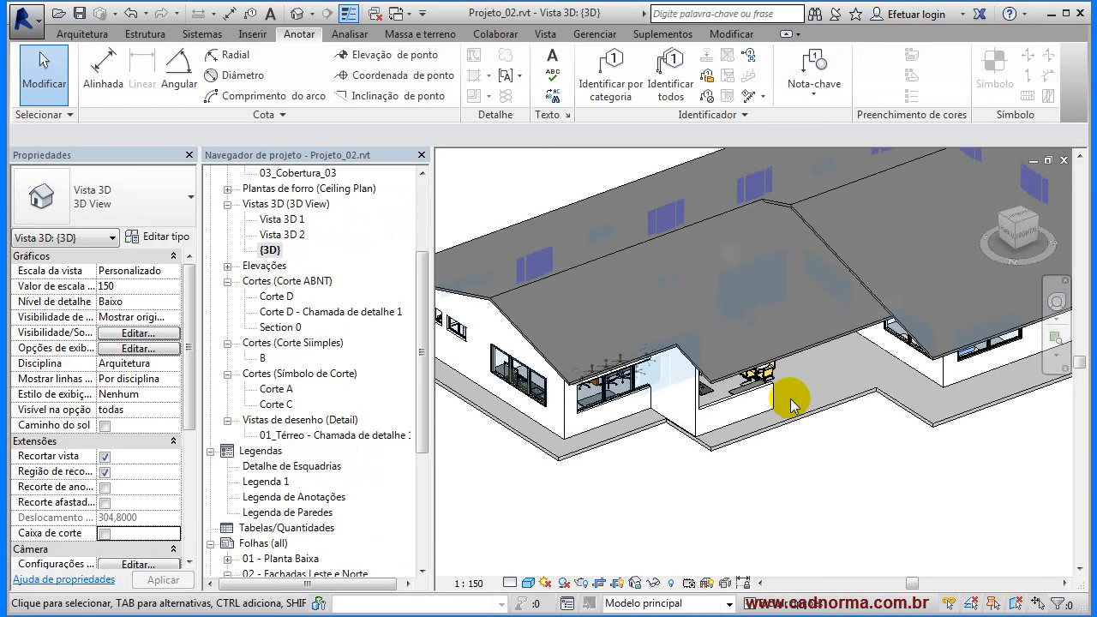
scroll(788, 407, "down", 1)
middle_click_drag(797, 428, 765, 423)
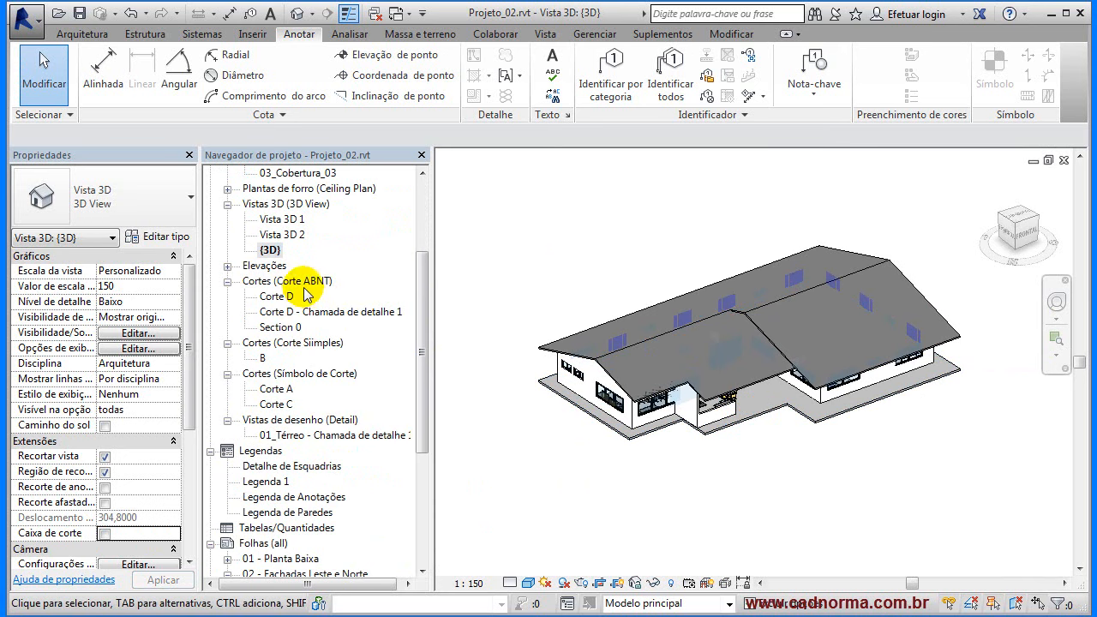
- Open Vista 3D 1, tile all open view windows and fit the house in the 01_Térreo and Vista 3D 1 windows
double_click(283, 219)
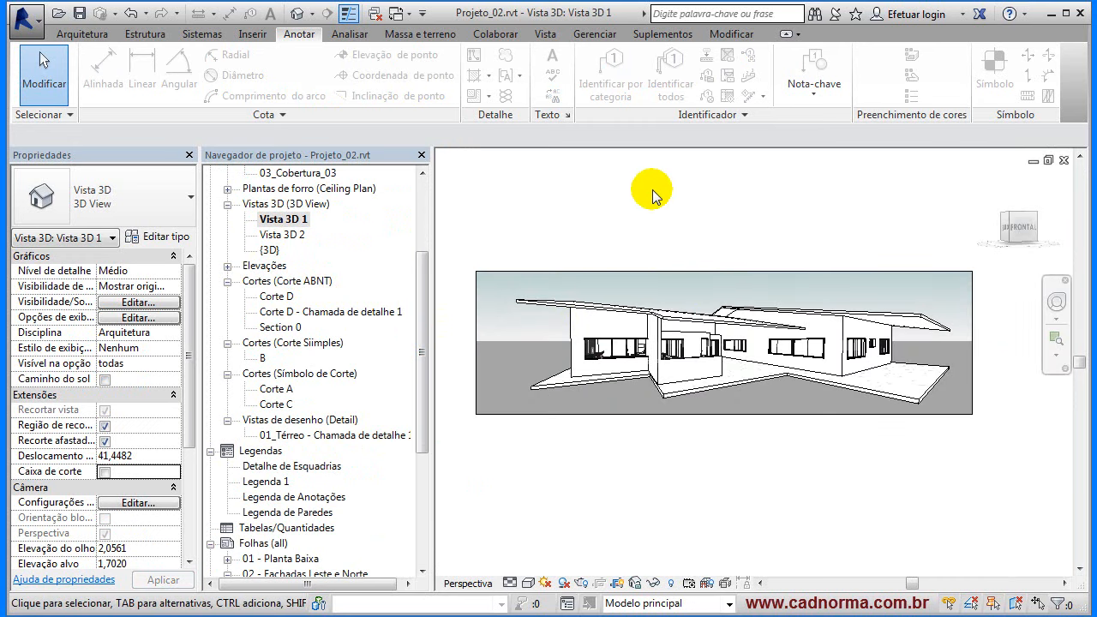
left_click(546, 34)
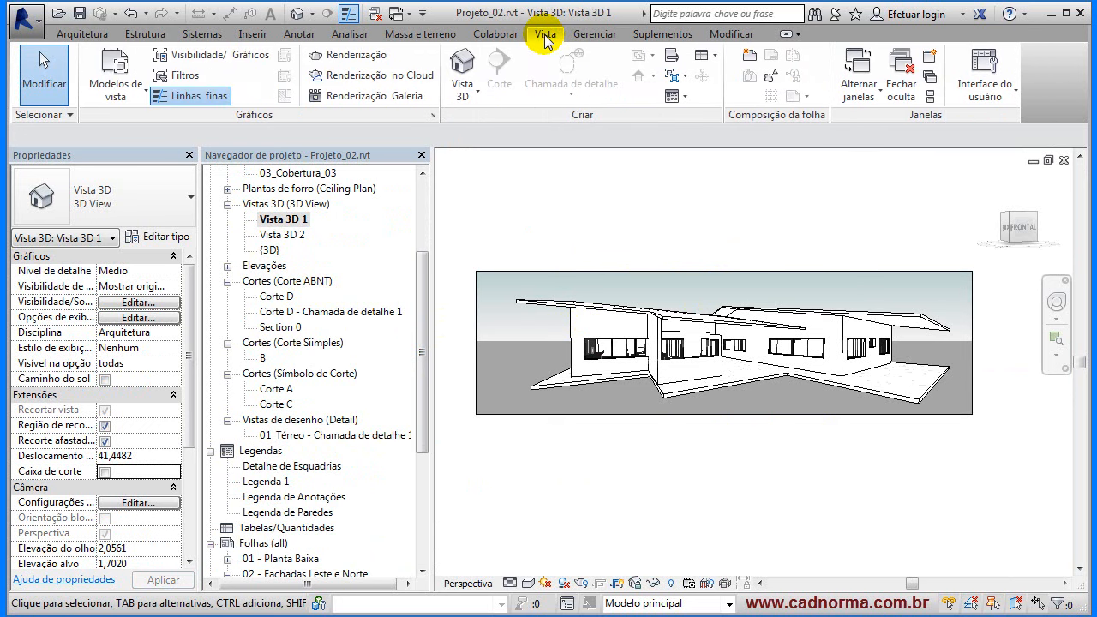
left_click(932, 100)
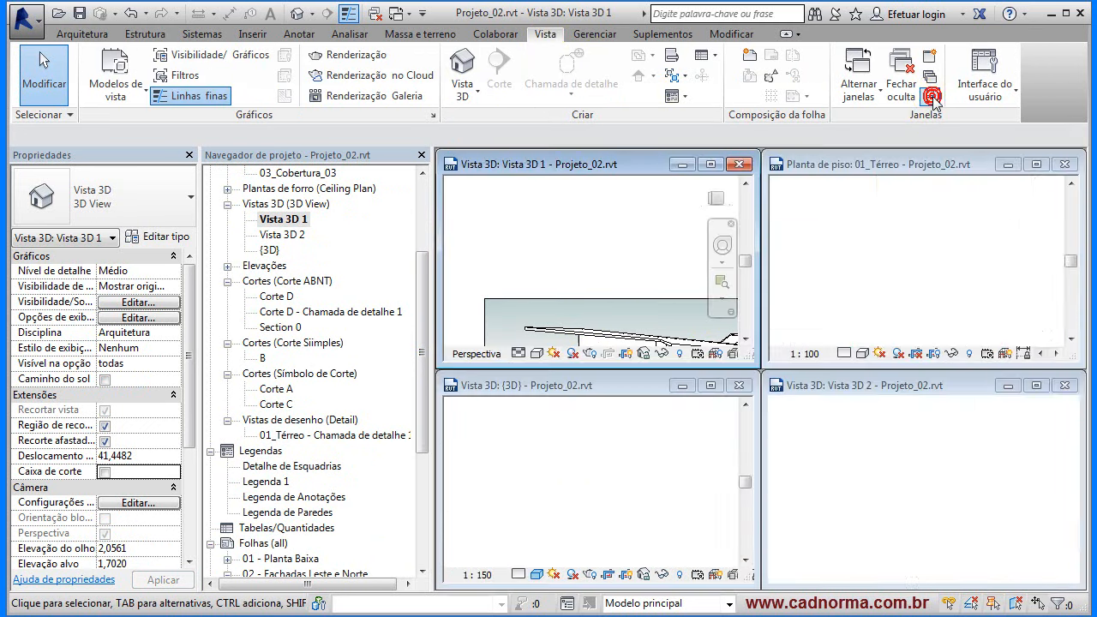
left_click(918, 216)
scroll(926, 210, "down", 2)
scroll(927, 218, "down", 5)
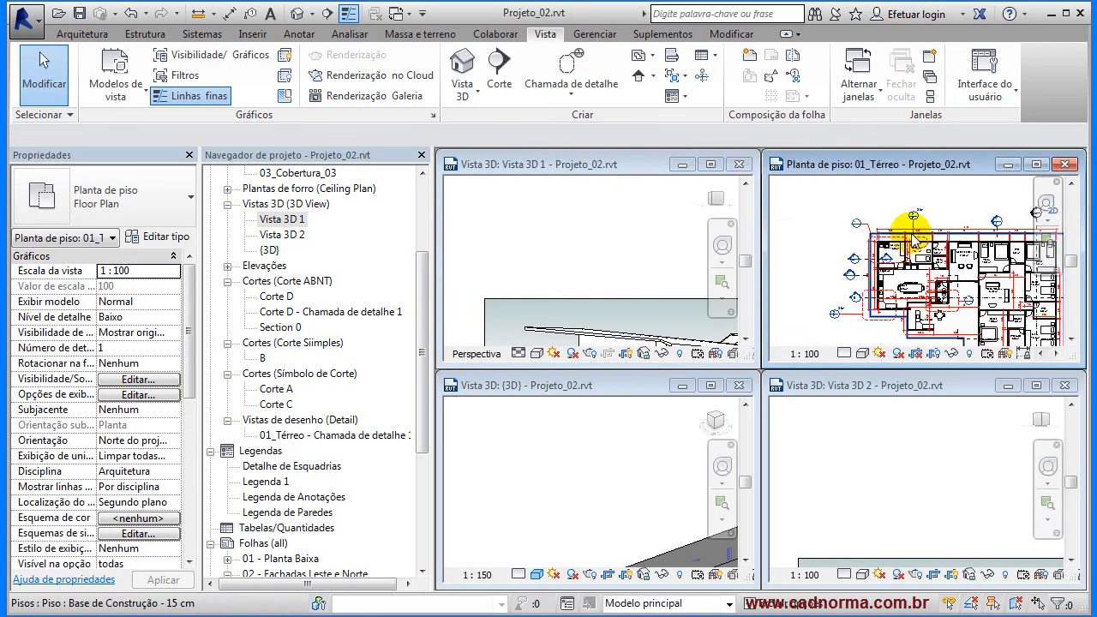
scroll(943, 249, "down", 3)
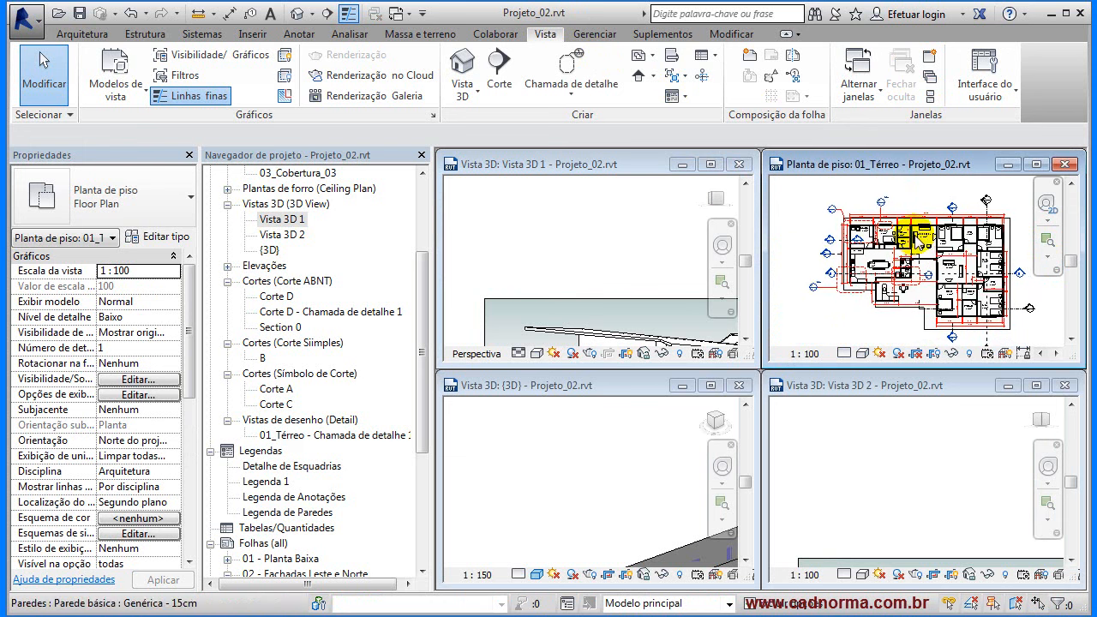
left_click(636, 239)
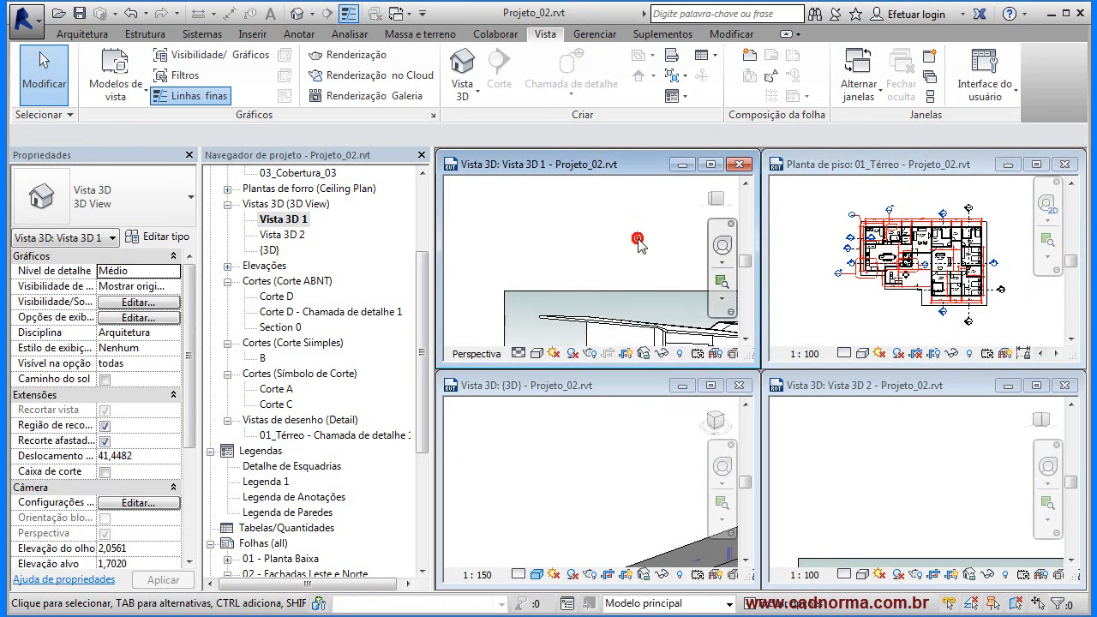
scroll(639, 245, "down", 2)
scroll(637, 245, "down", 4)
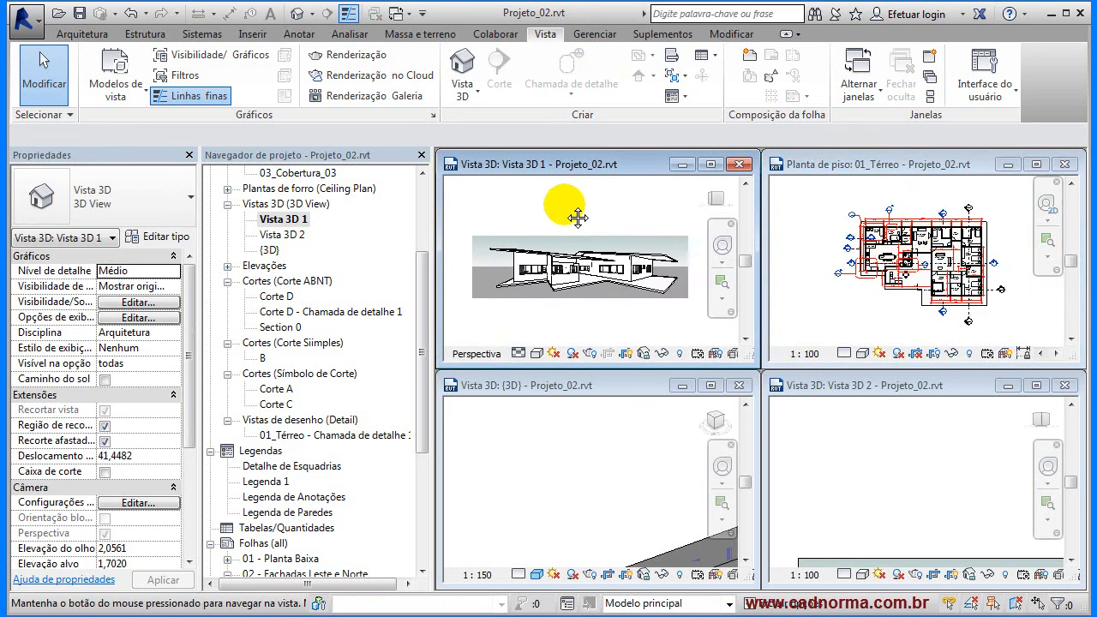
- Select the Vista 3D 1 camera through its crop region and frame the house in the {3D} and Vista 3D 2 windows
left_click(604, 237)
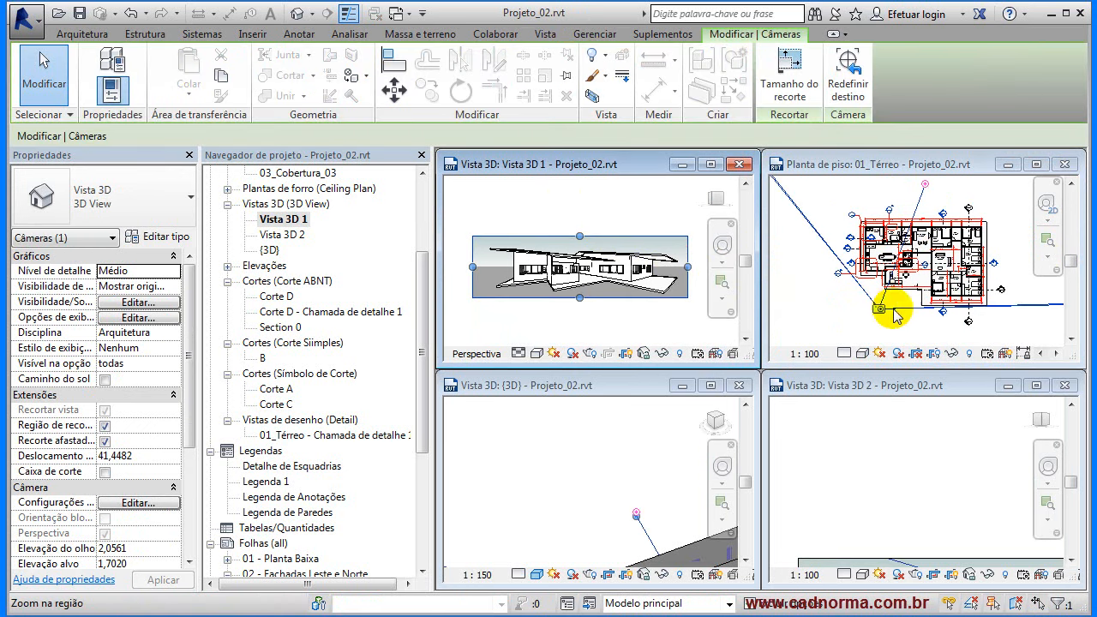
left_click_drag(1014, 316, 919, 290)
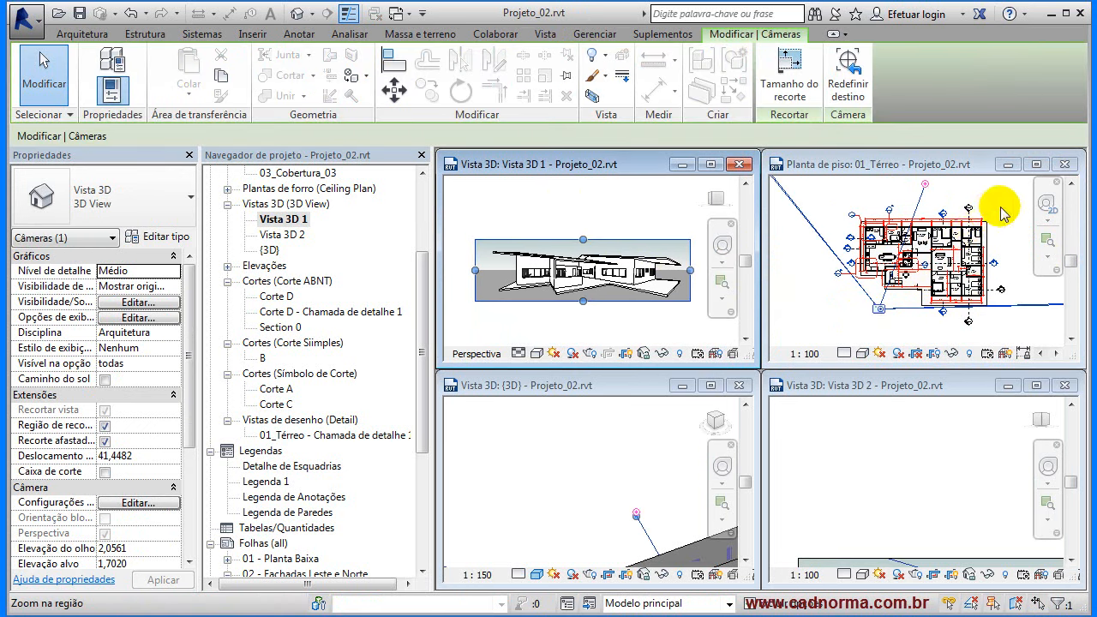
left_click(653, 462)
middle_click_drag(635, 463, 545, 464, "shift")
left_click(906, 507)
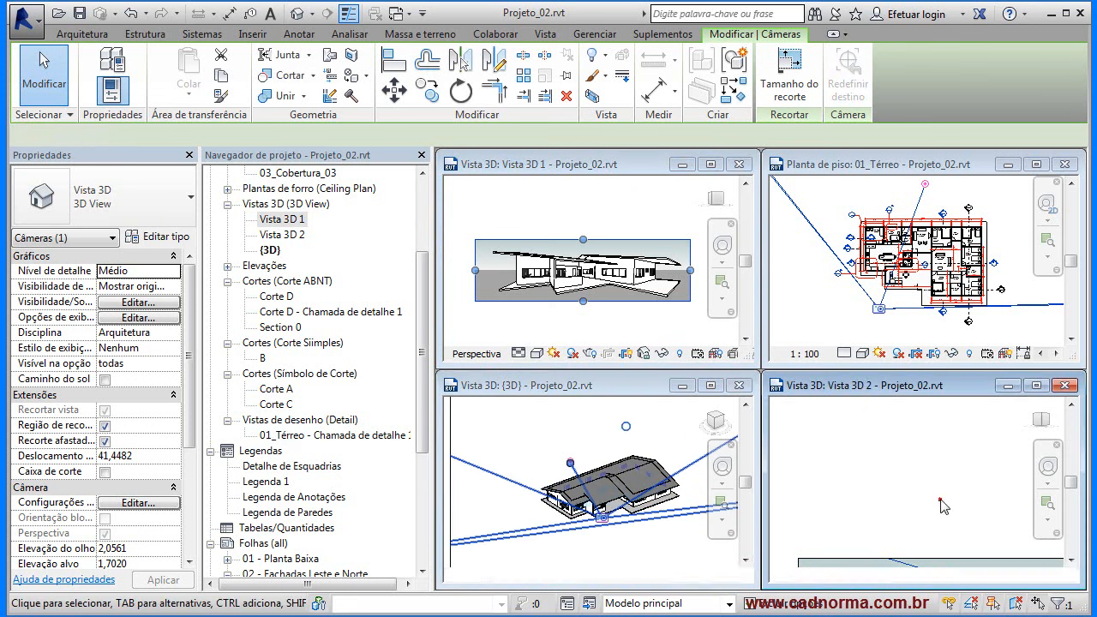
scroll(966, 478, "up", 3)
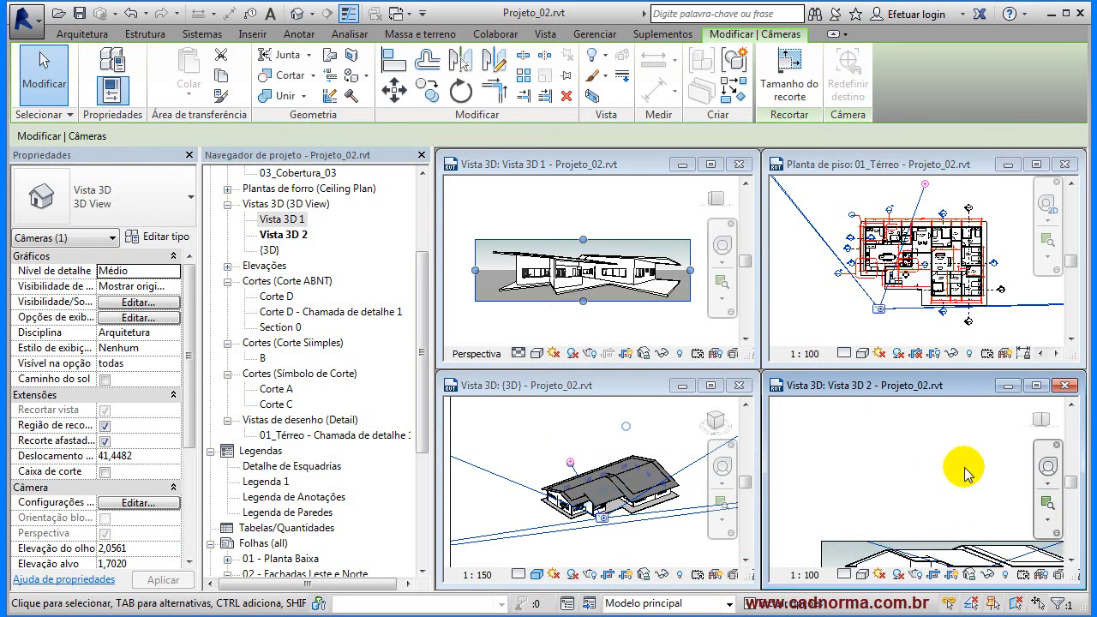
middle_click_drag(965, 502, 899, 453)
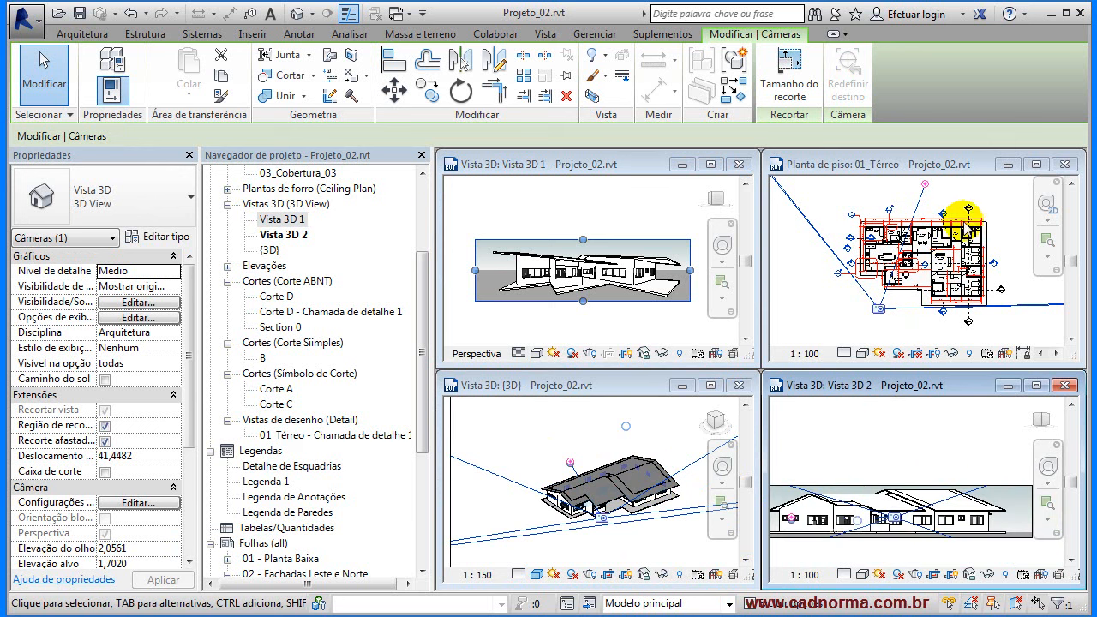
- In floor plan 01_Térreo, move the Vista 3D 1 camera diagonally away from the house
left_click(1007, 221)
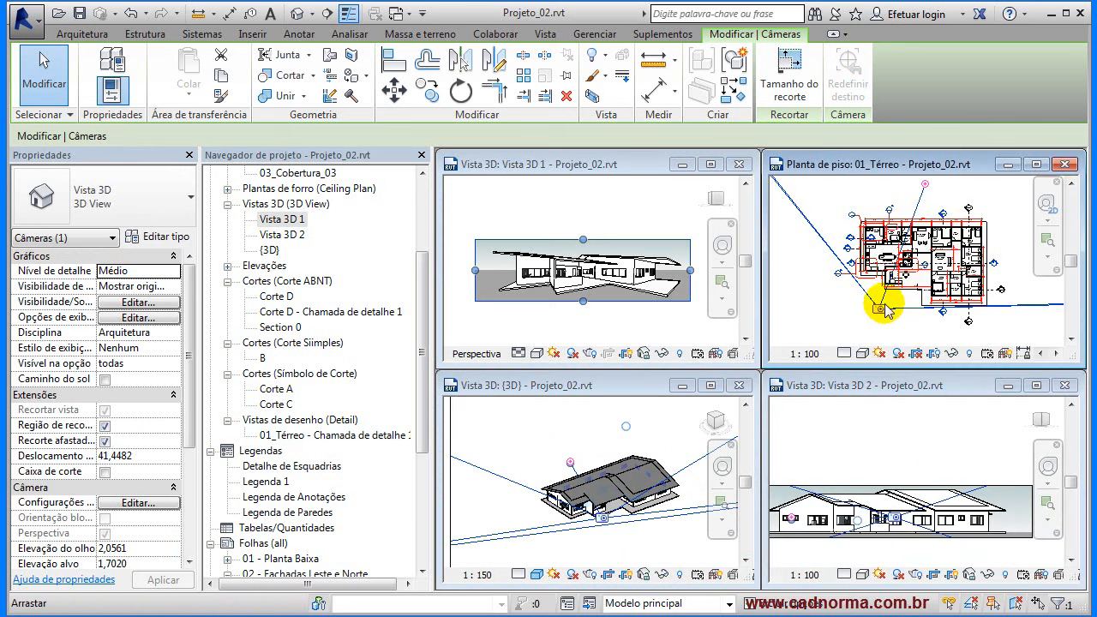
left_click_drag(883, 315, 855, 327)
scroll(977, 267, "down", 4)
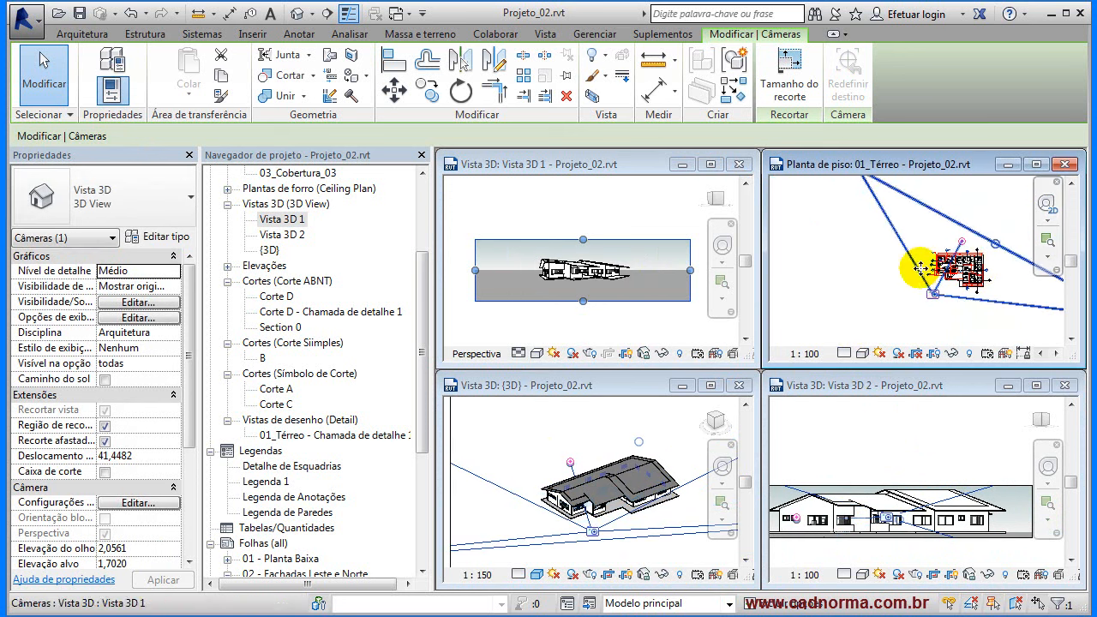
middle_click_drag(875, 298, 831, 321)
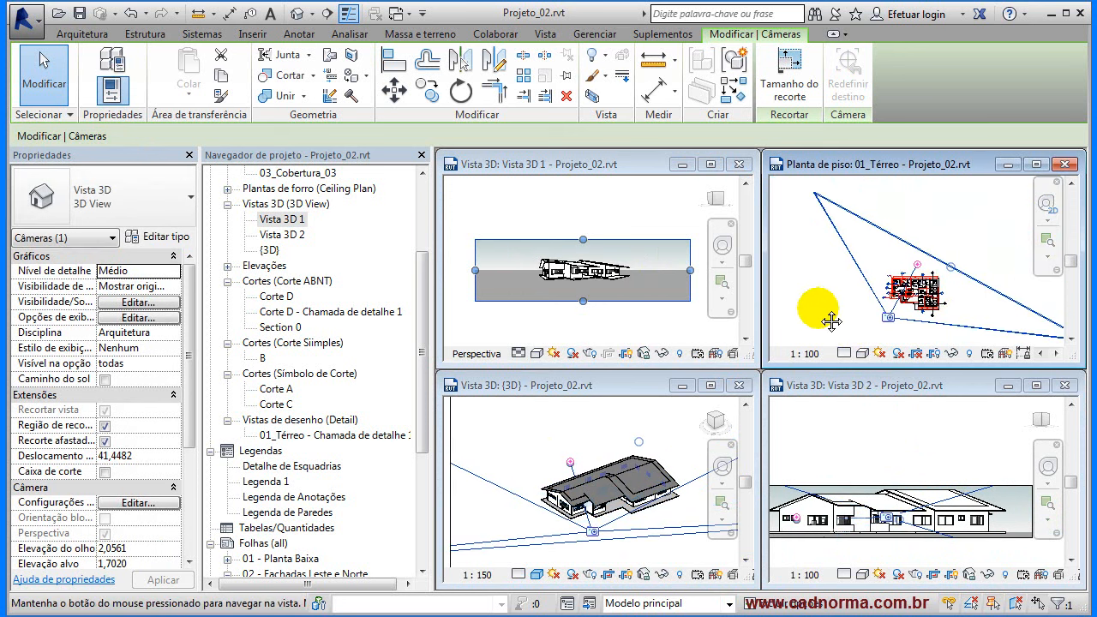
left_click_drag(888, 317, 869, 322)
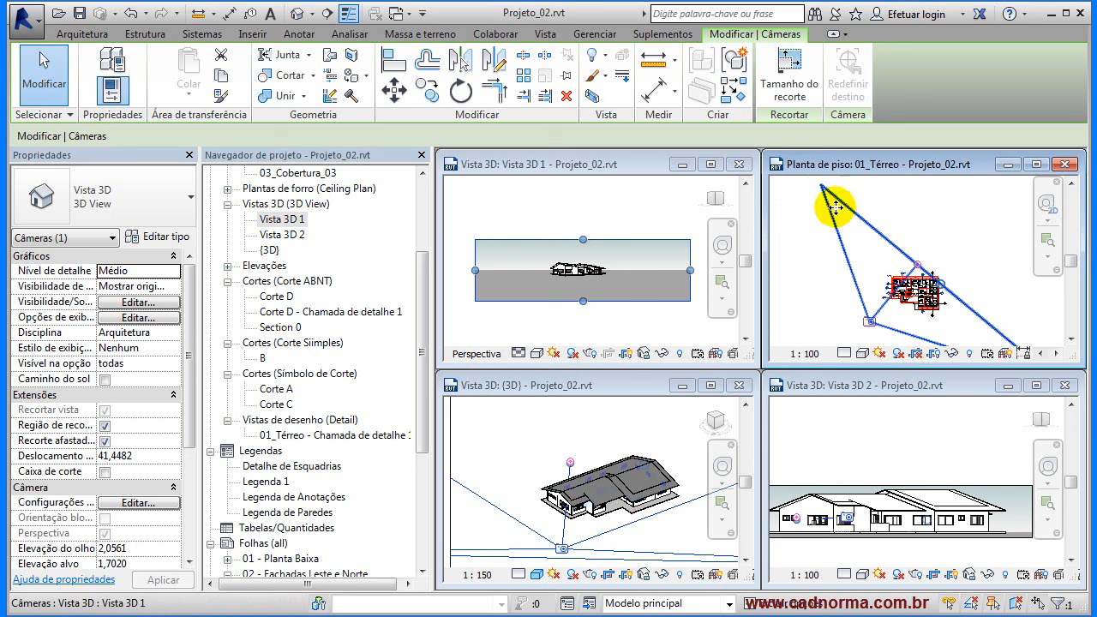
- In floor plan 01_Térreo, reposition the Vista 3D 1 camera's target and extend its far clip offset to about 56.62
scroll(901, 274, "up", 2)
left_click_drag(896, 270, 957, 328)
scroll(956, 300, "down", 3)
middle_click_drag(956, 295, 906, 238)
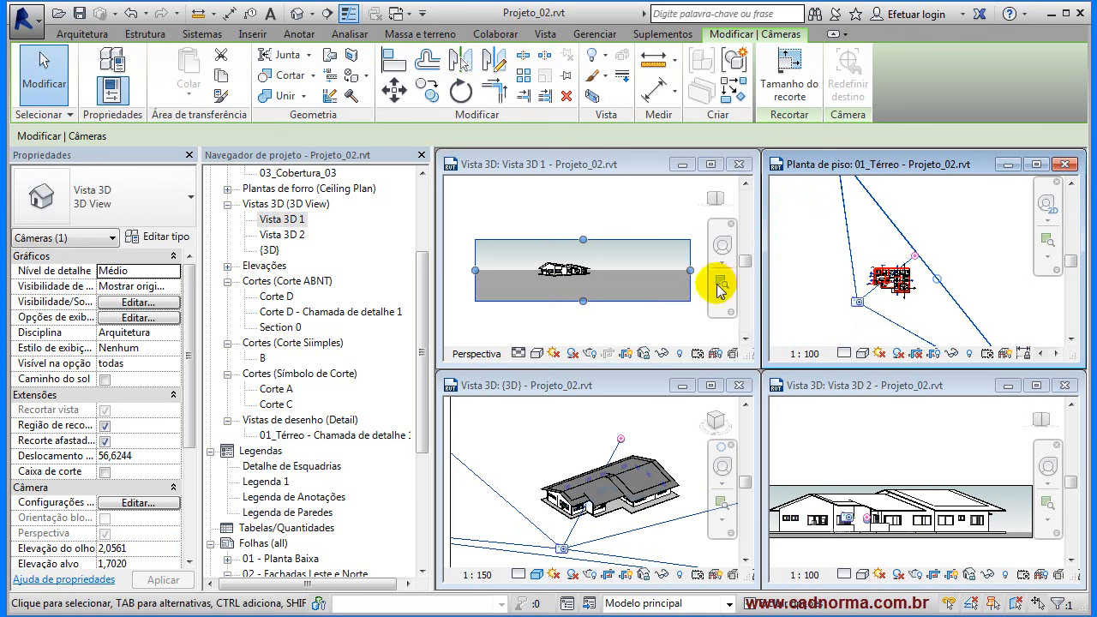
- Shrink the Vista 3D 1 crop region on all four sides until it closely frames the house
left_click(691, 273)
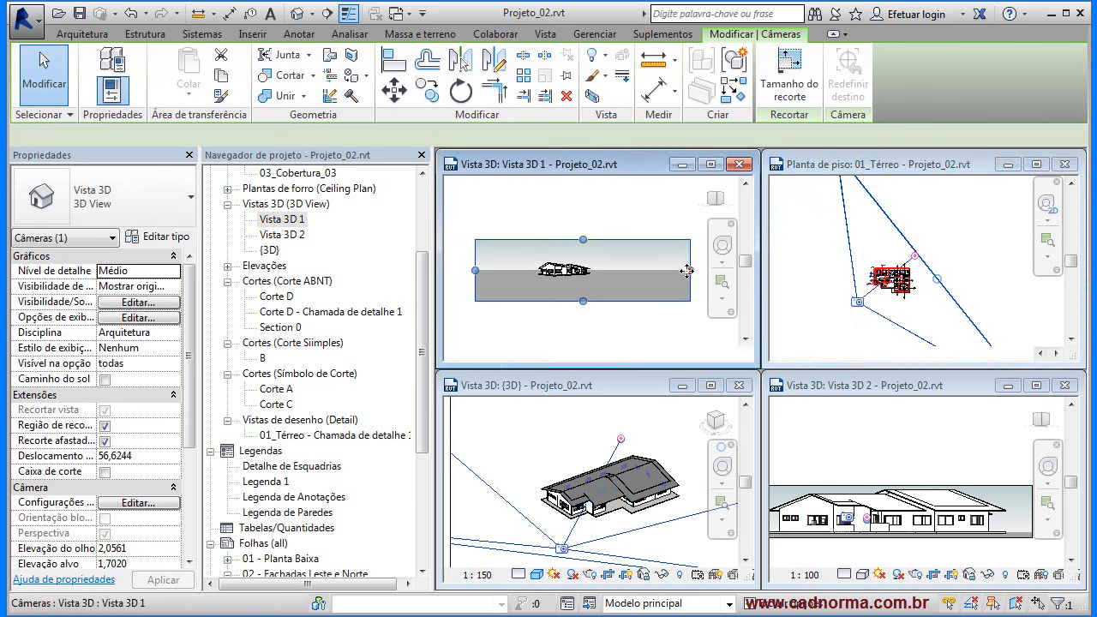
left_click_drag(688, 274, 600, 268)
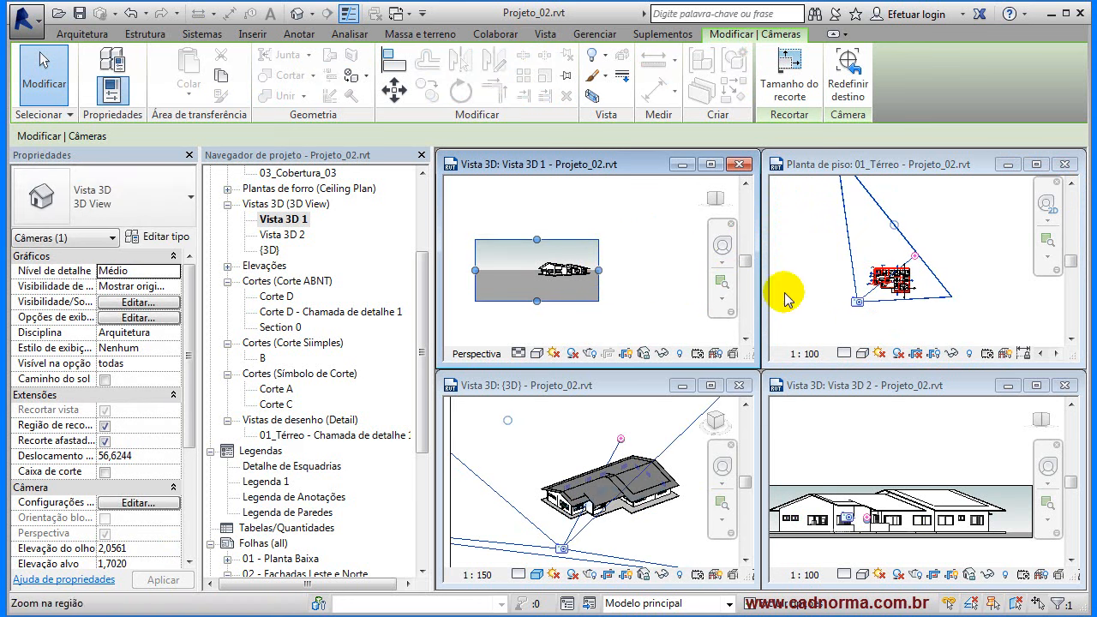
left_click_drag(477, 272, 535, 268)
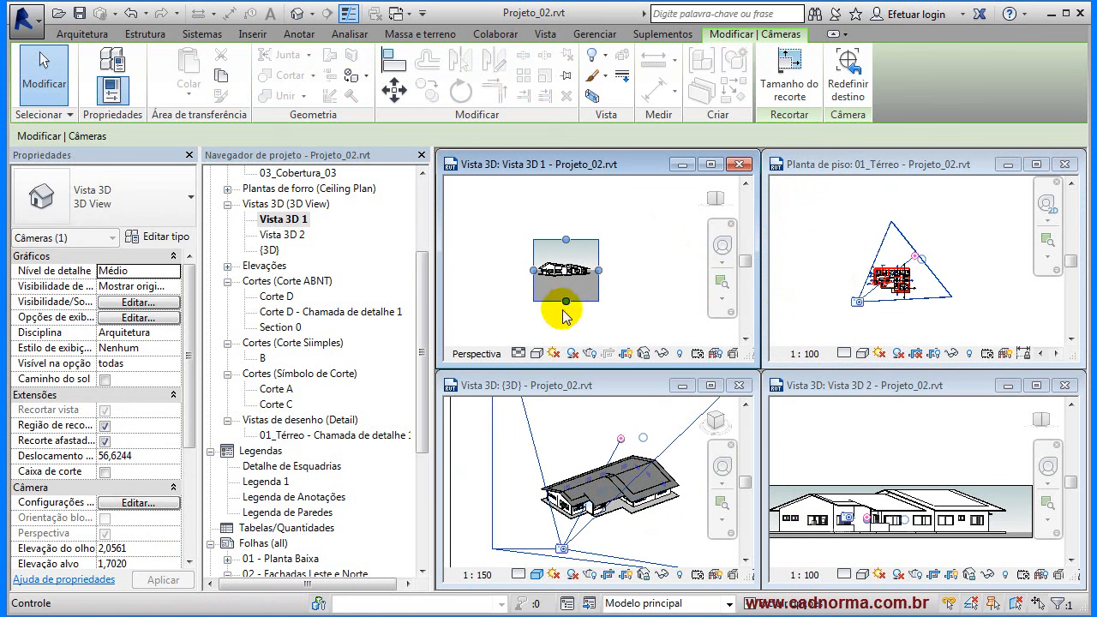
left_click_drag(562, 282, 561, 282)
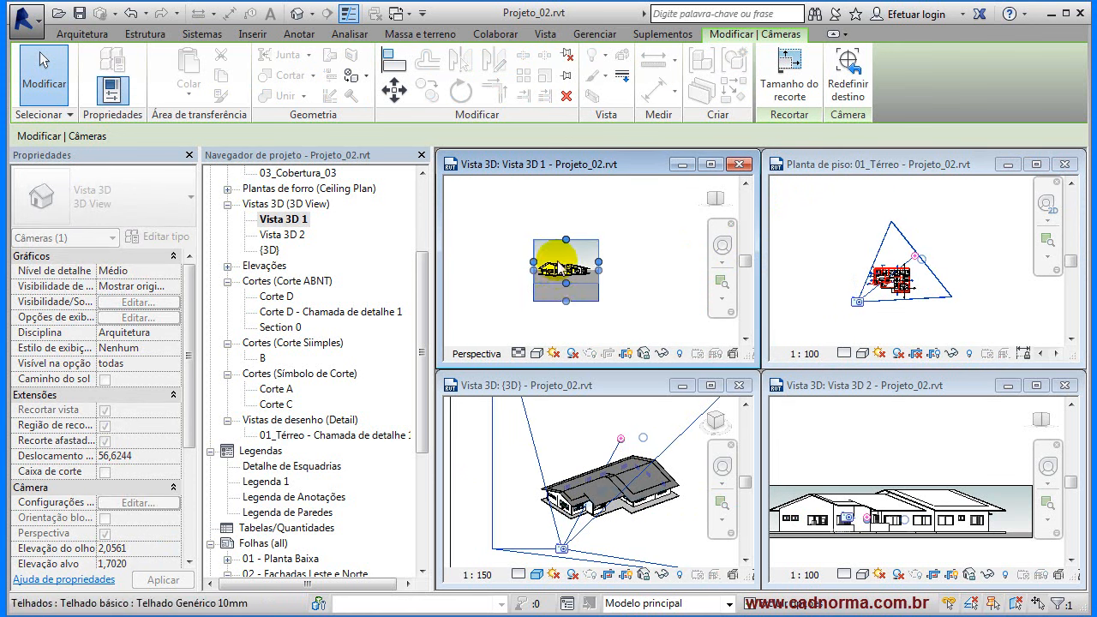
left_click_drag(564, 241, 568, 266)
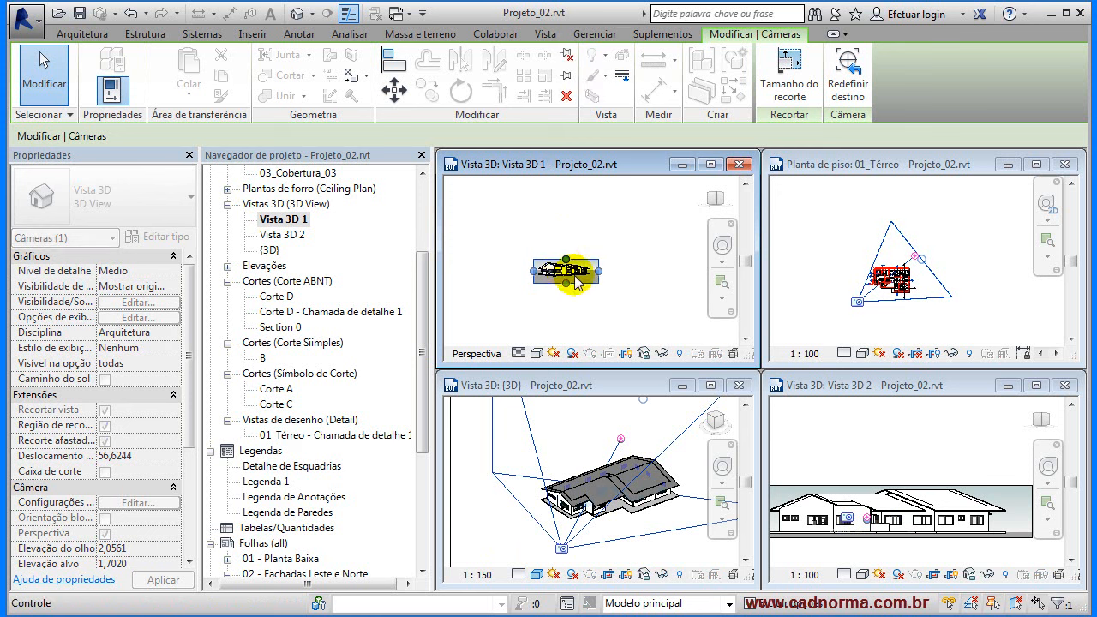
- Trim the right edge of the Vista 3D 1 crop region in to the house's end, then clear the selection
scroll(583, 264, "up", 5)
middle_click_drag(614, 269, 688, 261)
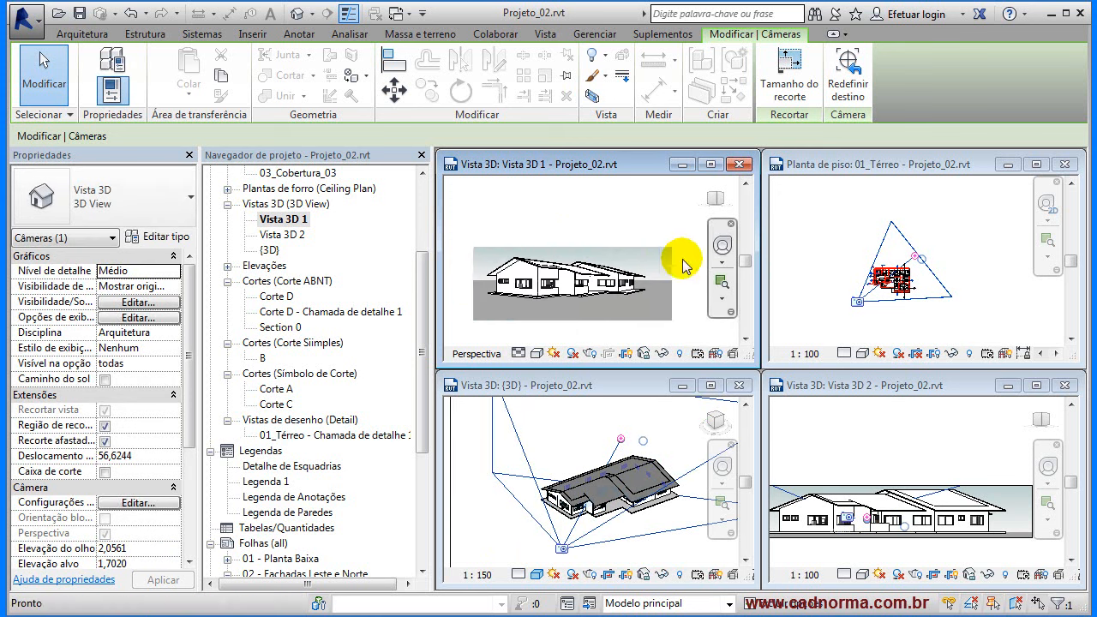
mouse_move(672, 289)
left_mouse_down()
mouse_move(666, 277)
mouse_move(652, 284)
left_mouse_up()
left_click(856, 229)
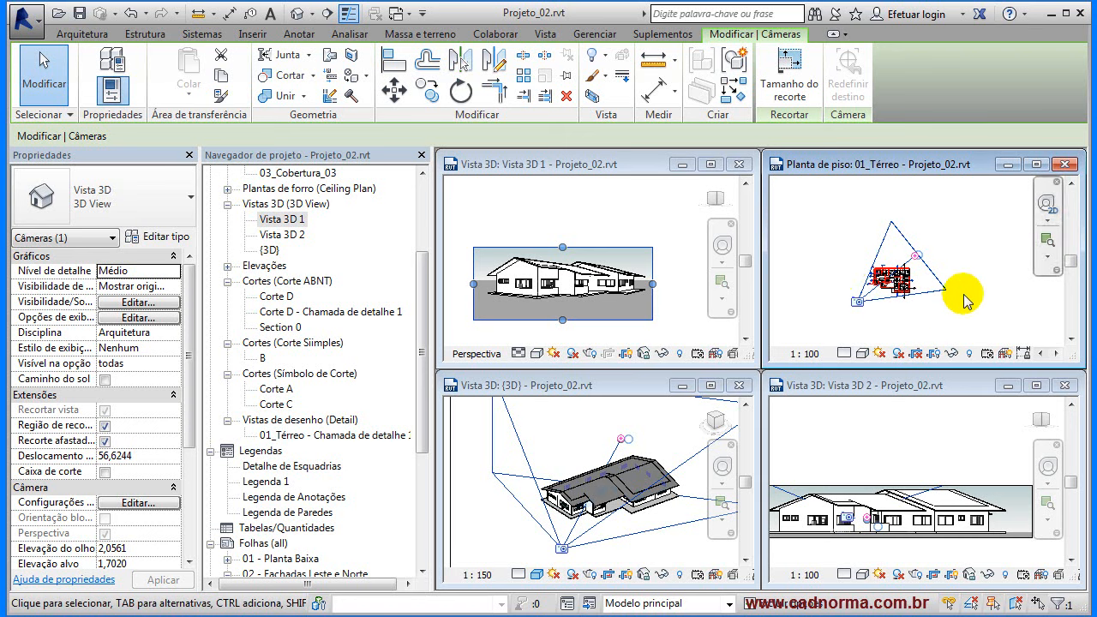
left_click(653, 287)
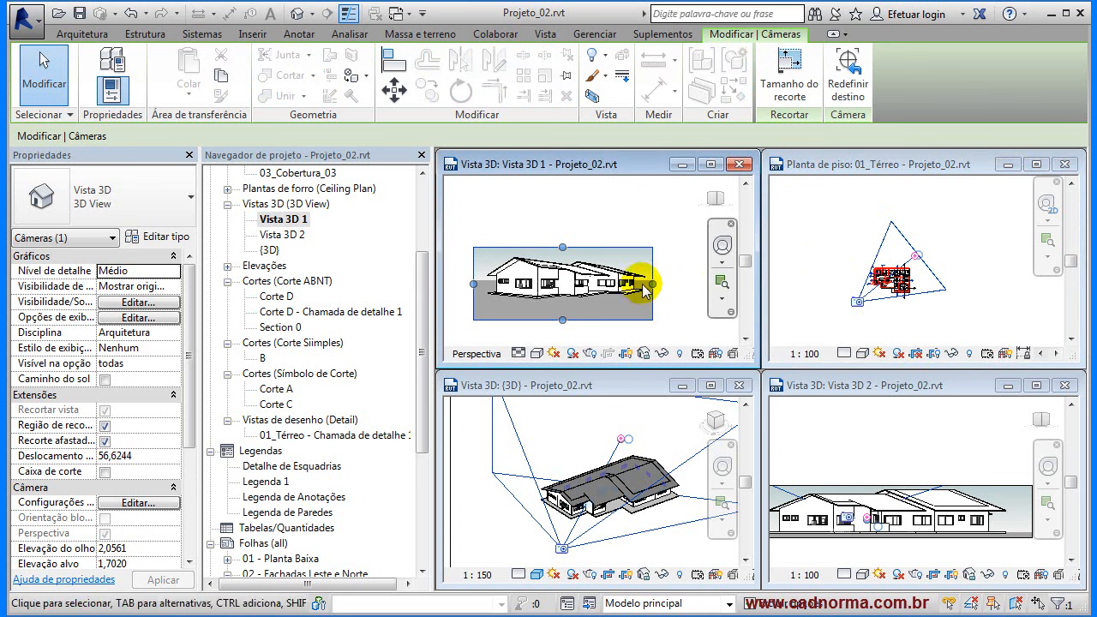
left_click_drag(653, 287, 646, 286)
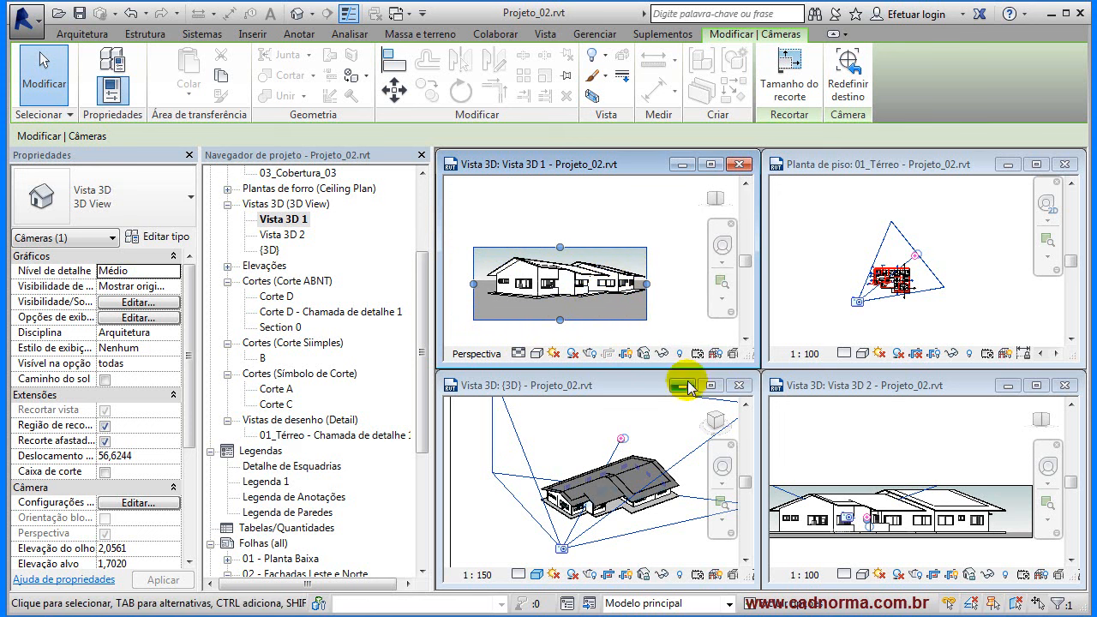
left_click(504, 523)
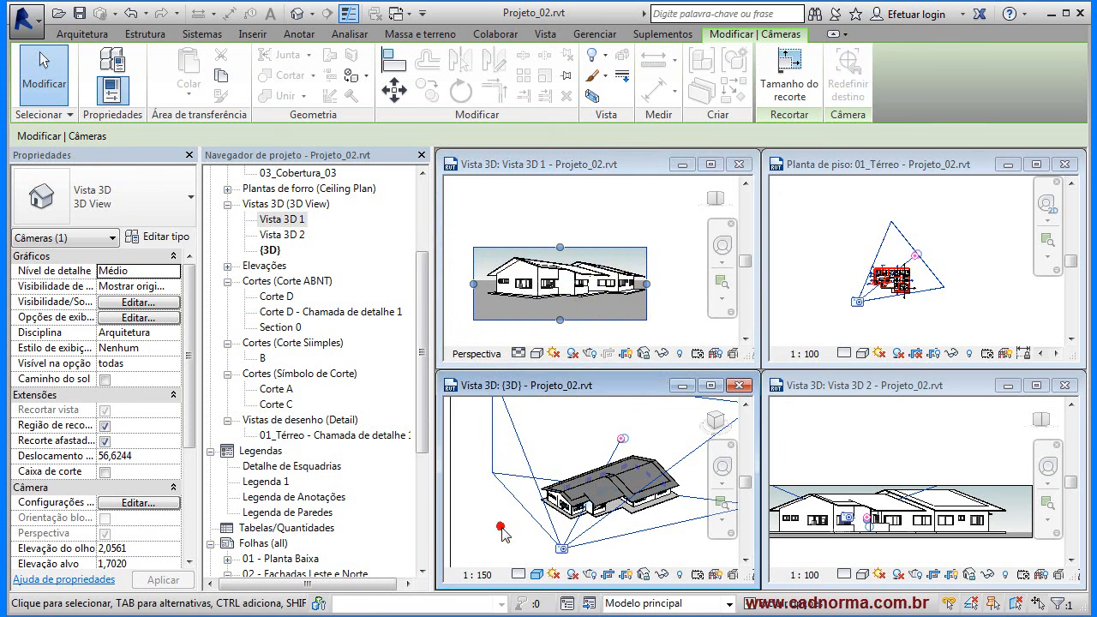
left_click(508, 200)
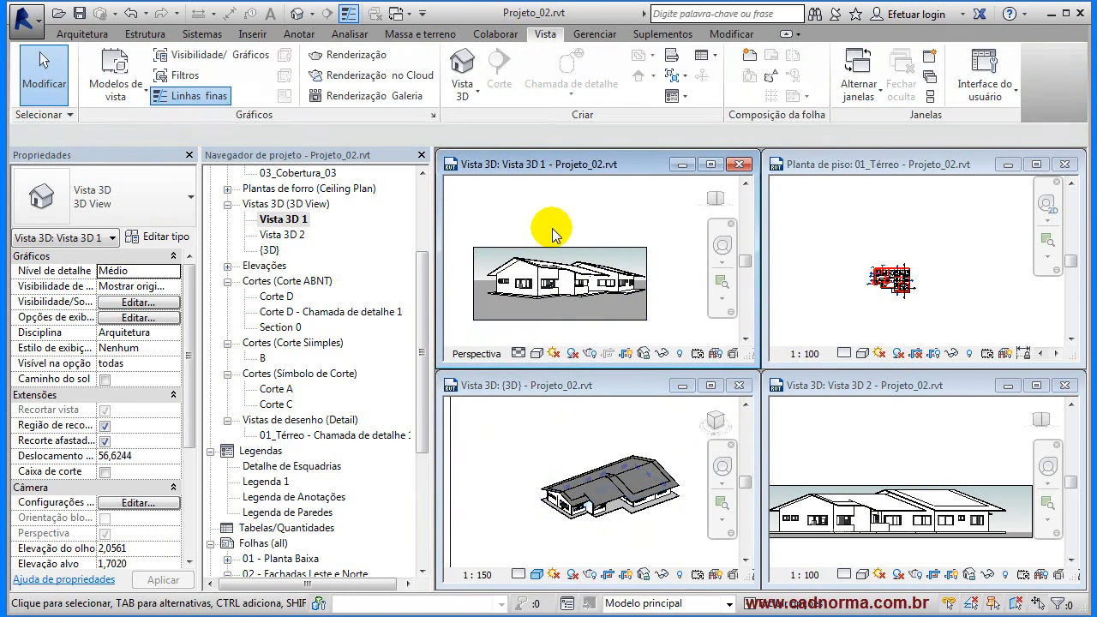
- Select the {3D} view's camera through its crop region and move it closer to the house in floor plan 01_Térreo
left_click(627, 545)
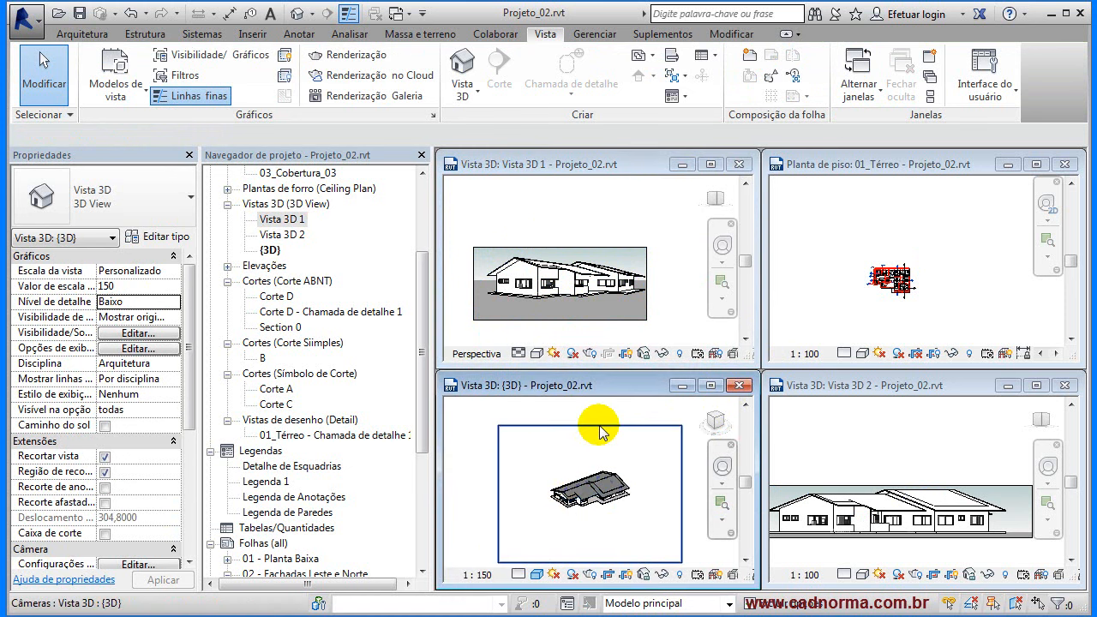
left_click(599, 426)
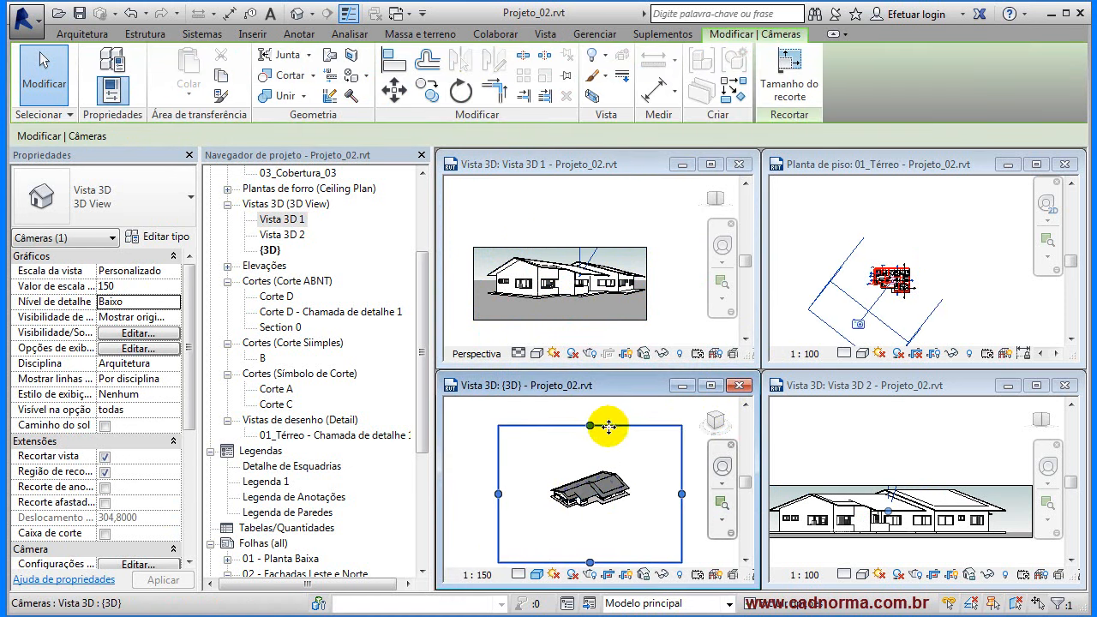
left_click(859, 327)
left_click_drag(860, 327, 866, 302)
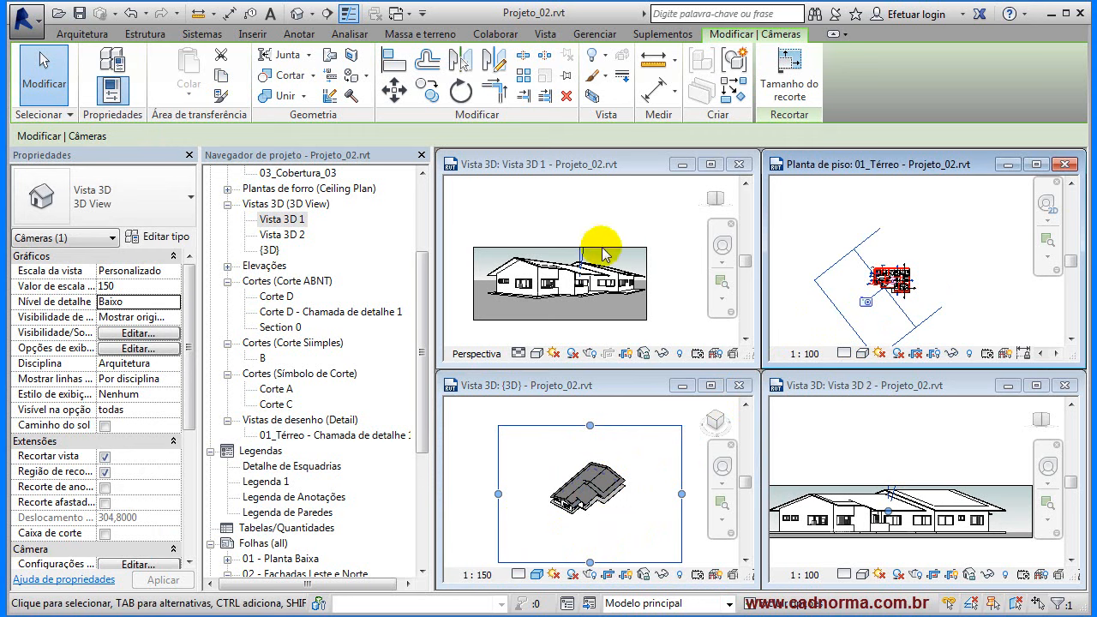
left_click(819, 247)
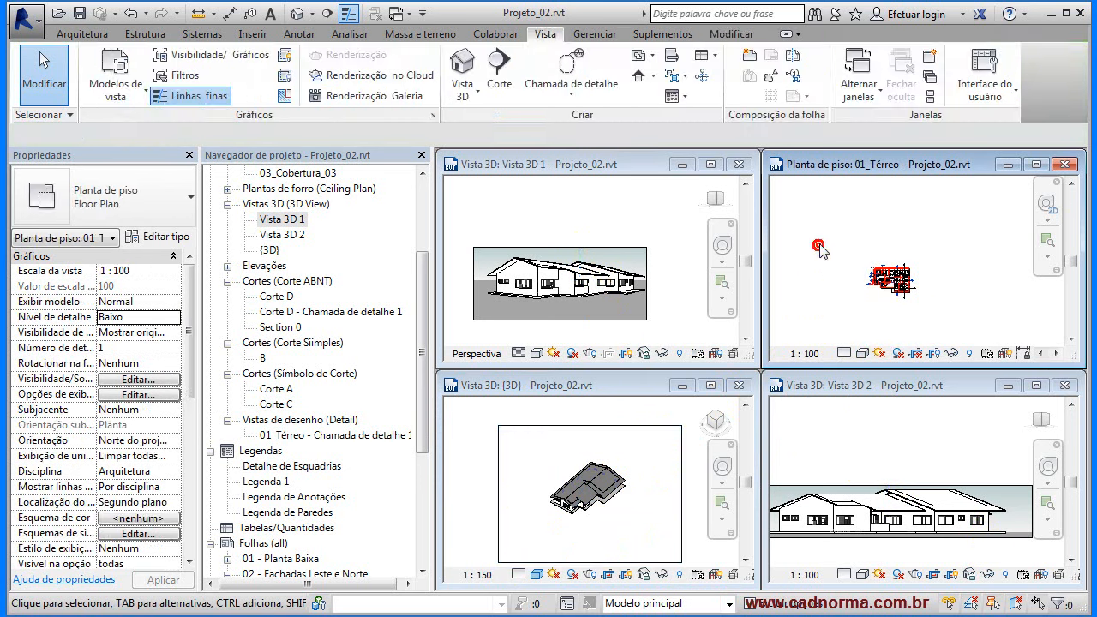
- Select the Vista 3D 1 camera through its crop region and shift its target slightly in floor plan 01_Térreo
left_click(606, 255)
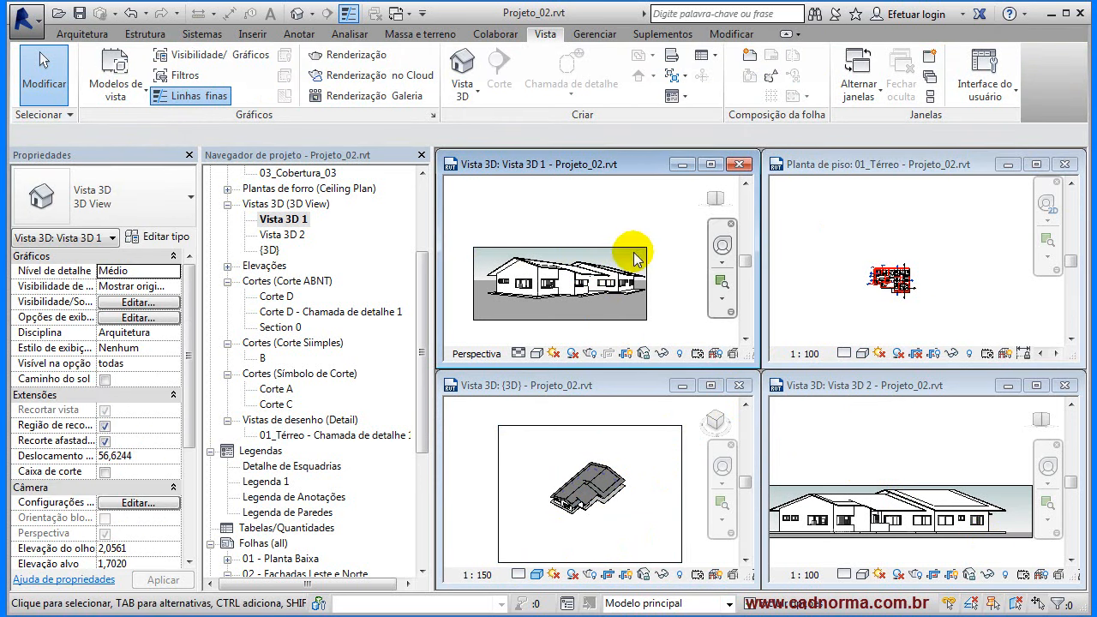
left_click(621, 248)
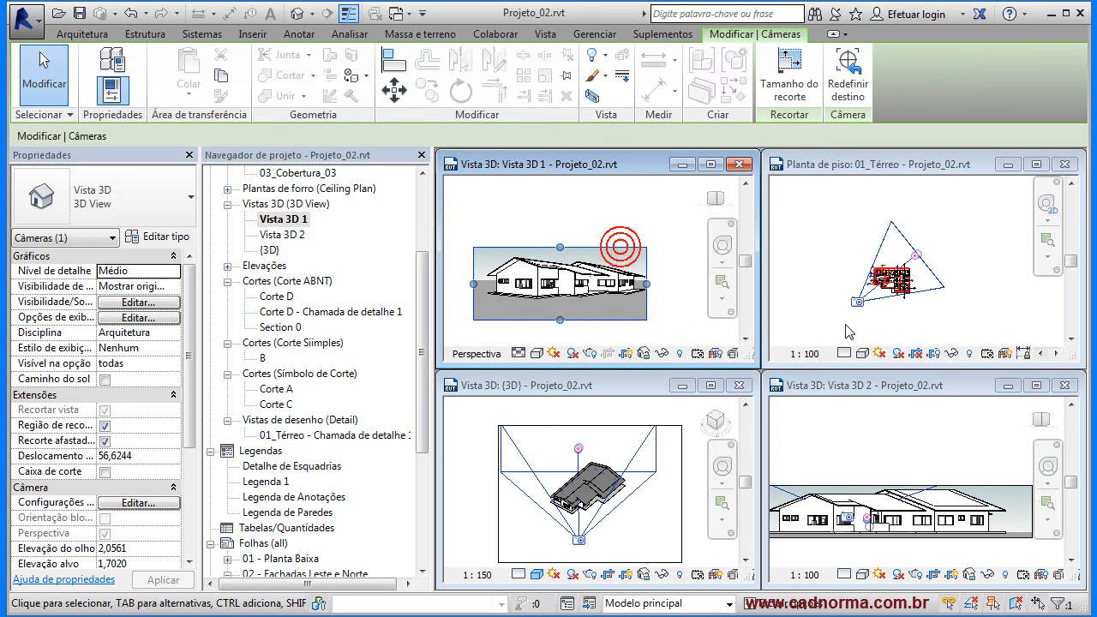
left_click(917, 259)
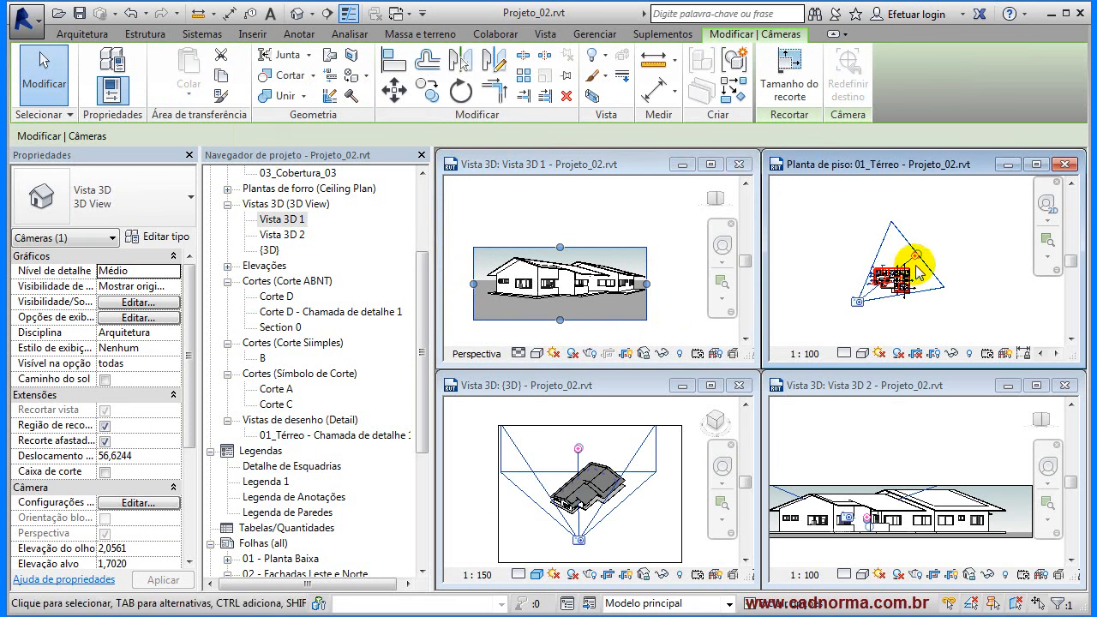
mouse_move(917, 250)
left_mouse_down()
mouse_move(920, 240)
mouse_move(925, 254)
left_mouse_up()
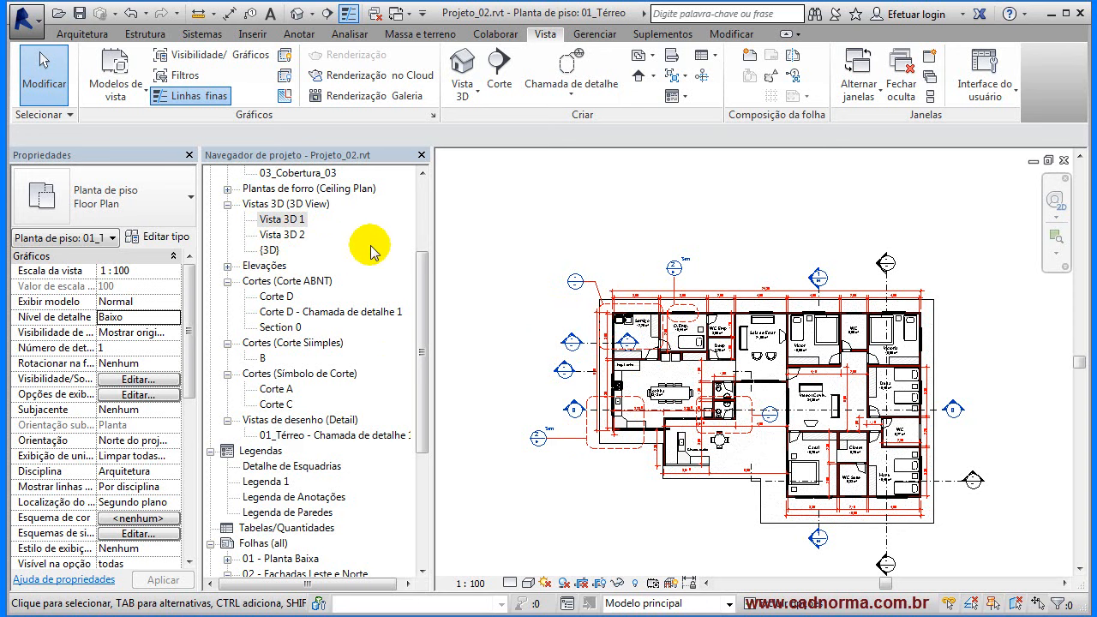
left_click(276, 223)
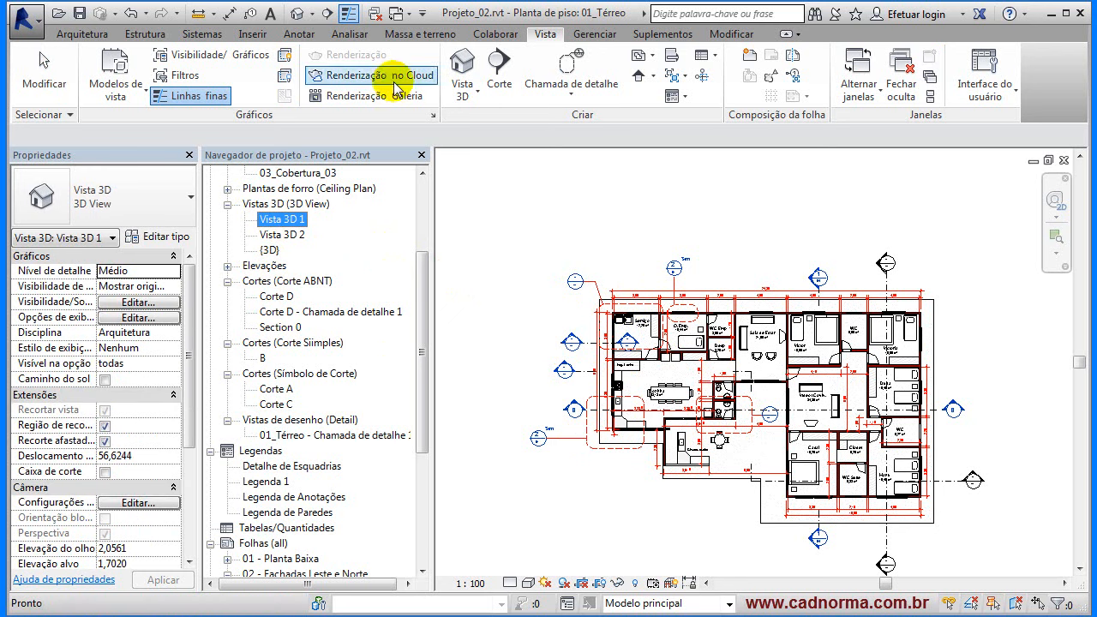
left_click(312, 14)
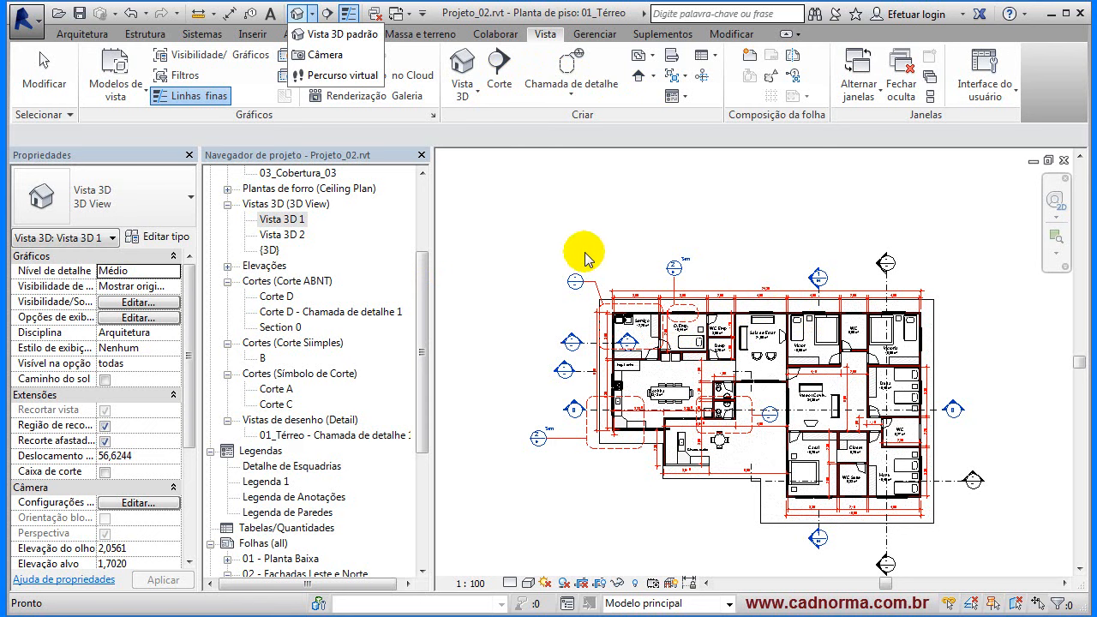
left_click(579, 206)
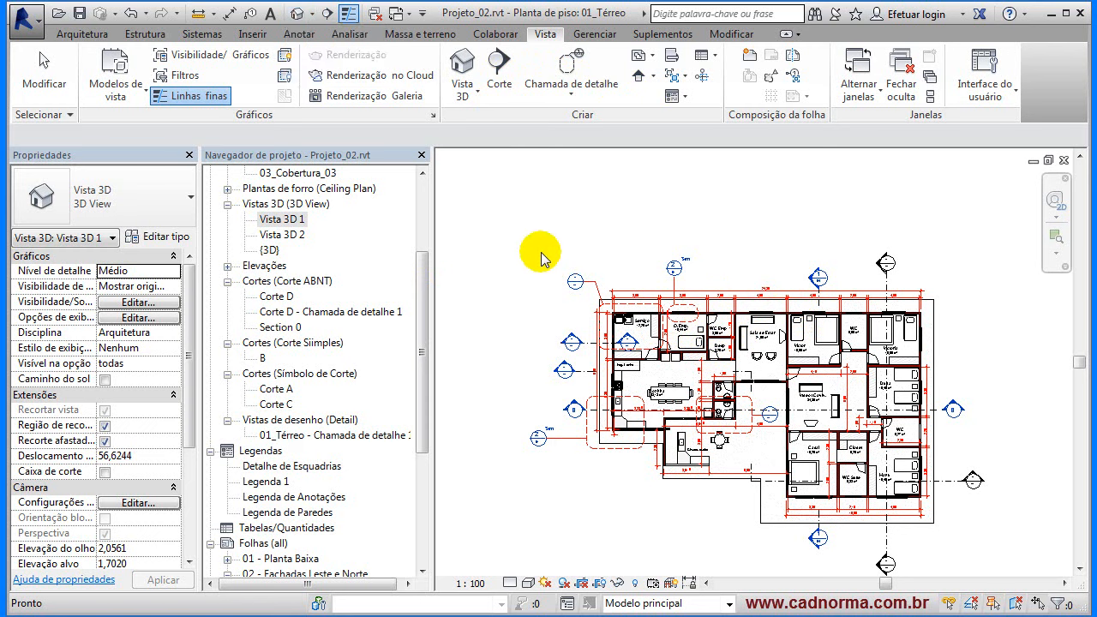